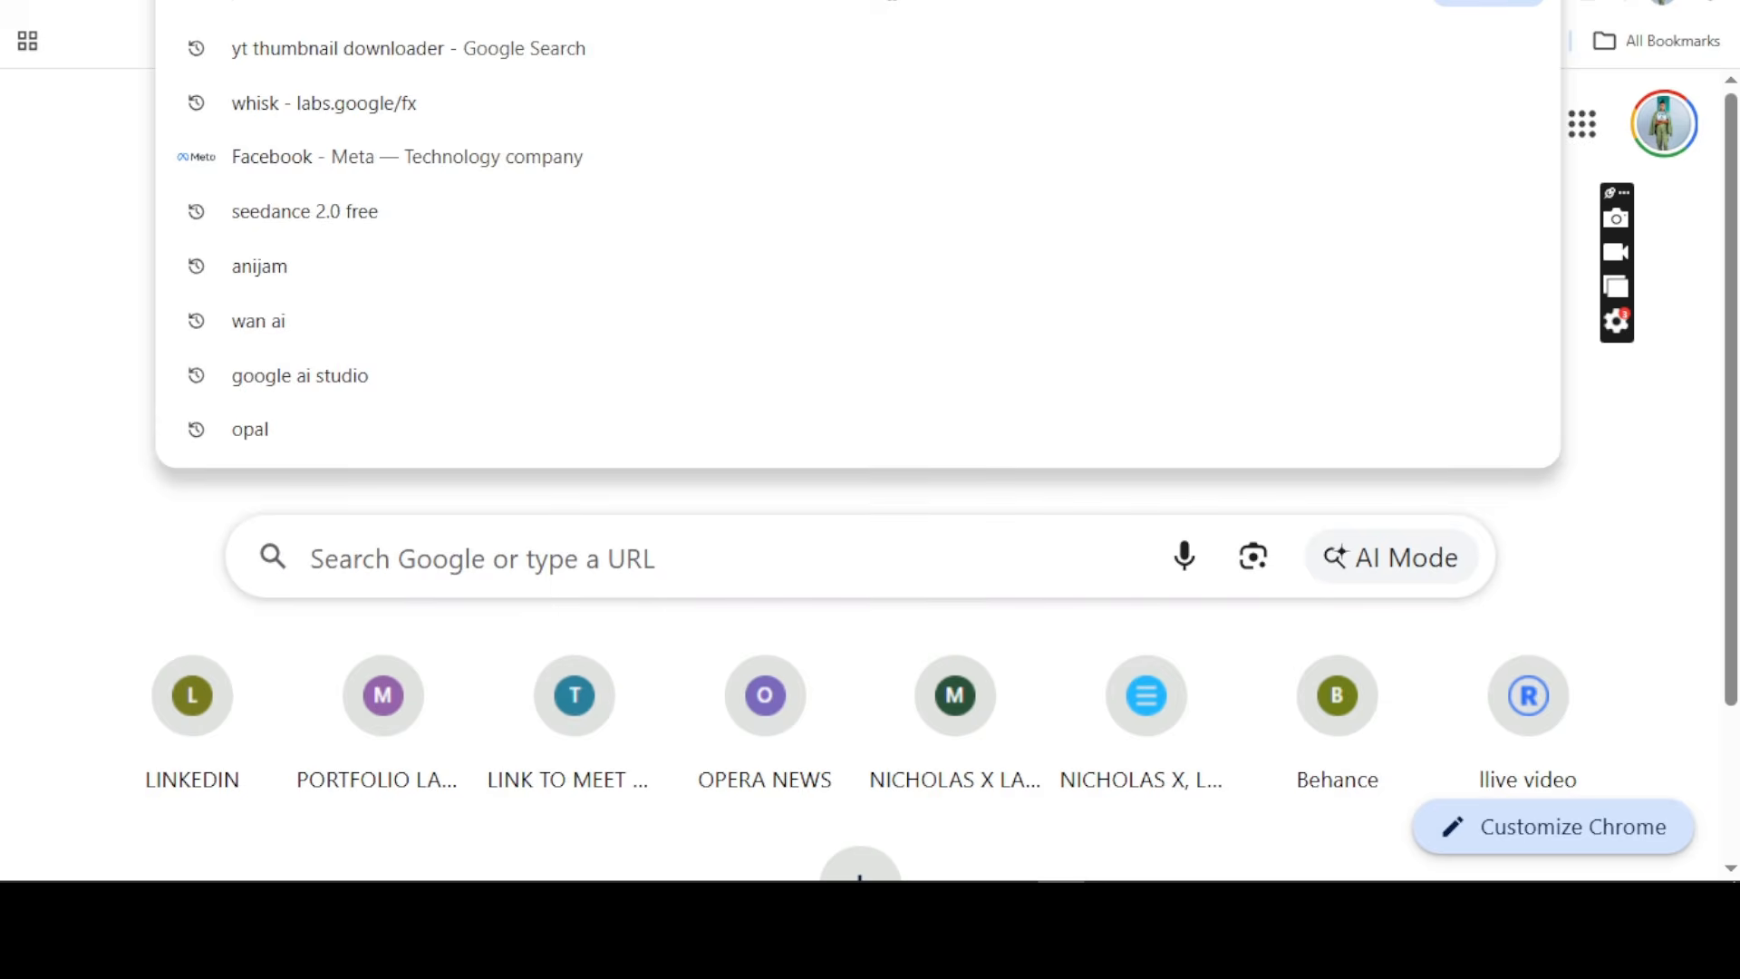
# Open Google AI Studio's speech generation page at aistudio.google.com/generate-speech
pyautogui.write('le')
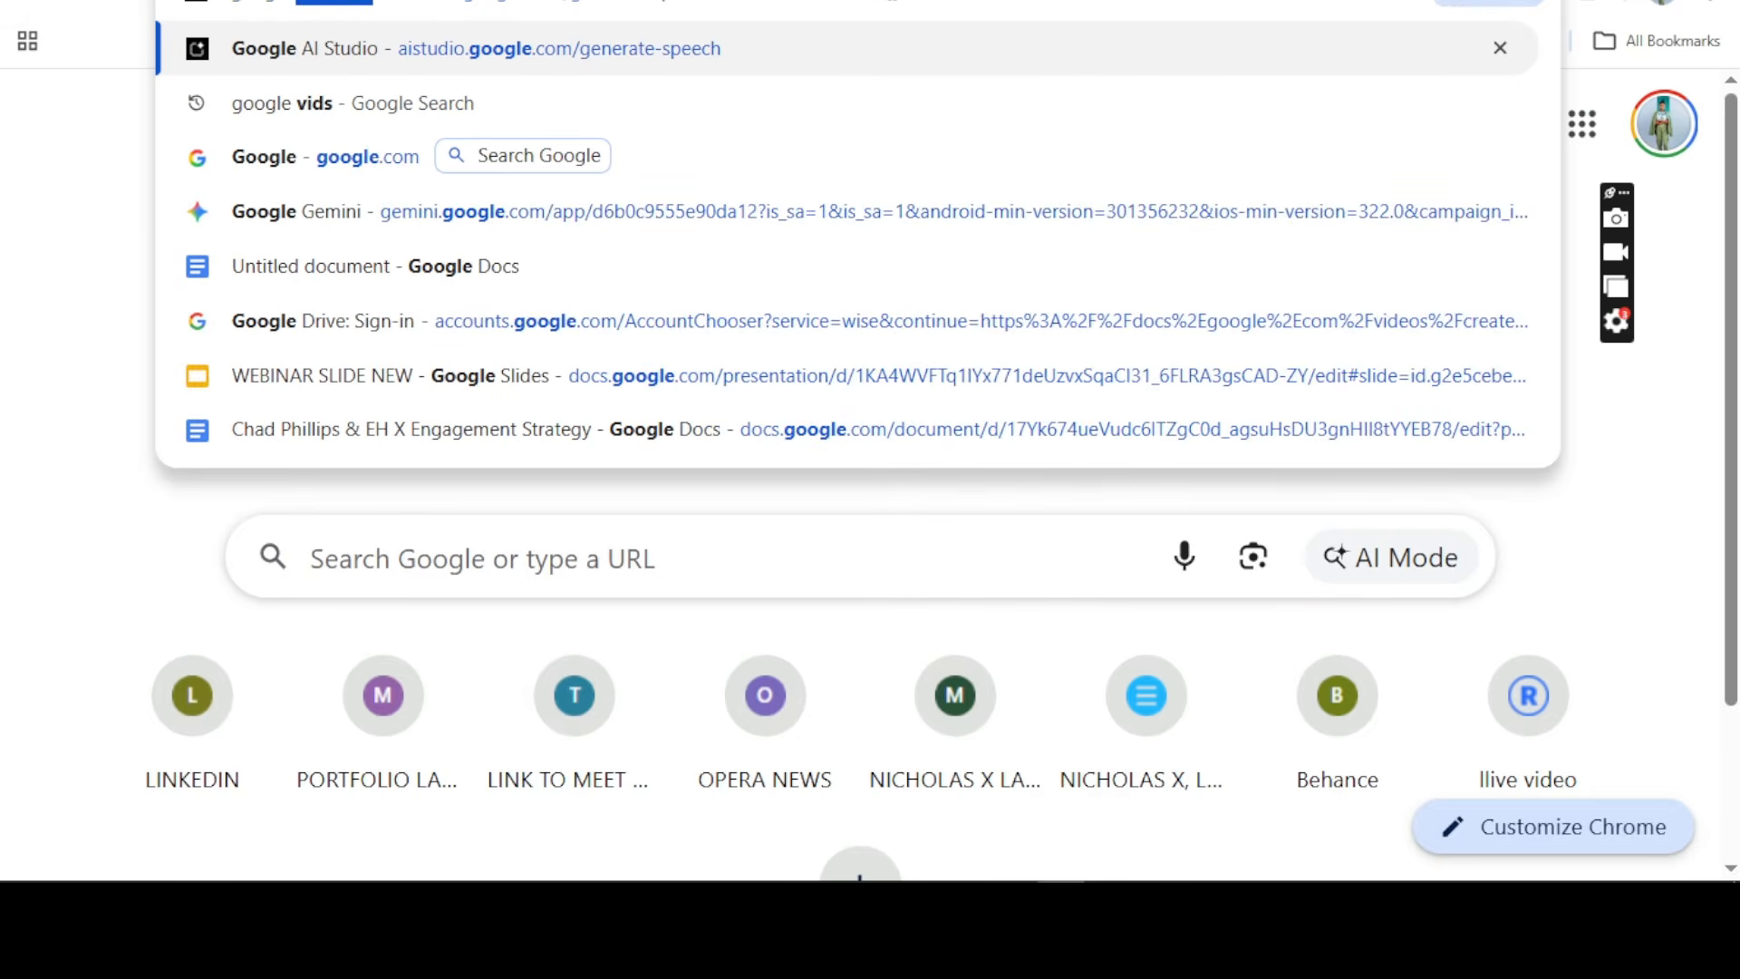
pyautogui.press('Return')
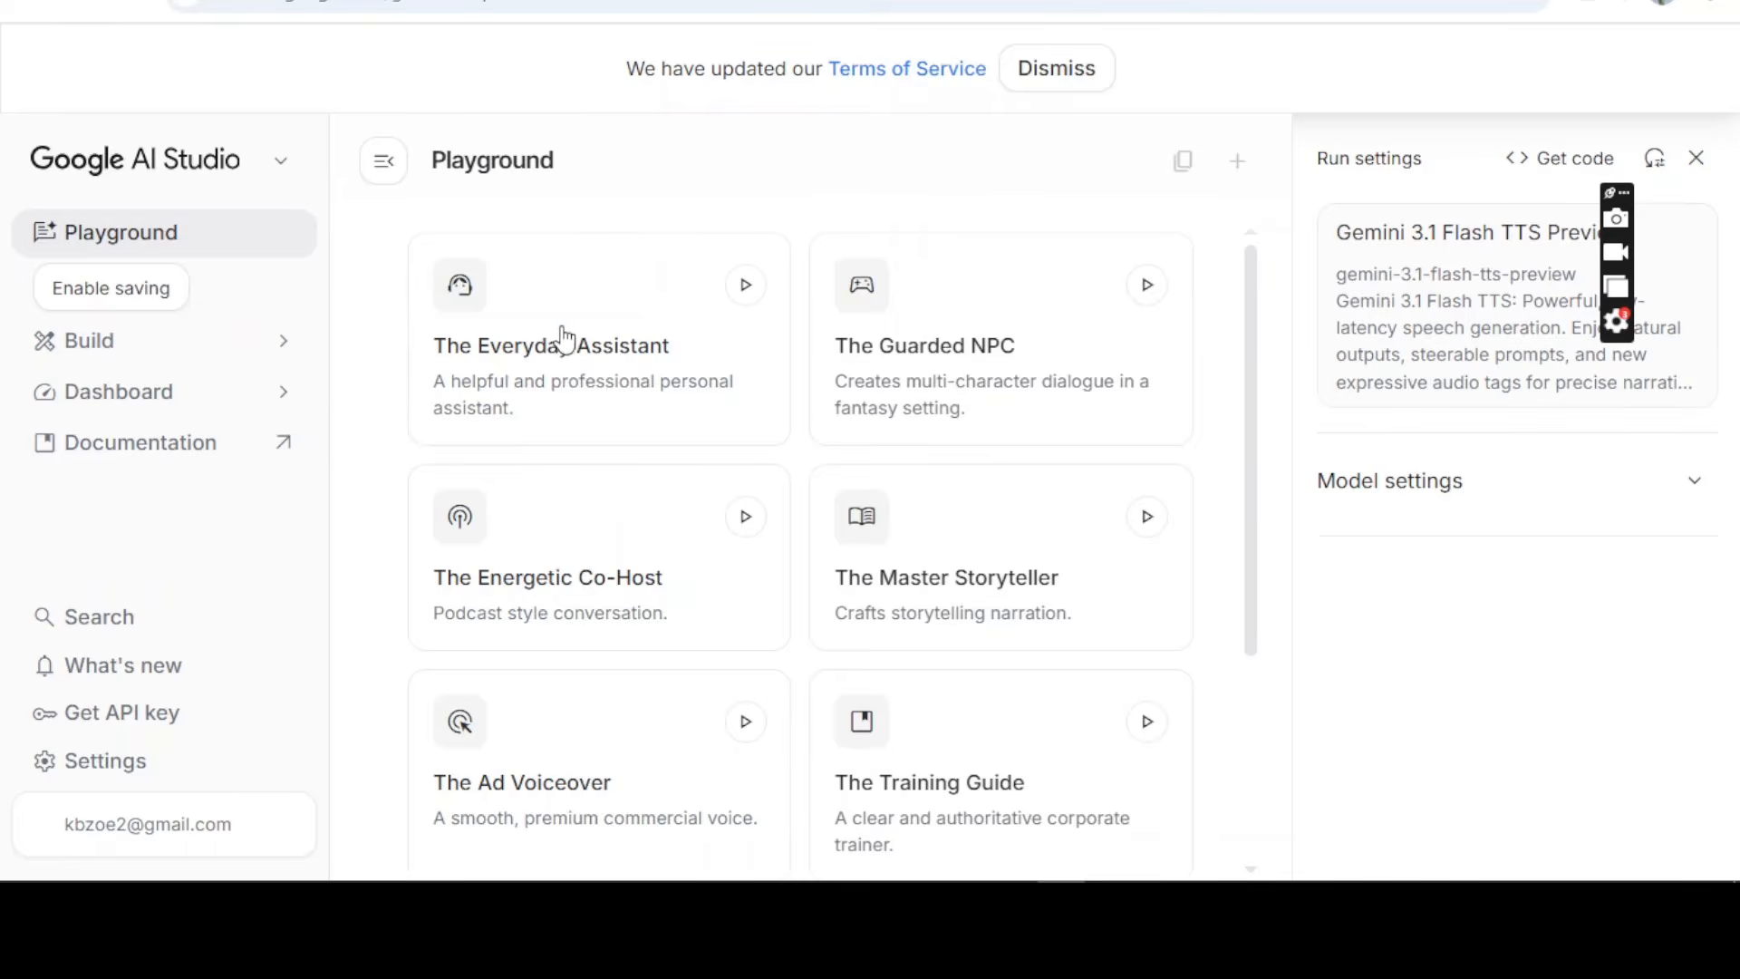
# Look through the voice persona templates in the Playground and open The Patient Teacher
pyautogui.scroll(-3, 634, 372)
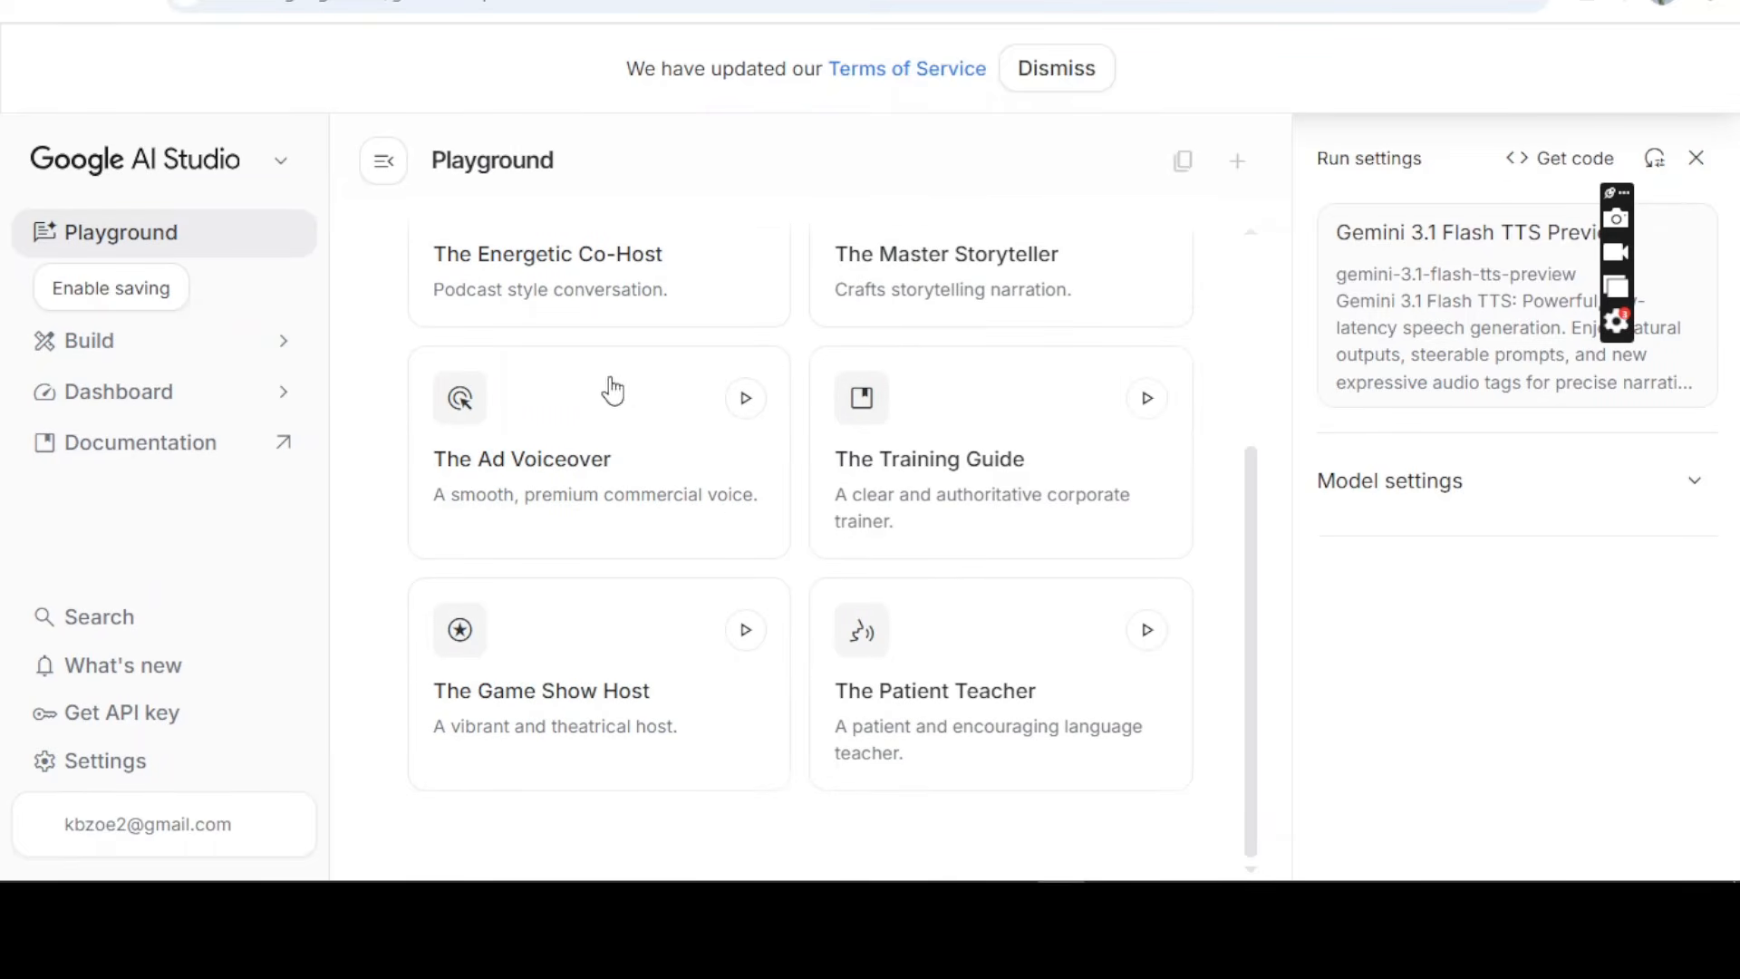
pyautogui.scroll(3, 1111, 530)
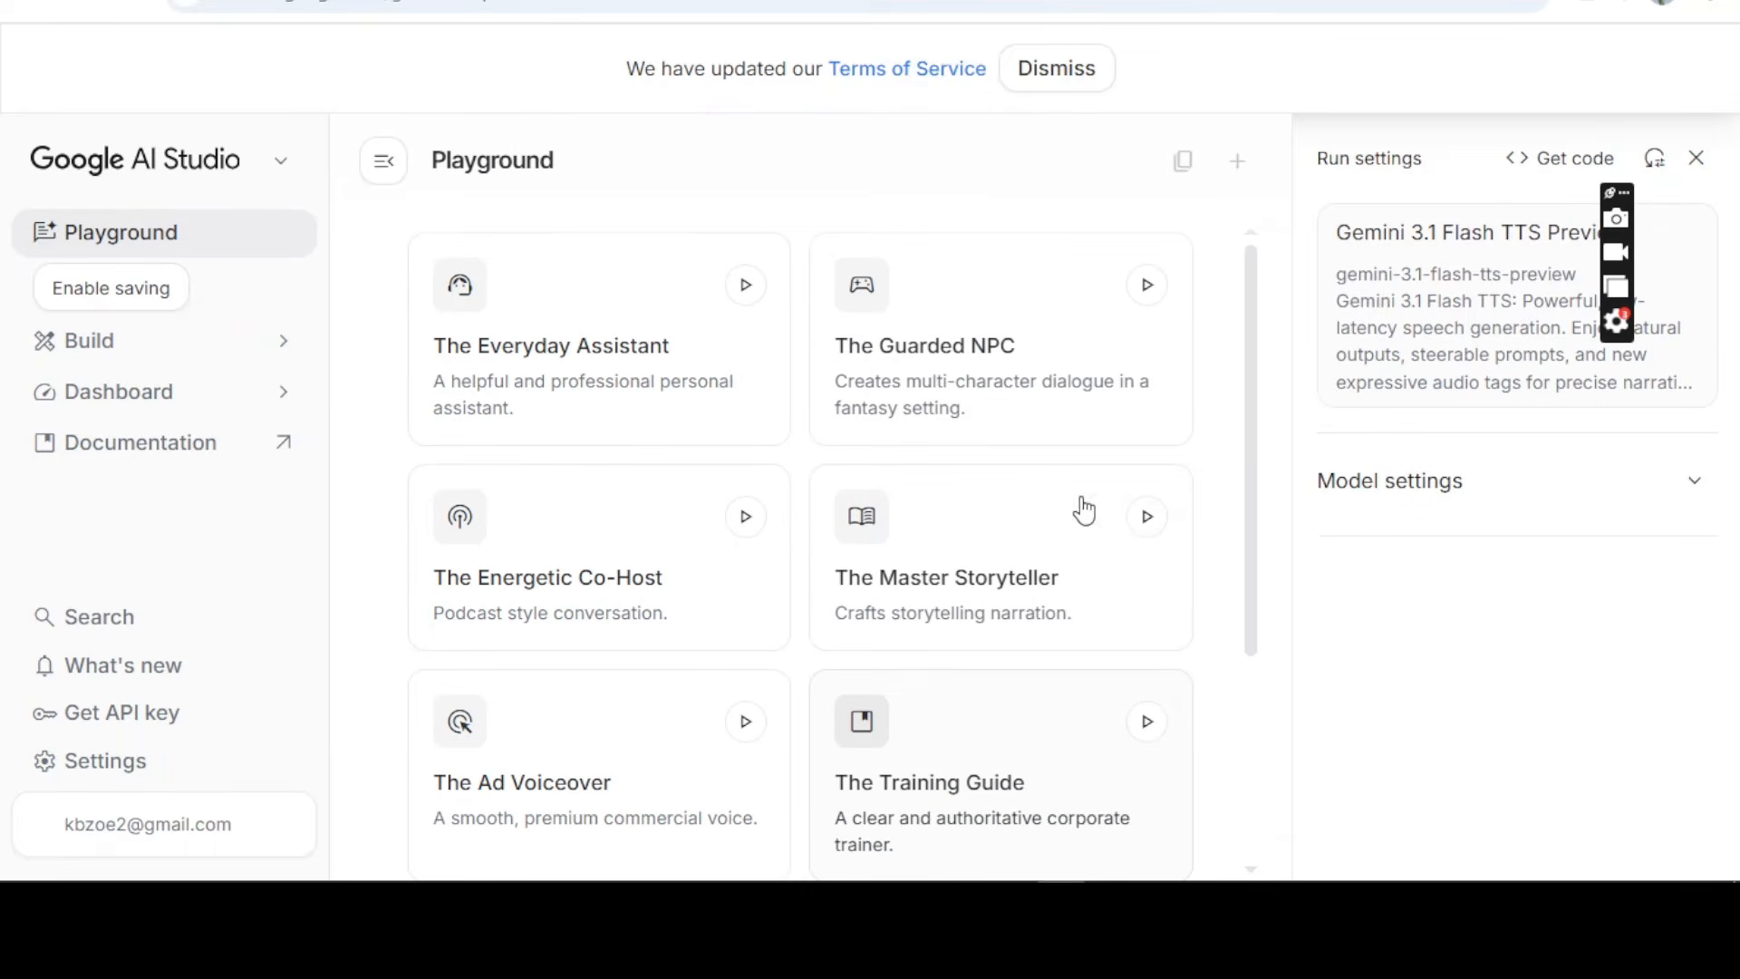
pyautogui.scroll(-3, 986, 510)
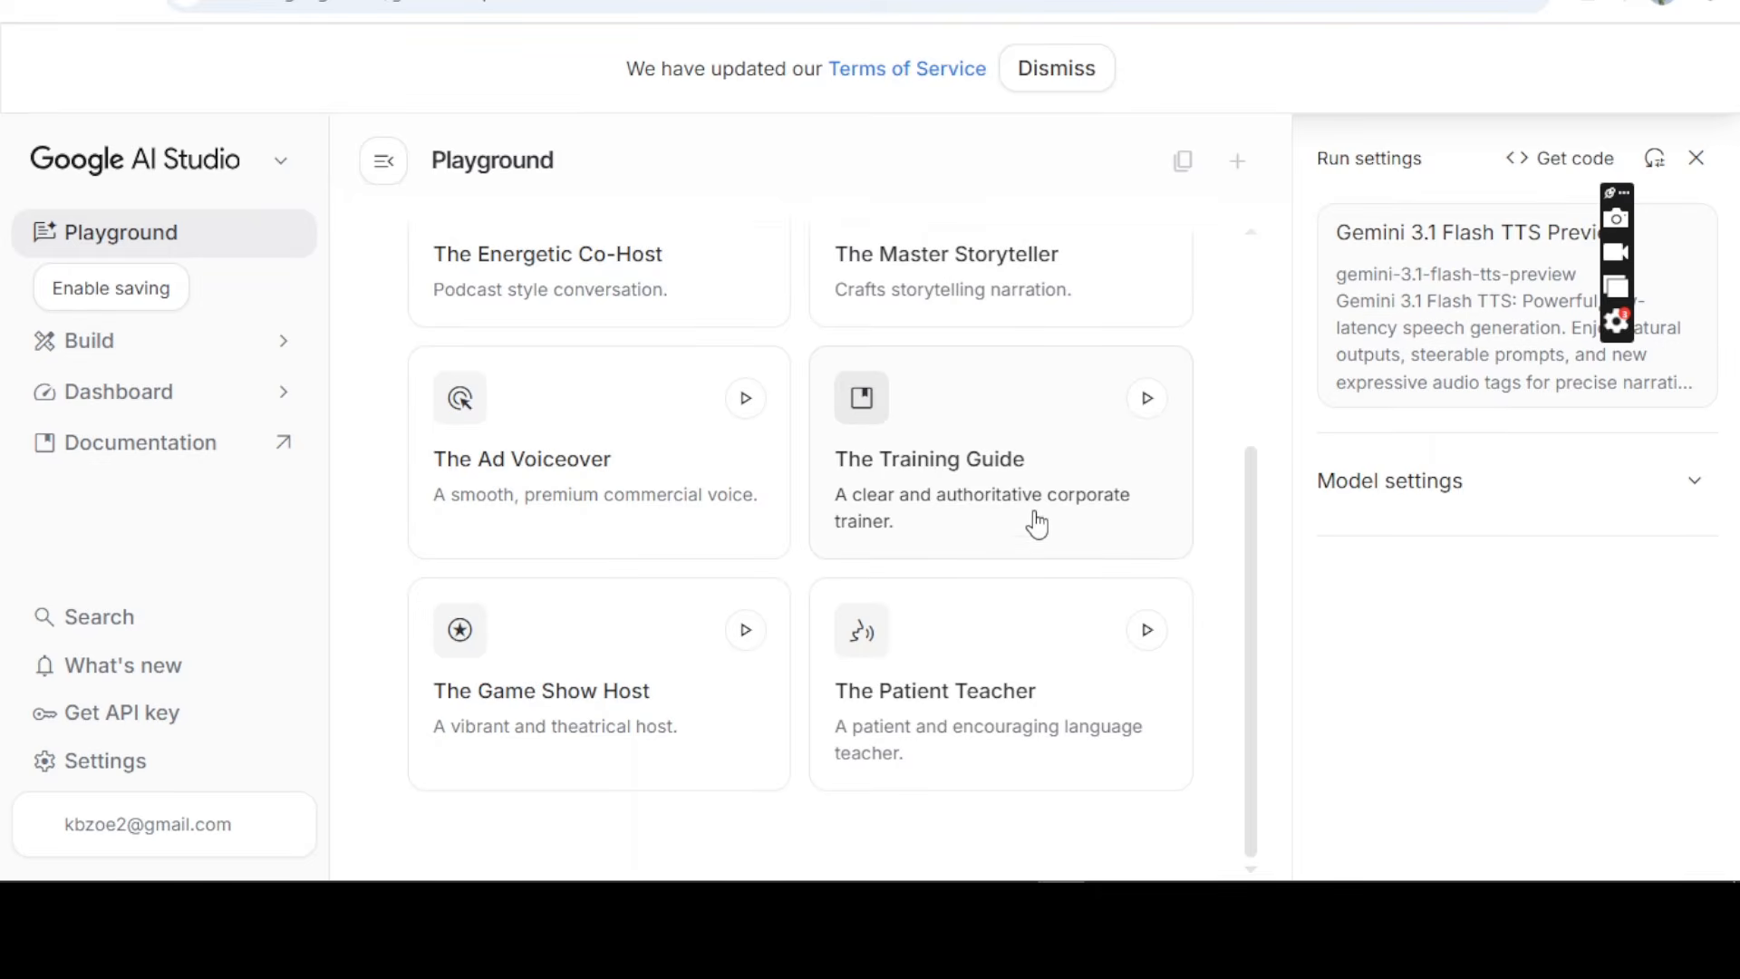
pyautogui.scroll(3, 602, 230)
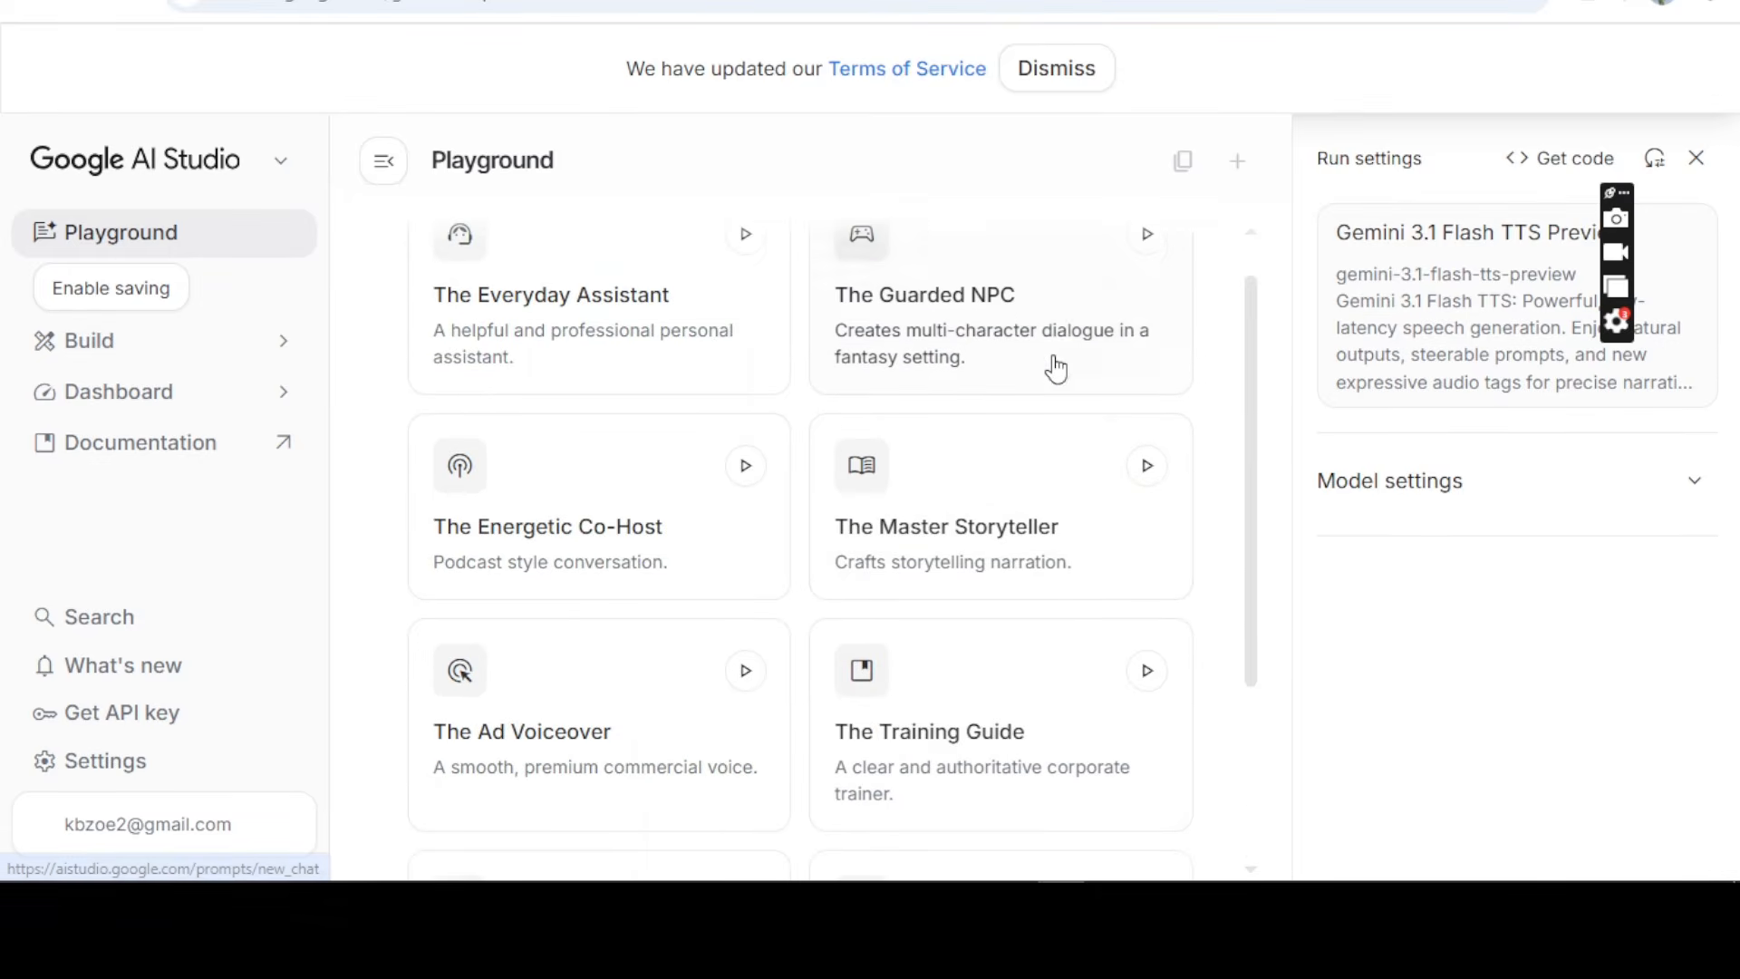
pyautogui.scroll(-1, 749, 321)
pyautogui.scroll(1, 726, 362)
pyautogui.scroll(-2, 905, 528)
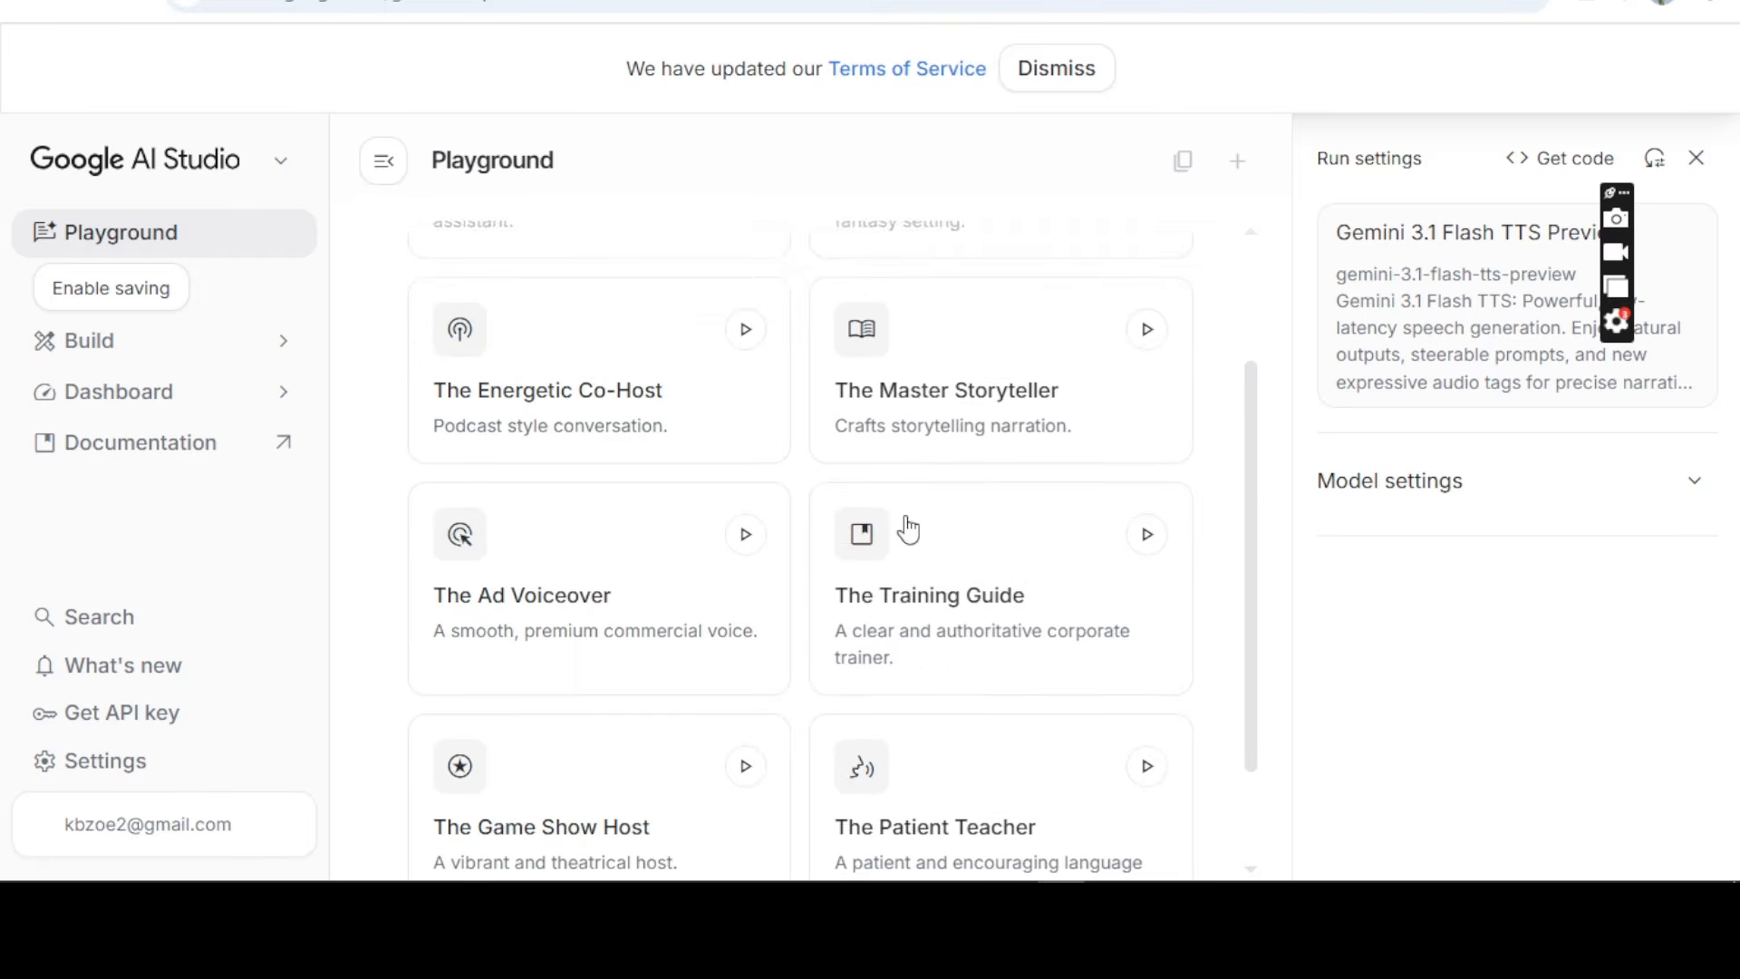
pyautogui.scroll(-1, 950, 646)
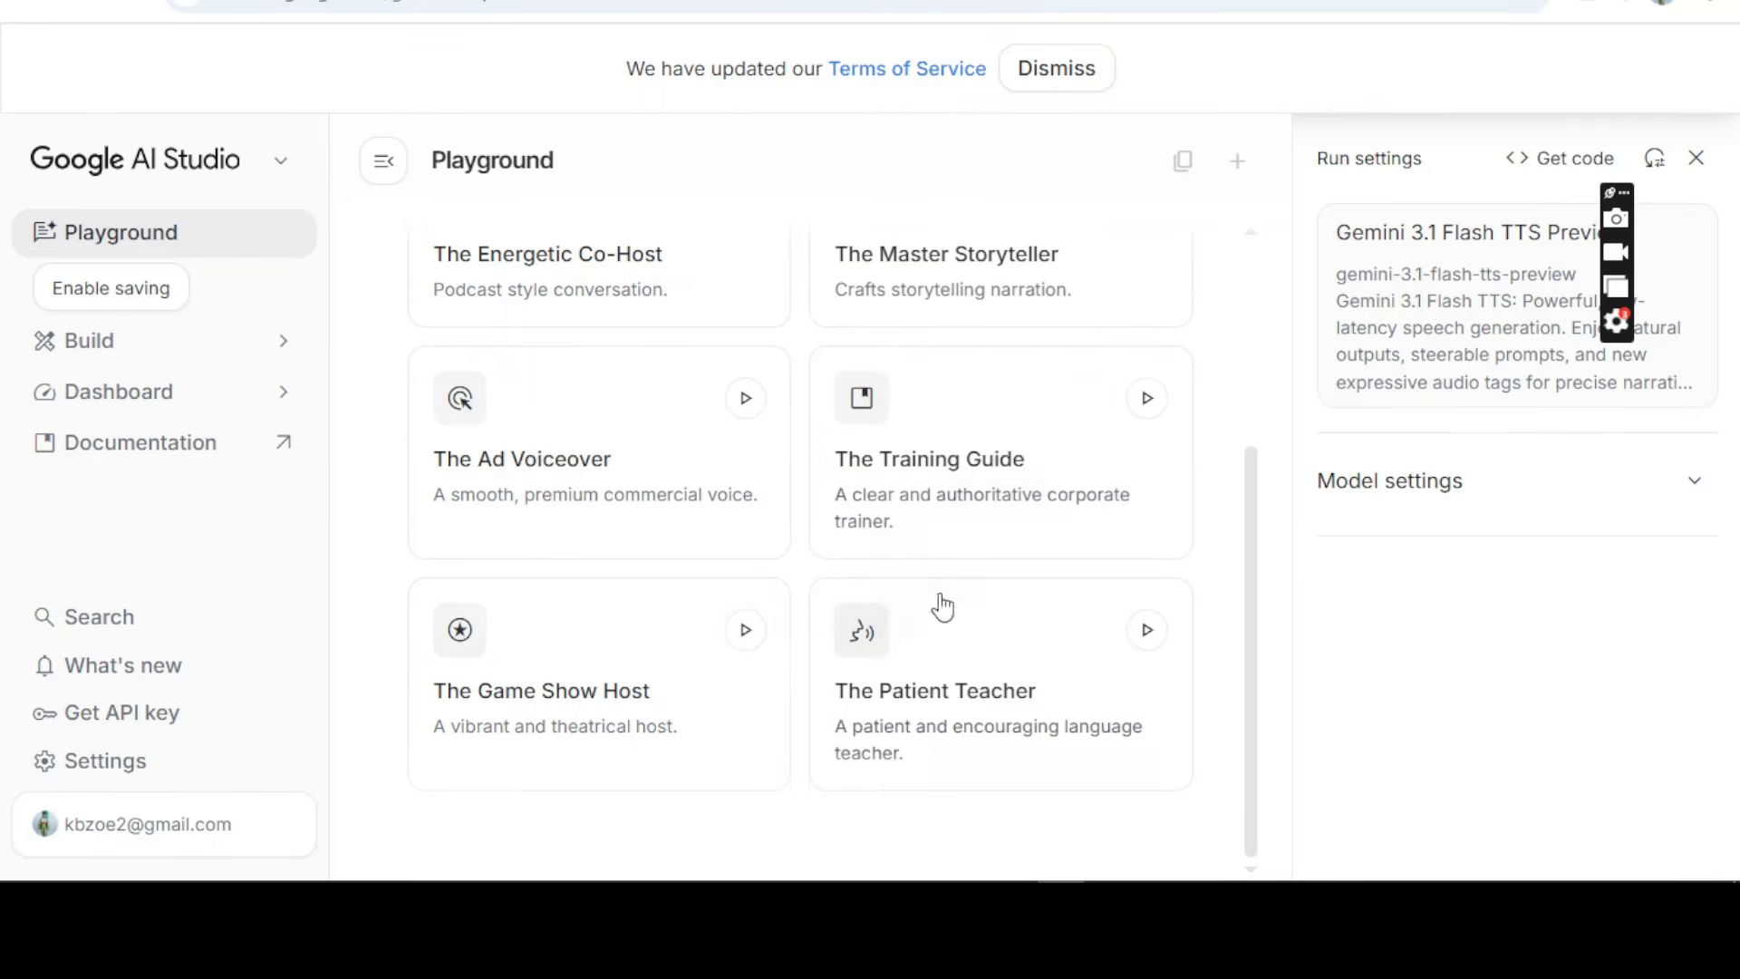
pyautogui.click(988, 702)
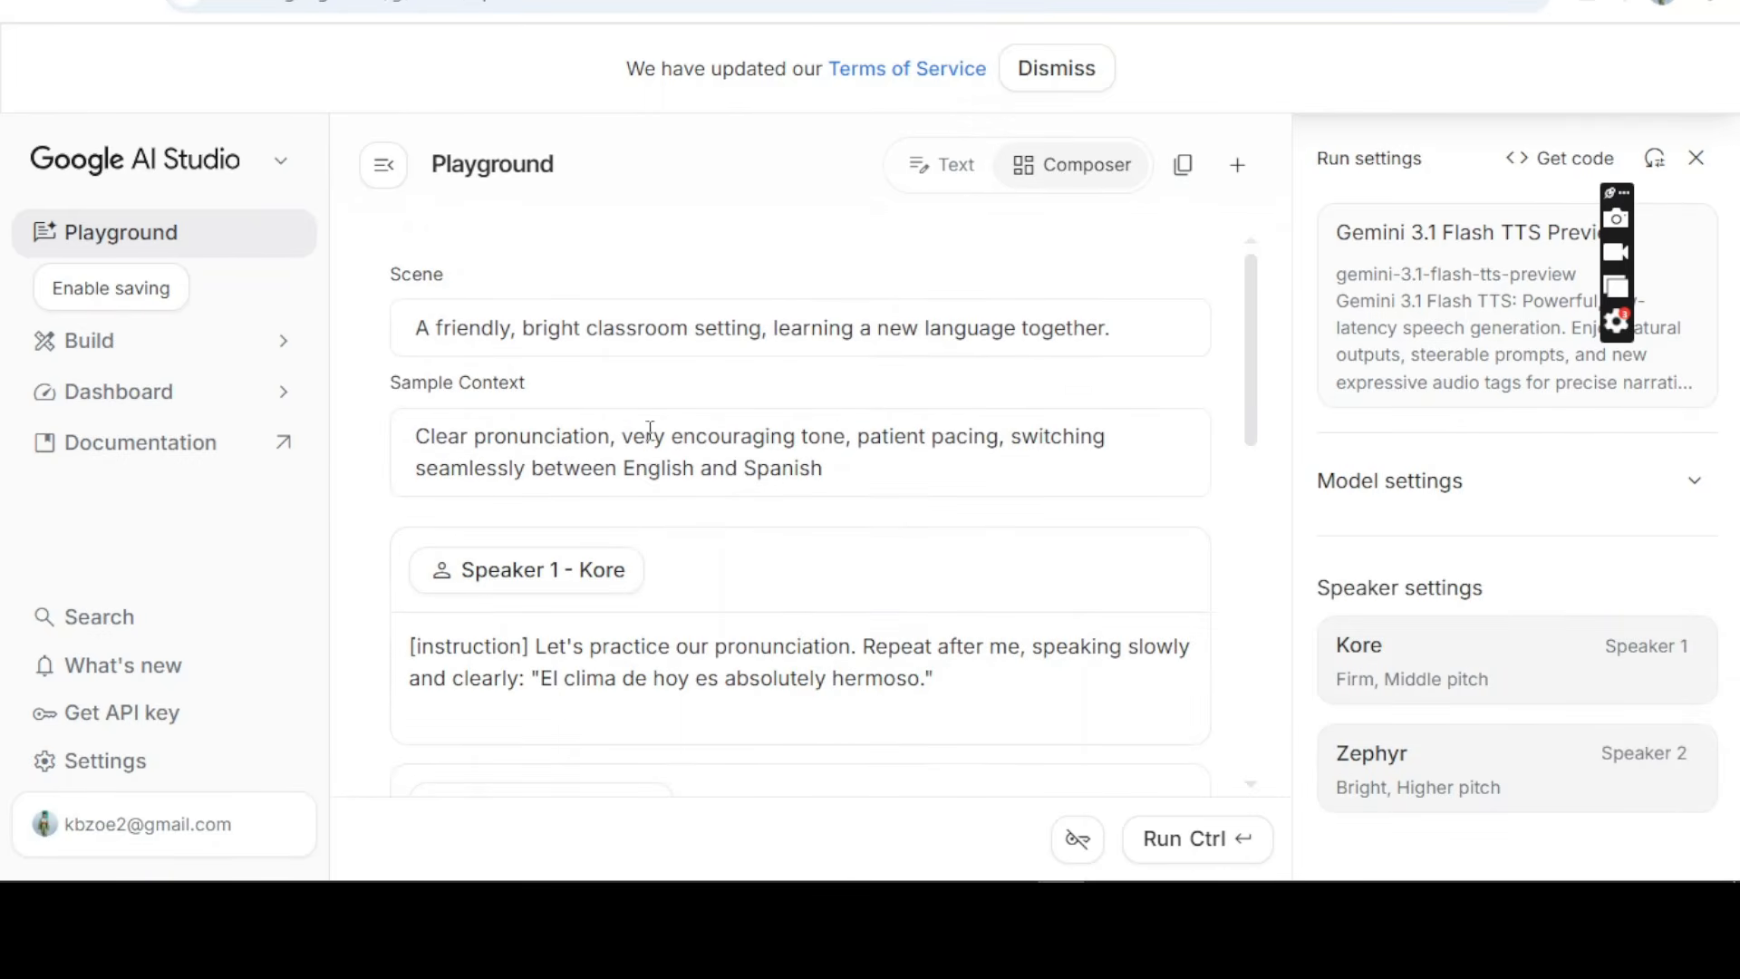
# Clear the Scene description about the friendly, bright classroom setting
pyautogui.scroll(-5, 687, 418)
pyautogui.scroll(5, 695, 422)
pyautogui.moveTo(529, 346); pyautogui.dragTo(1137, 343)
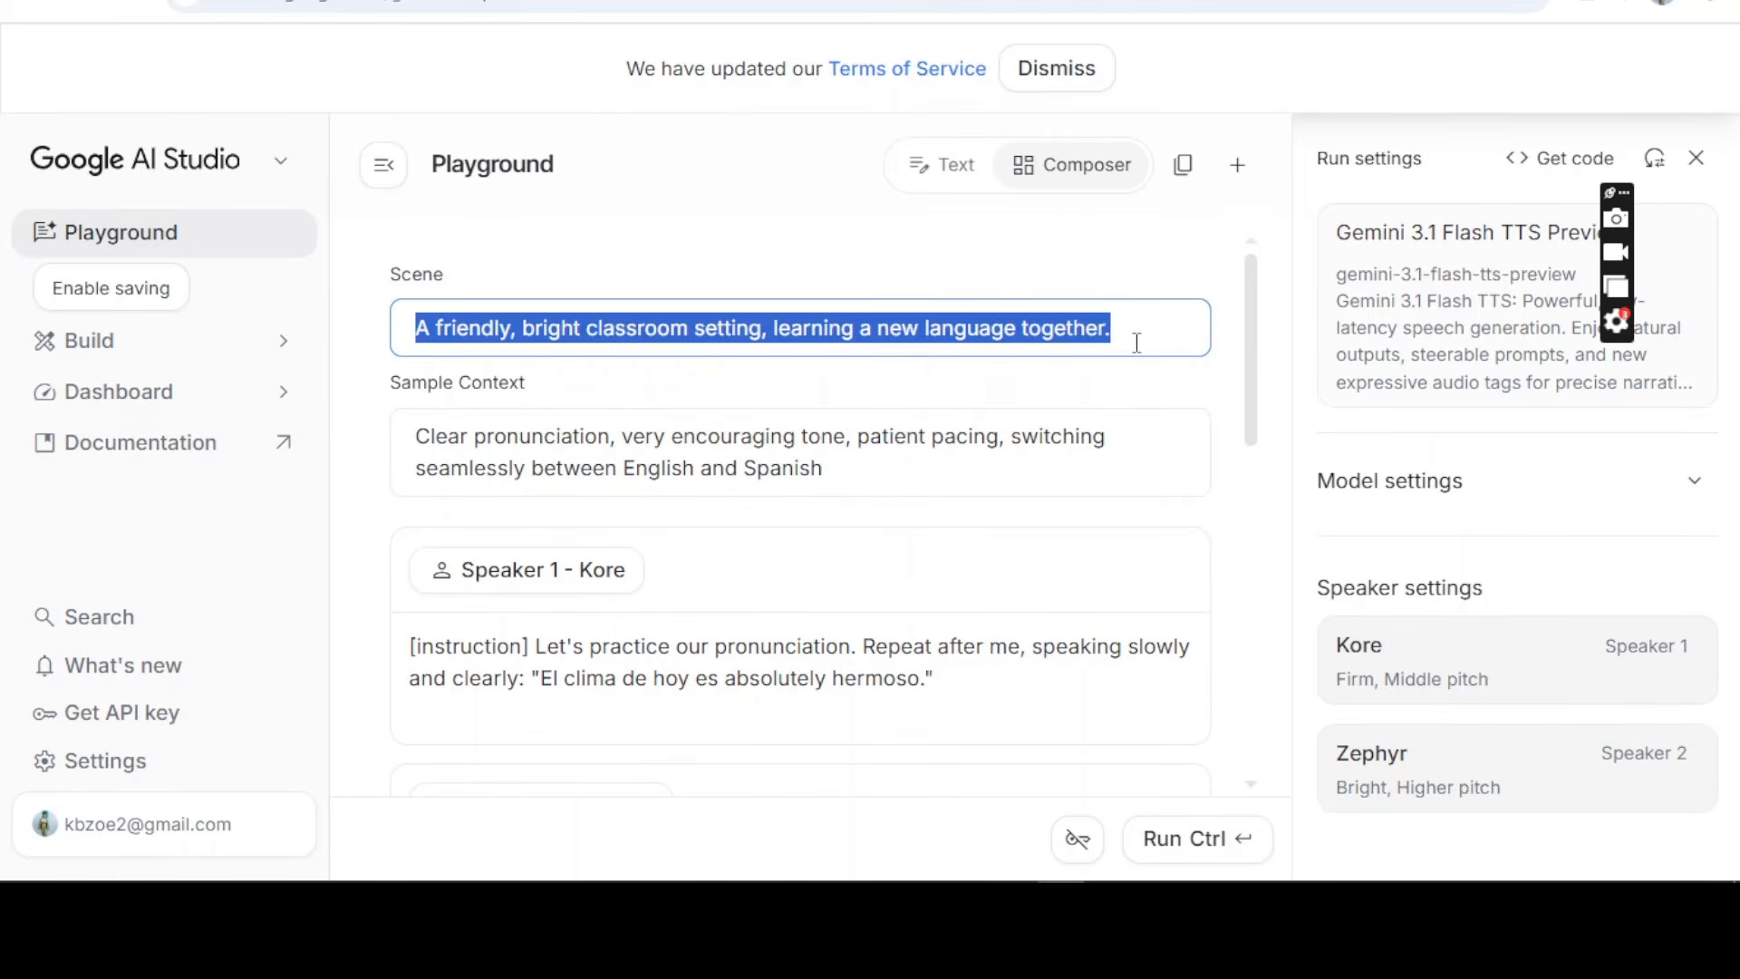
pyautogui.press('BackSpace')
# Replace the Sample Context with directions for a friendly, medium tone, not too fast, medium-high natural energy, confident delivery and short pauses after each sentence
pyautogui.click(653, 441)
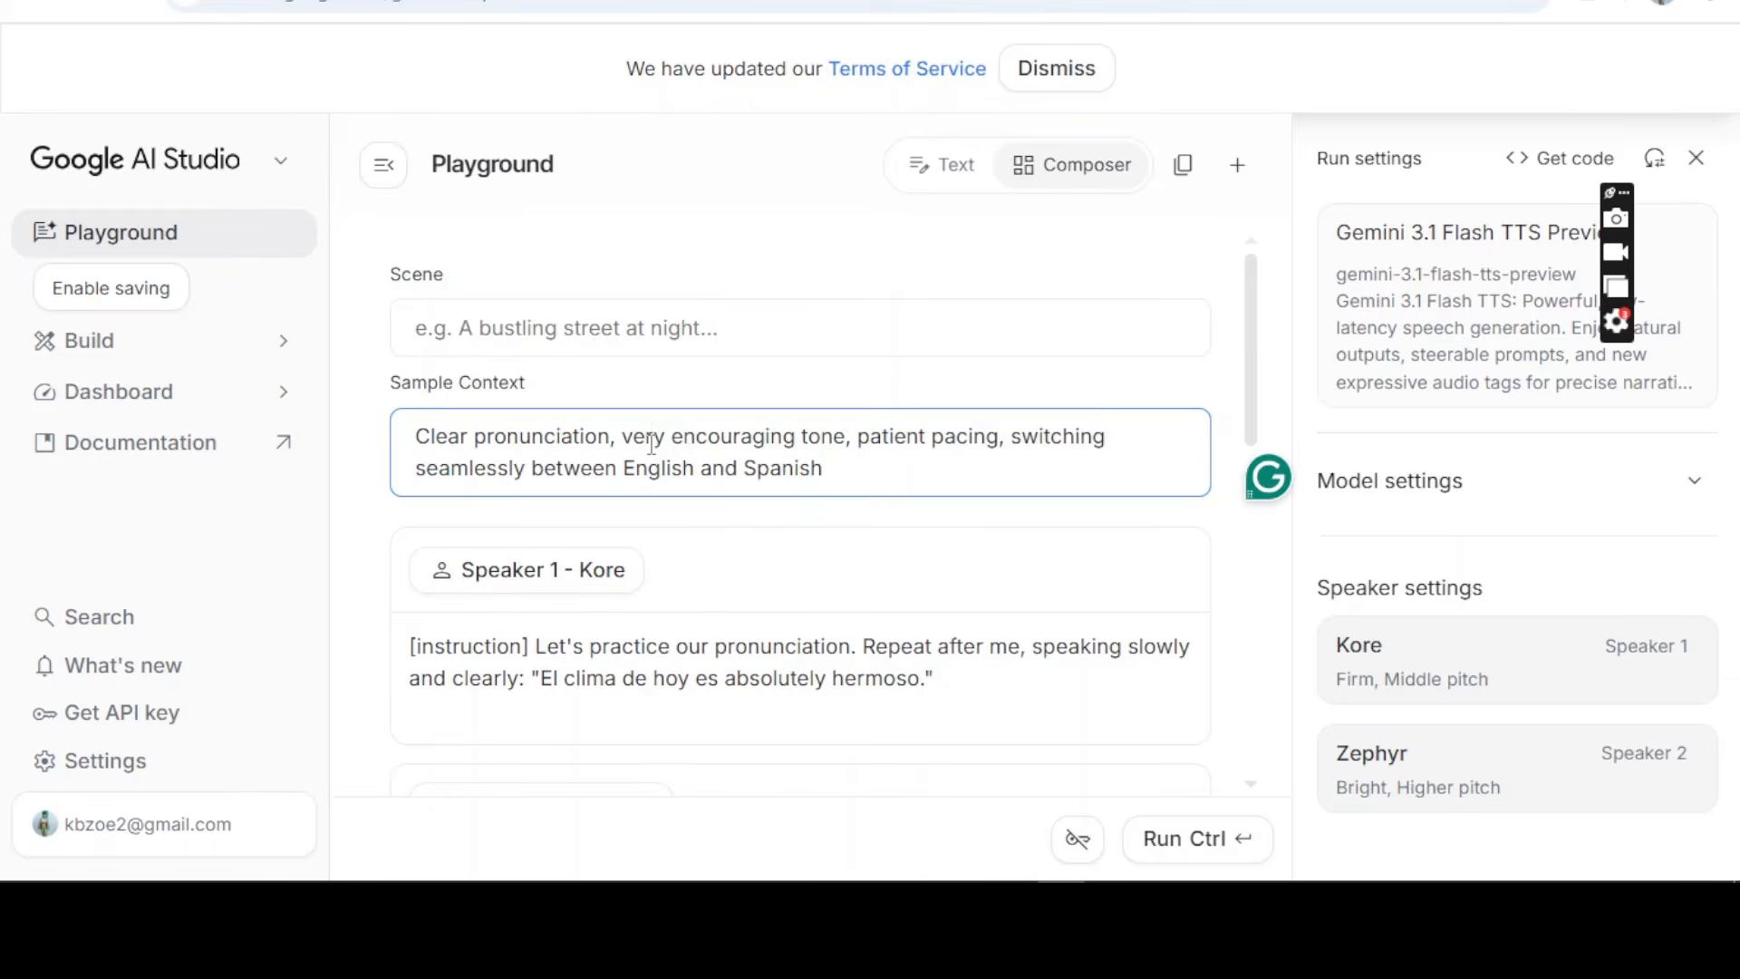
pyautogui.hotkey('ctrl', 'a')
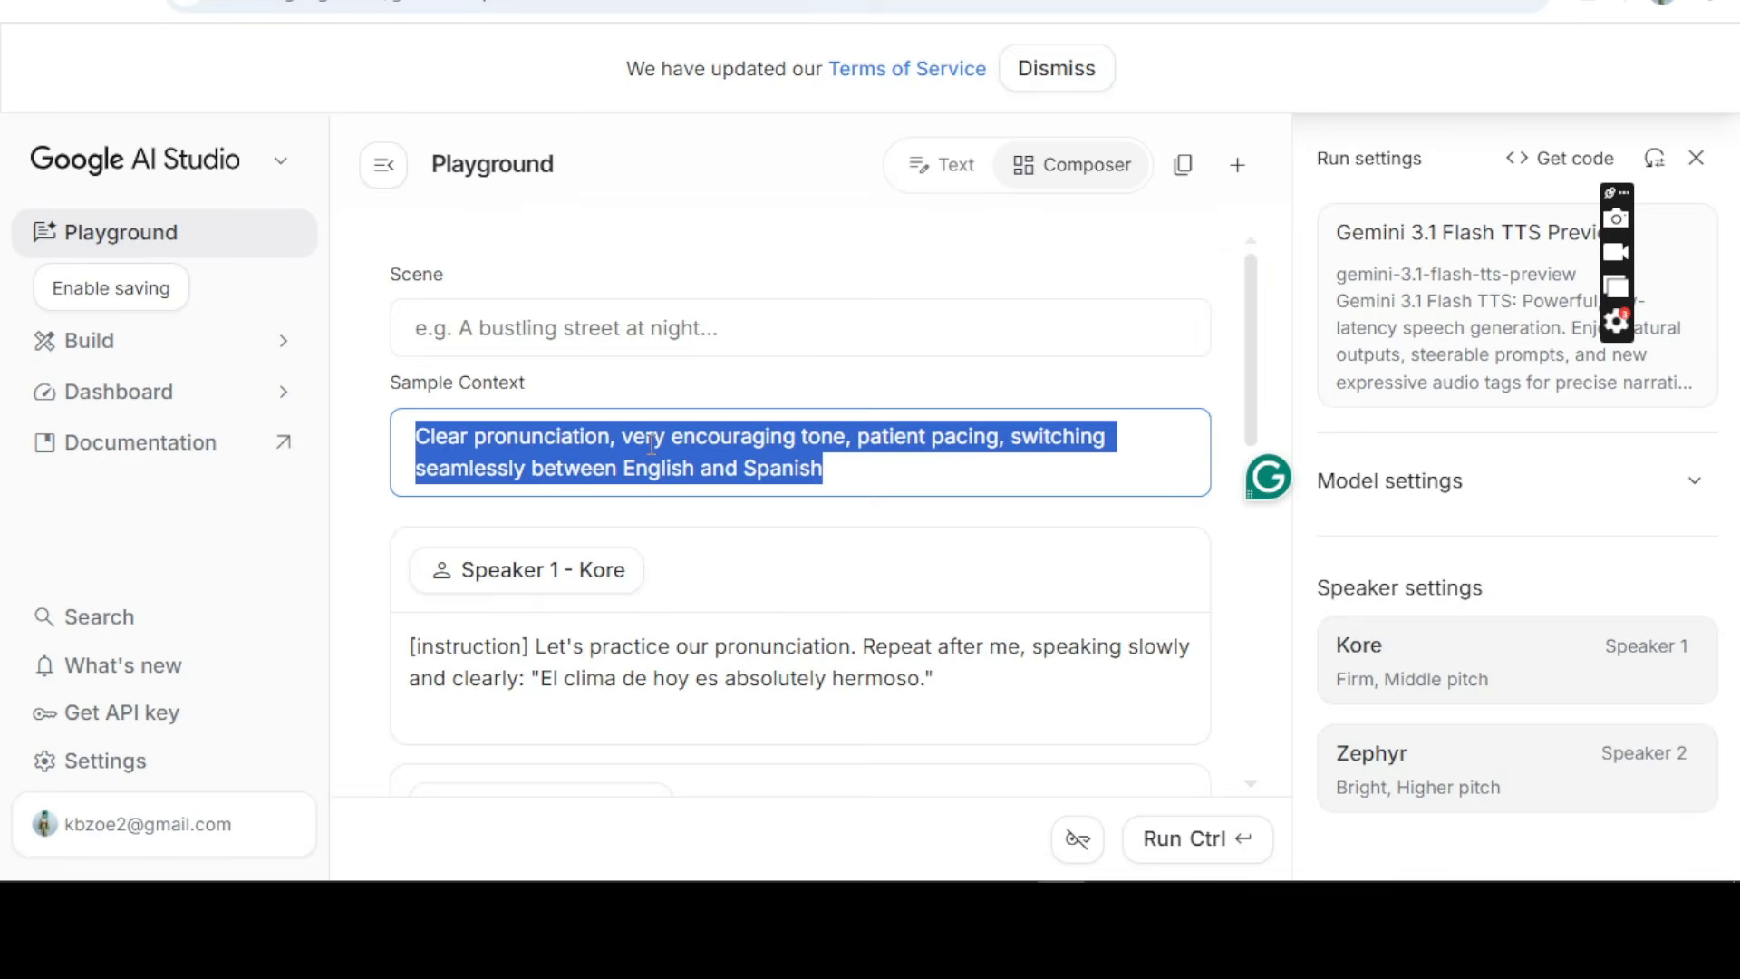
pyautogui.write('Read aloud in a friendly tone. read fast not too fast Read in Medium tone not too fast, Energy: Medium-high, enthusiastic but natural. Keep it approachable and confident, never robotic. Add vibes if needed for engaging point Pauses: Short, natural breaks after each sentence.')
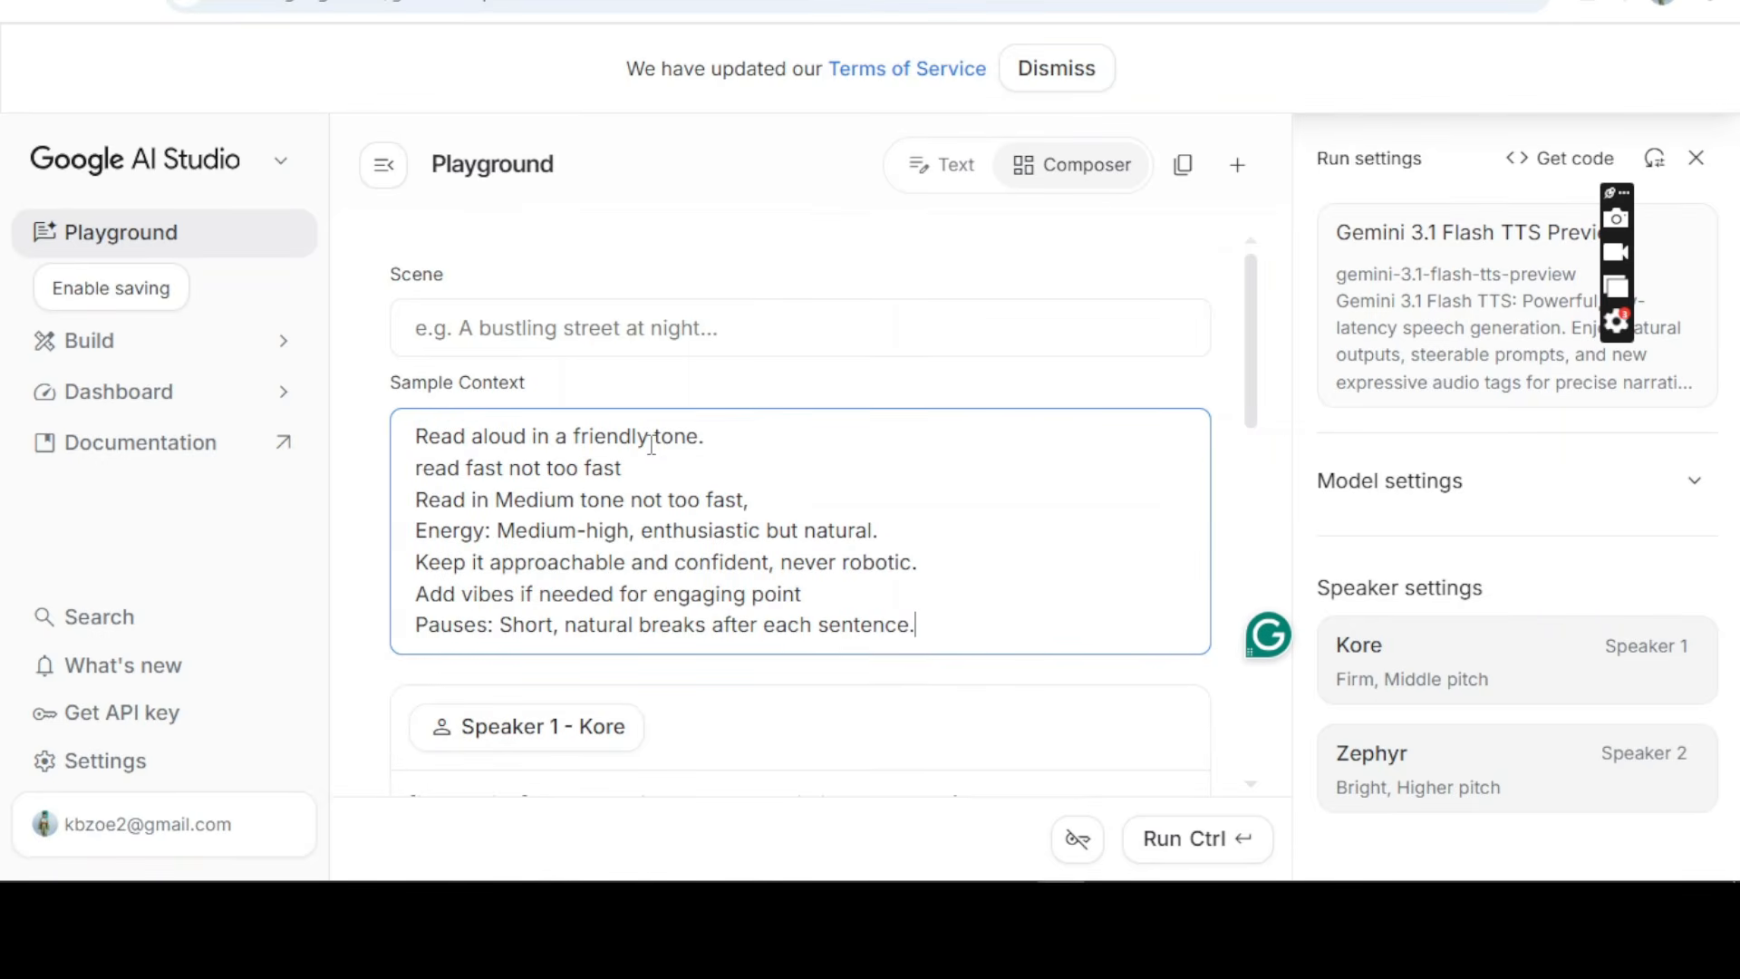
pyautogui.scroll(-1, 544, 461)
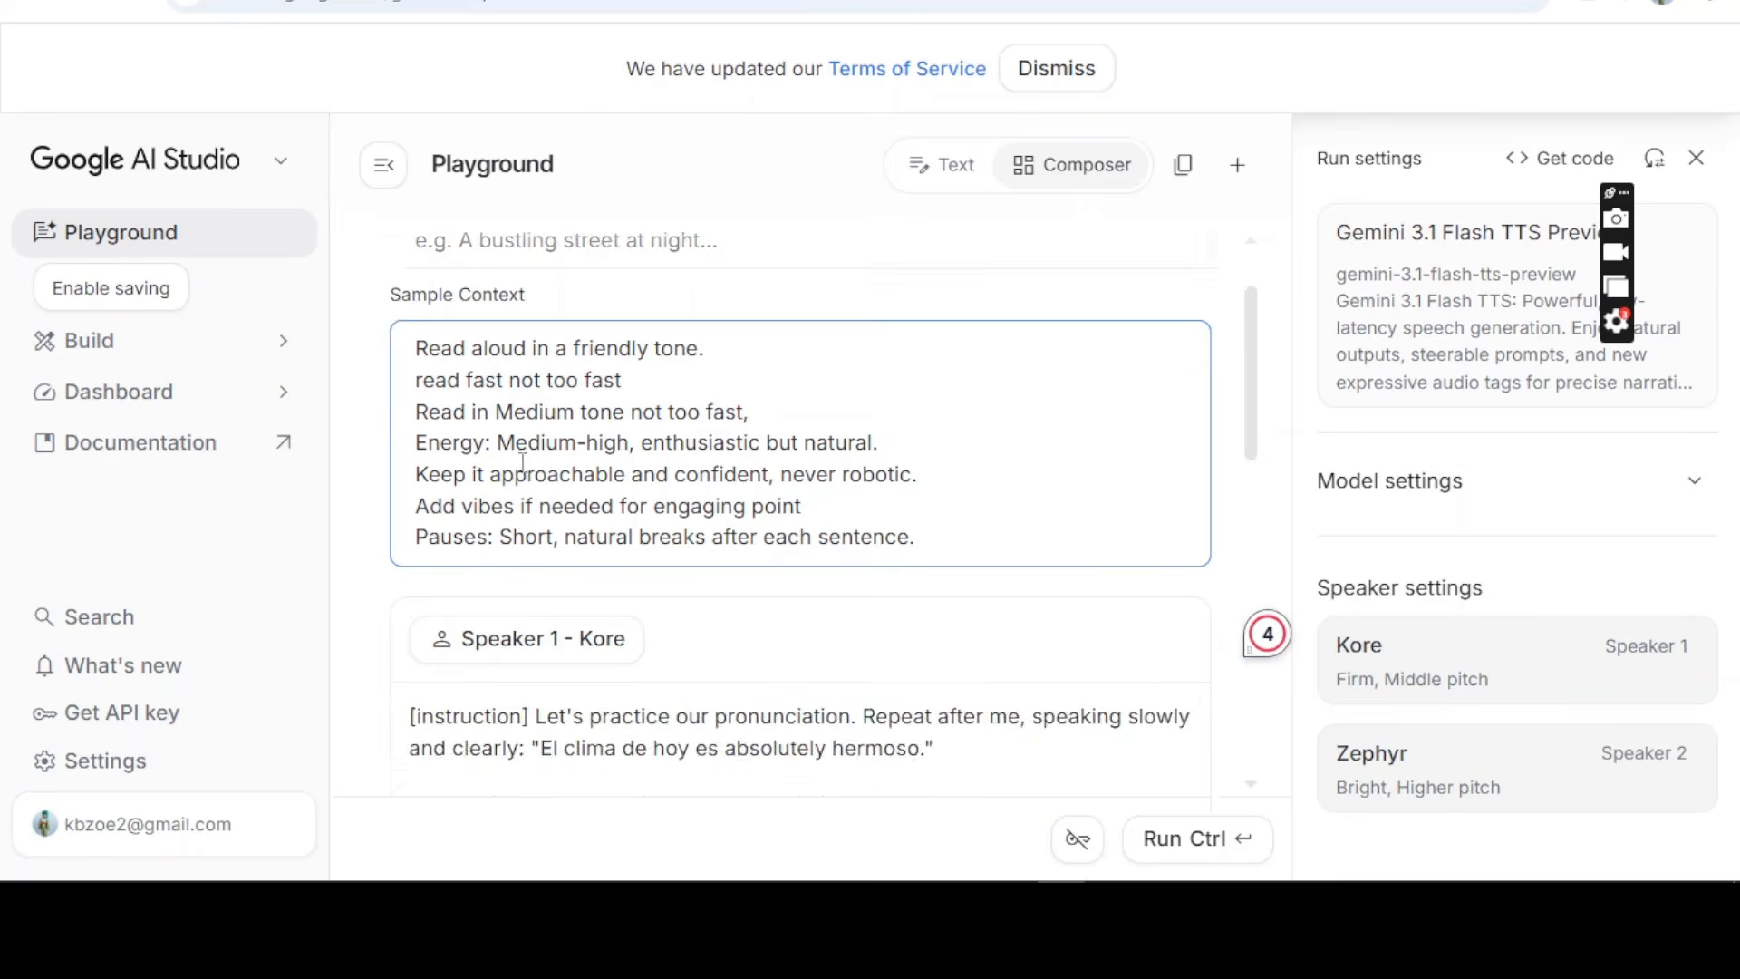
pyautogui.scroll(1, 566, 460)
pyautogui.moveTo(544, 387); pyautogui.dragTo(386, 382)
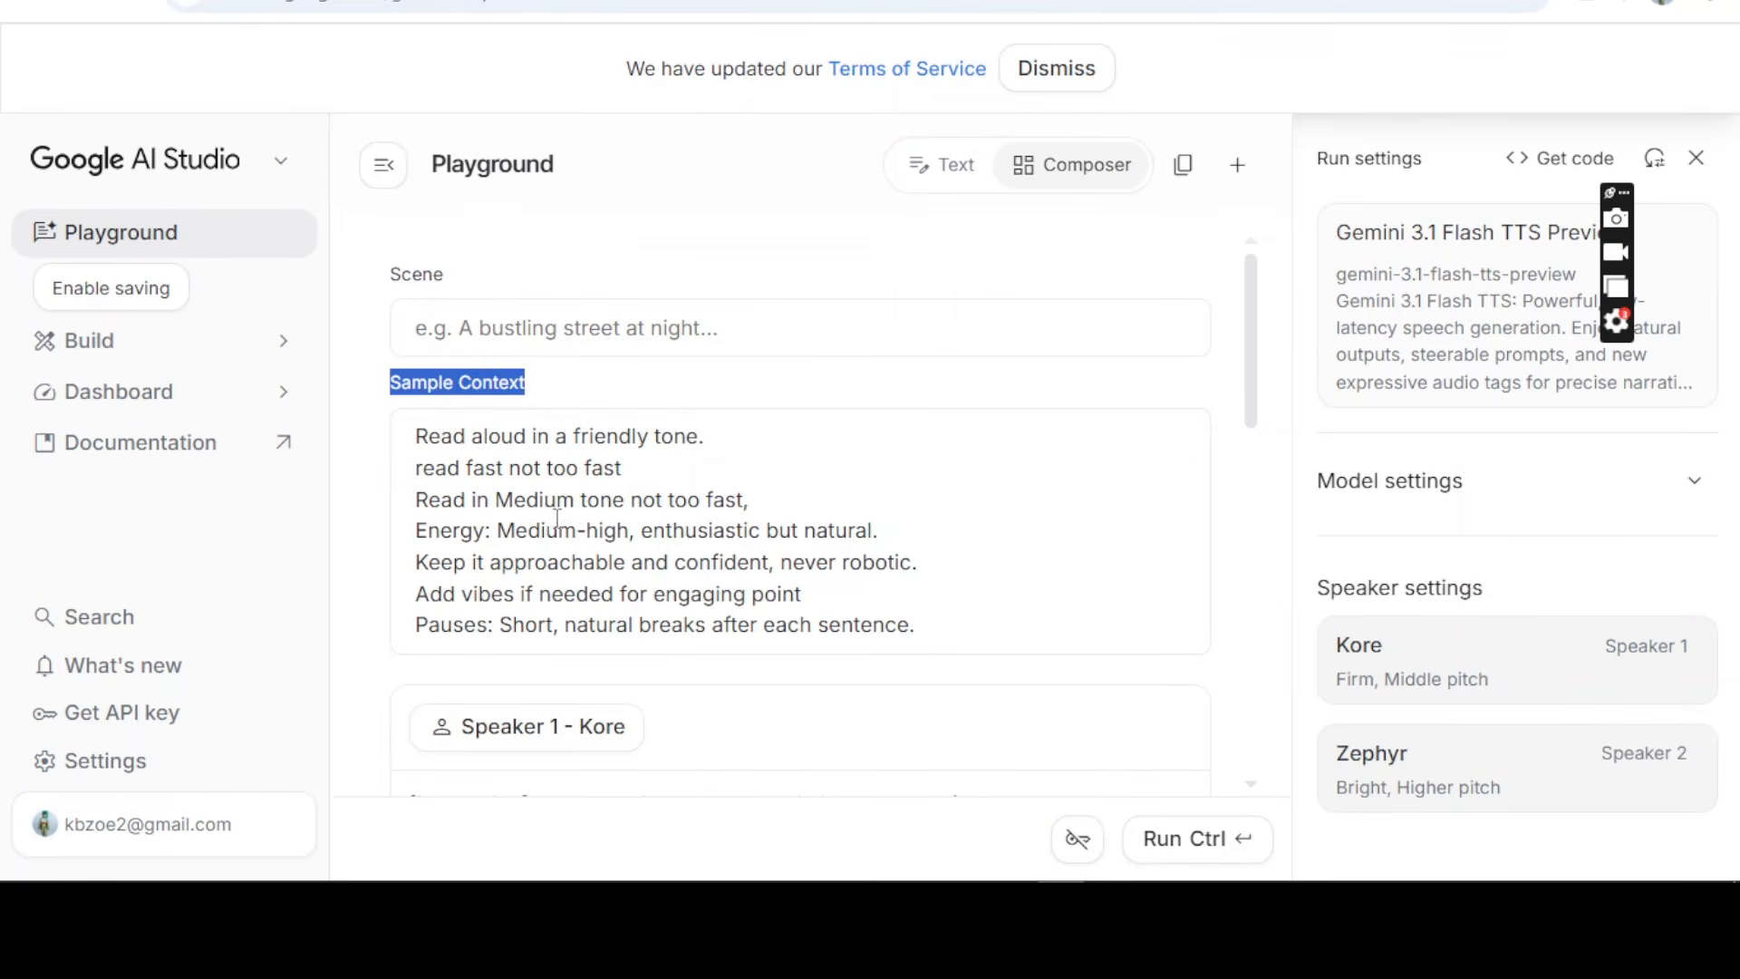
pyautogui.moveTo(417, 439); pyautogui.dragTo(951, 624)
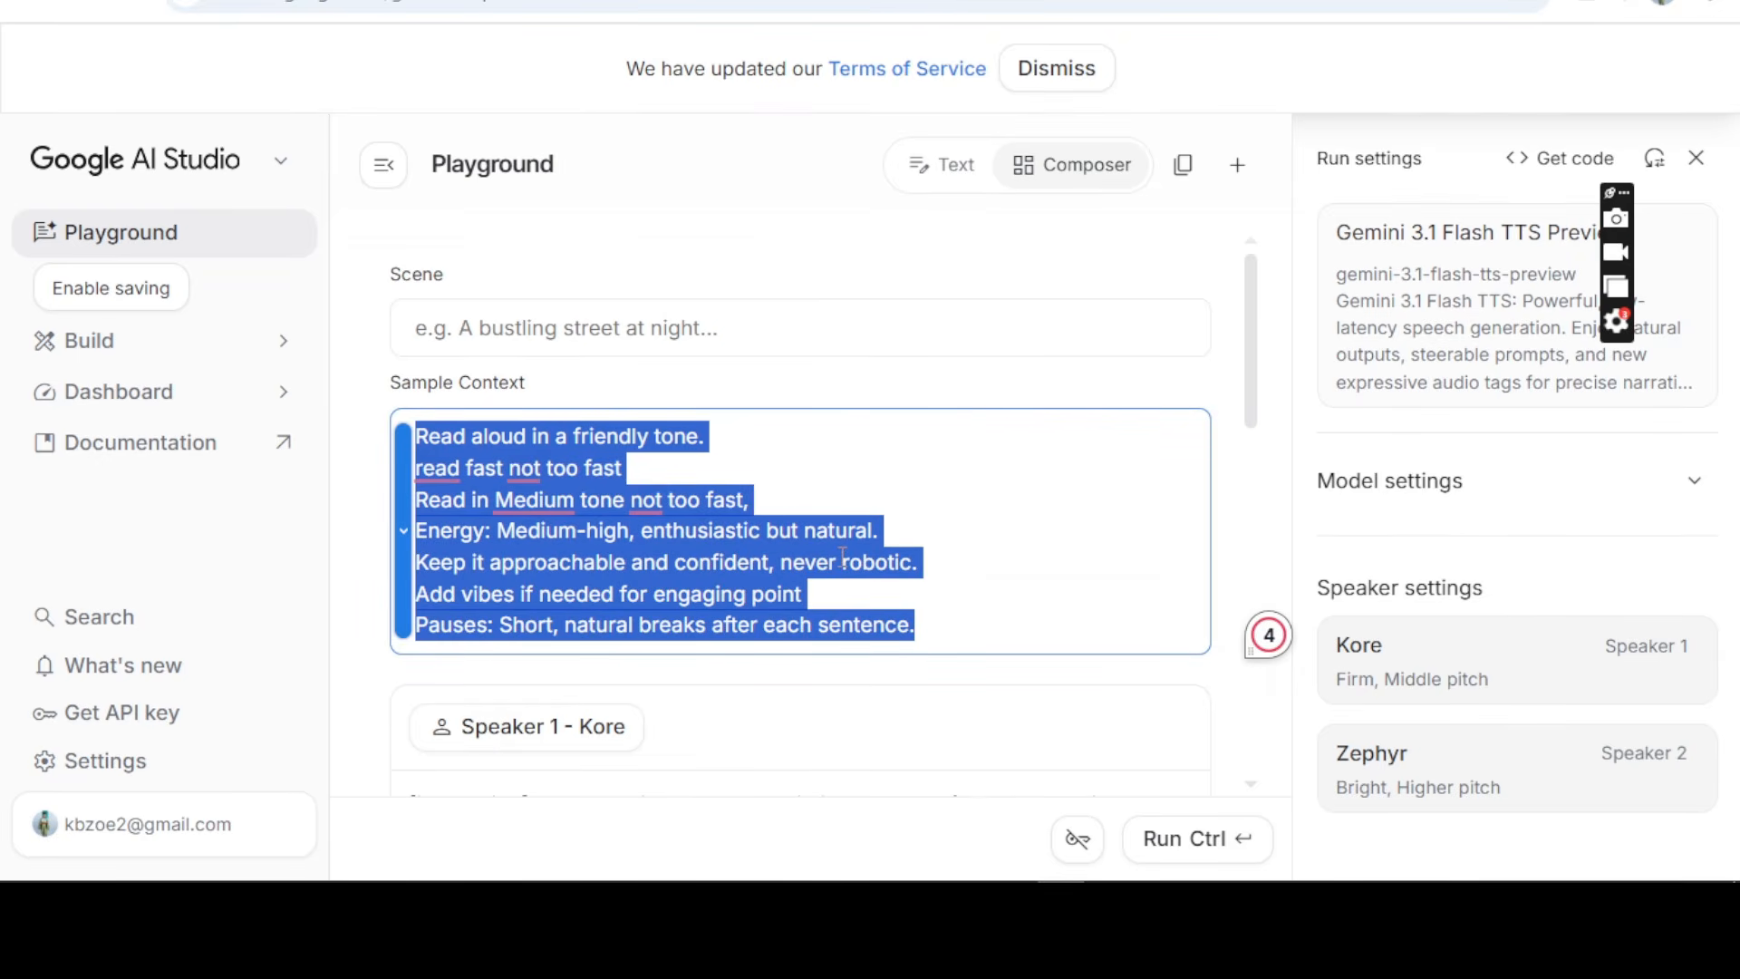
# Remove the four speech blocks that follow the first one, keeping only the opening Speaker 1 - Kore block
pyautogui.scroll(-5, 839, 542)
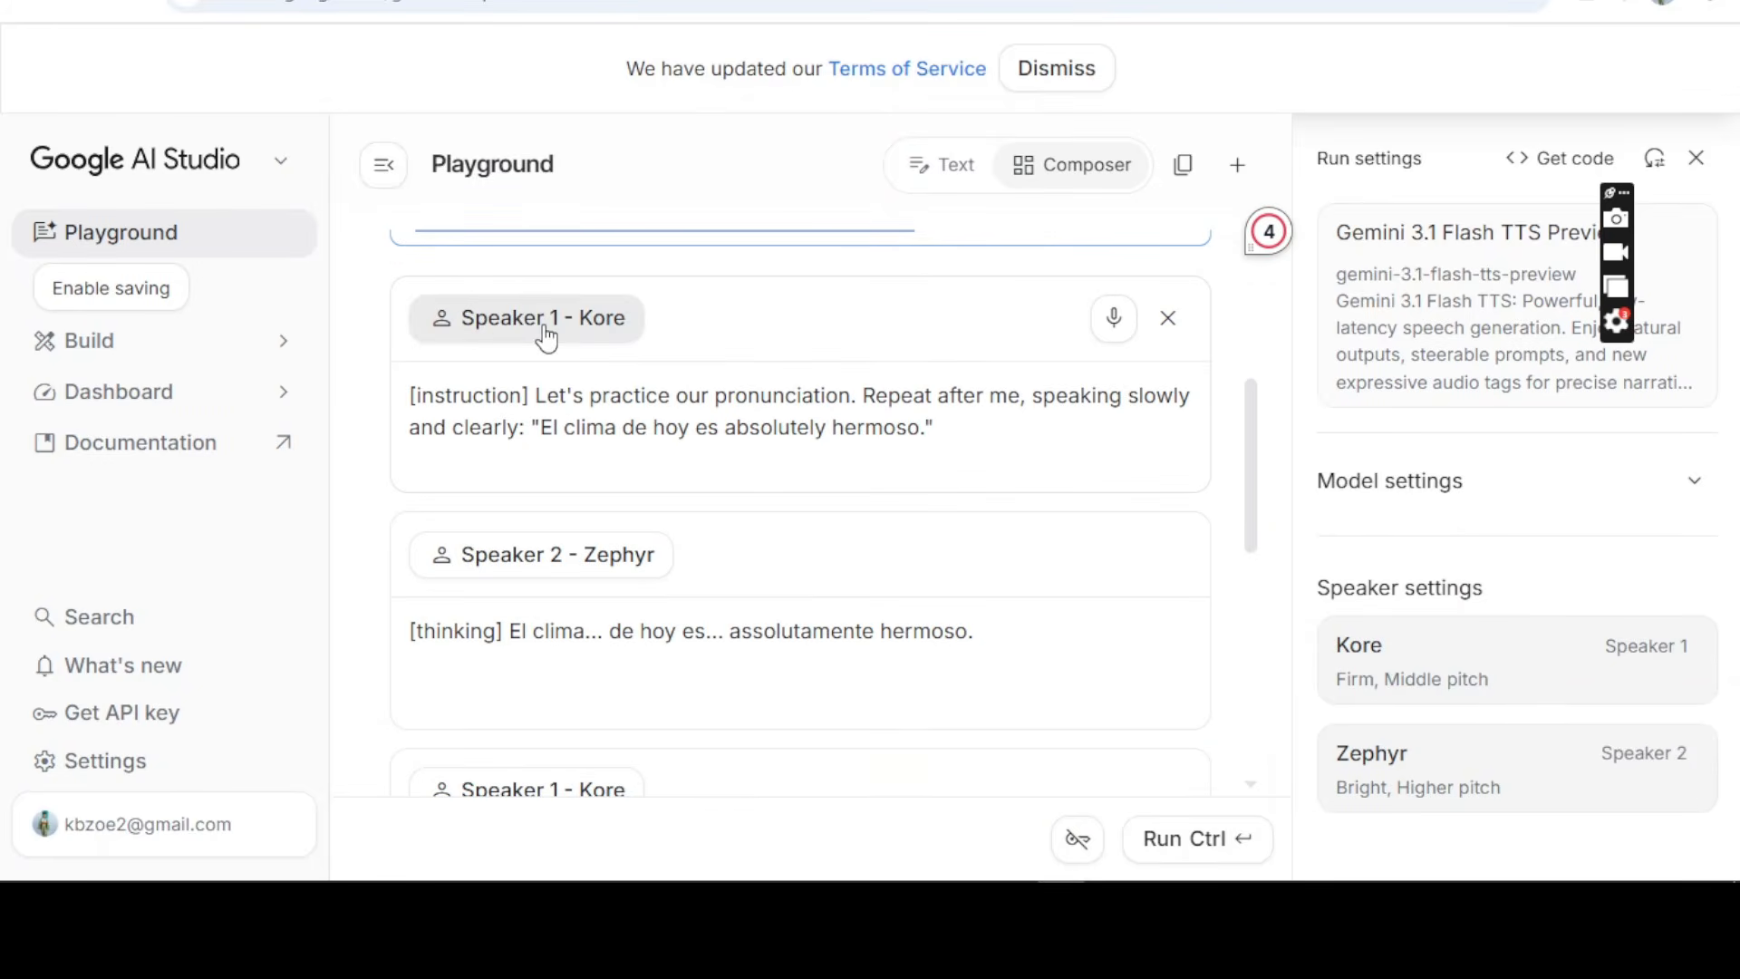
pyautogui.scroll(-5, 392, 583)
pyautogui.scroll(7, 639, 574)
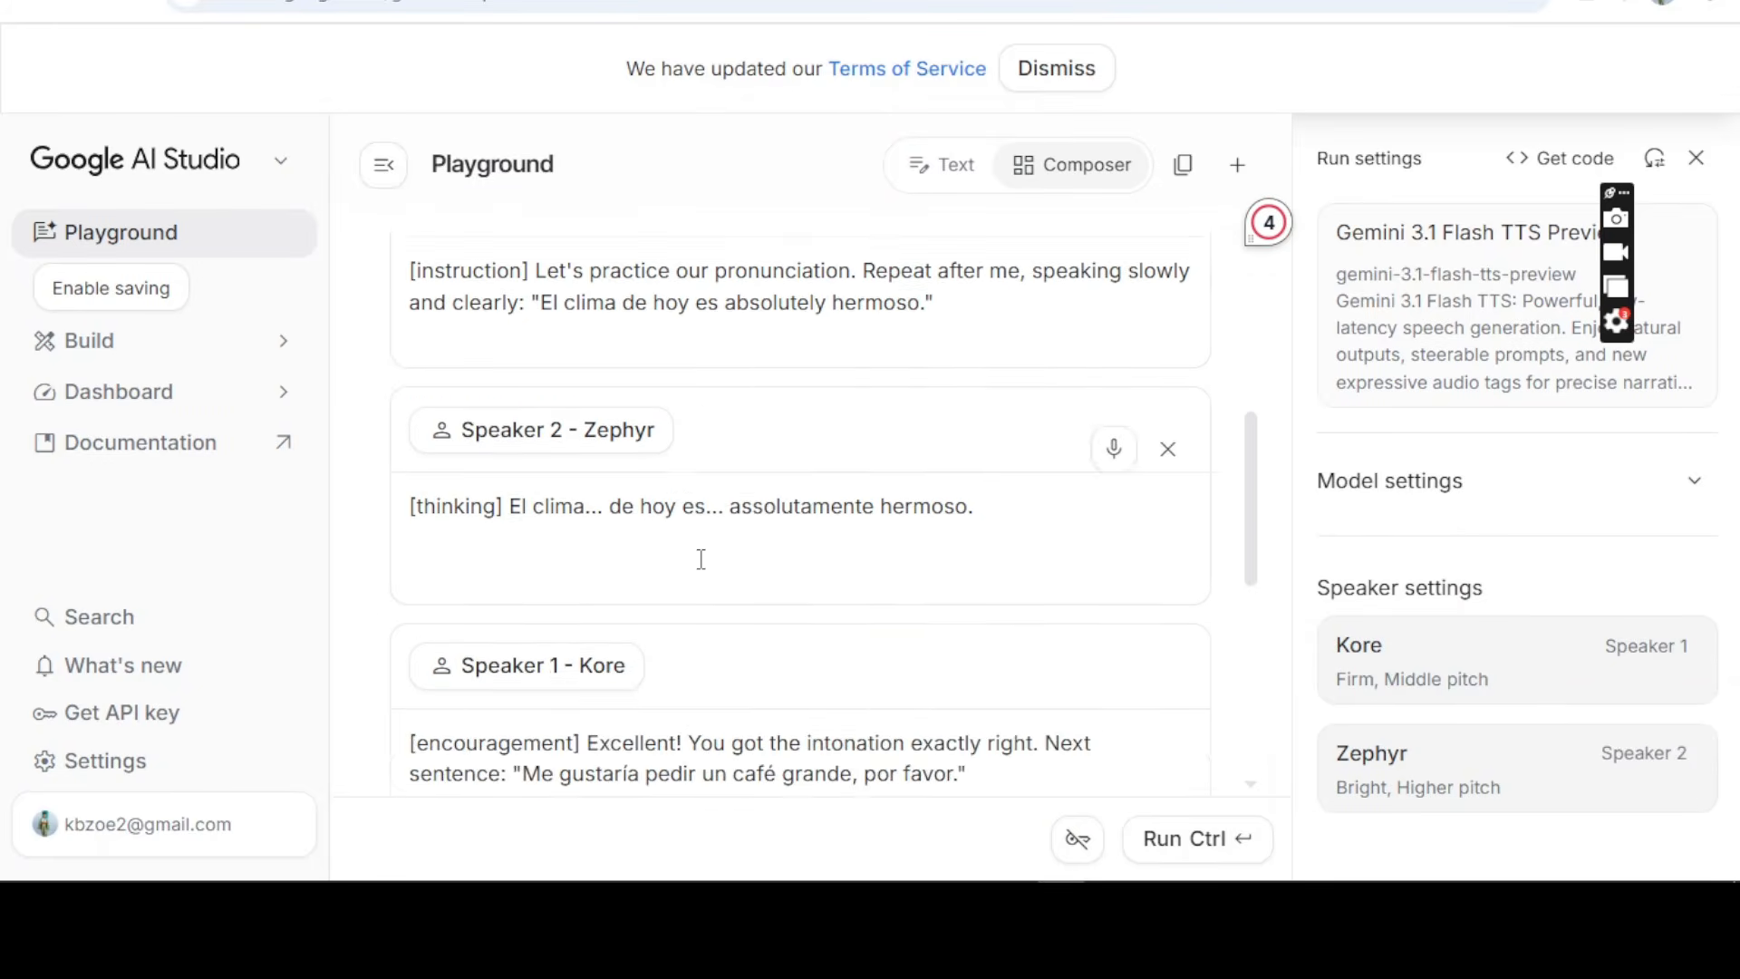
pyautogui.scroll(-2, 750, 536)
pyautogui.scroll(-3, 748, 549)
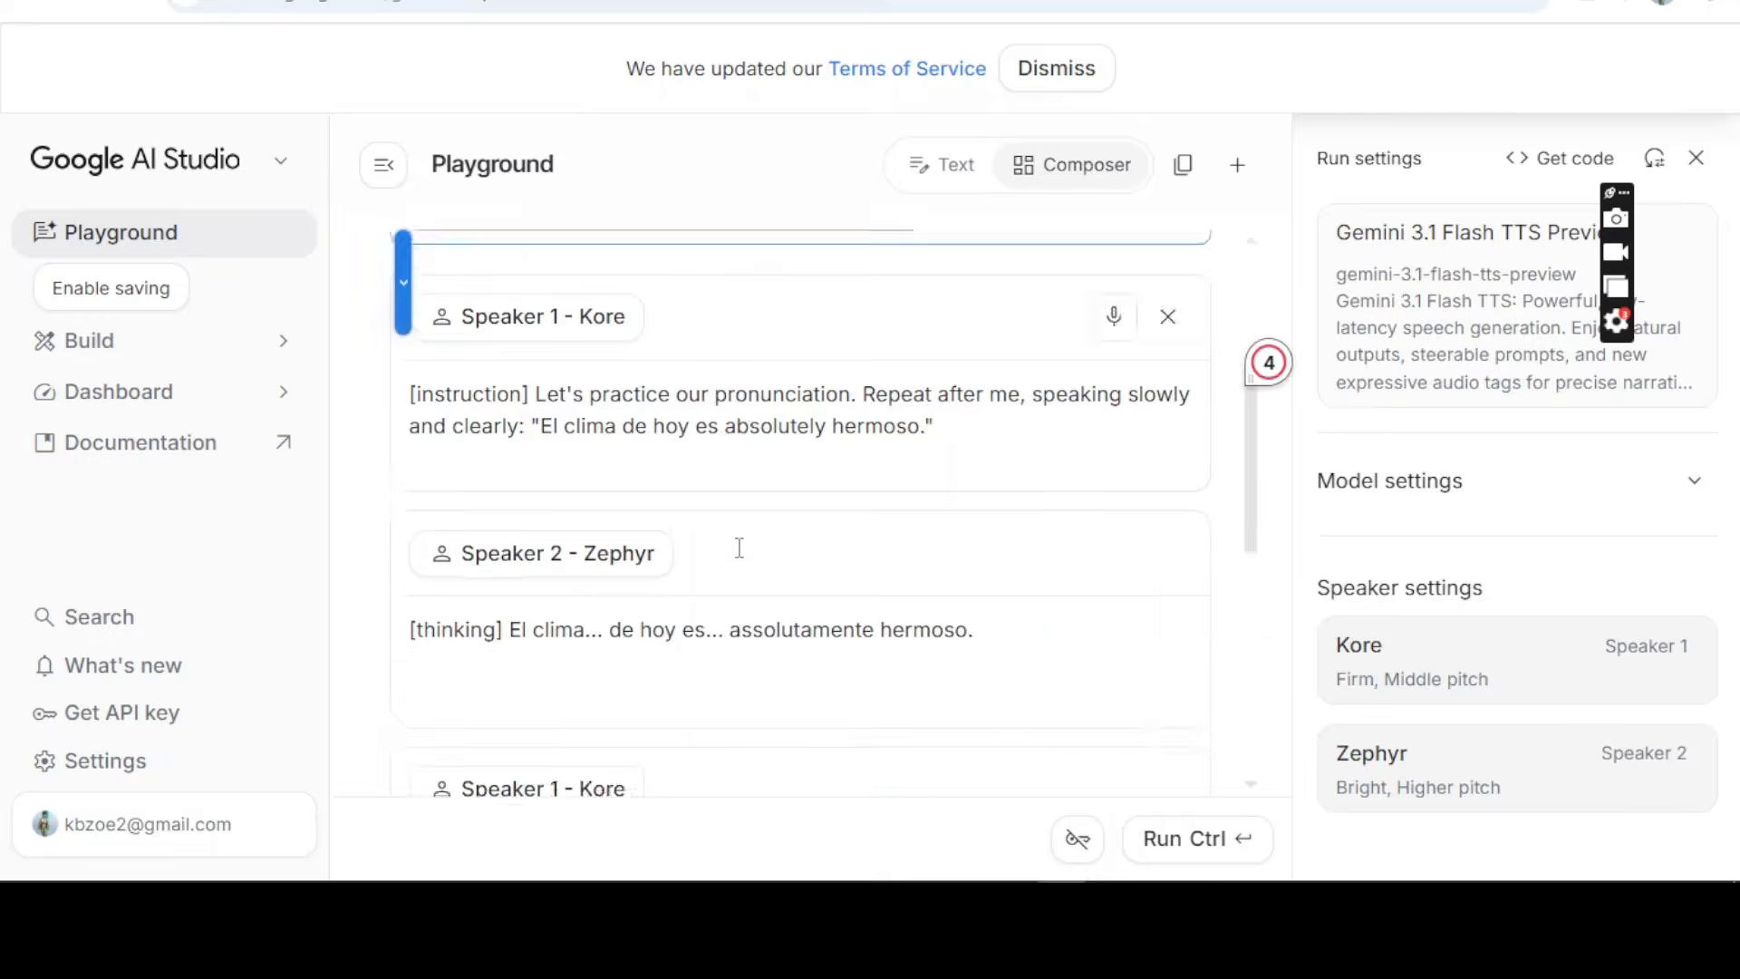
pyautogui.scroll(5, 766, 521)
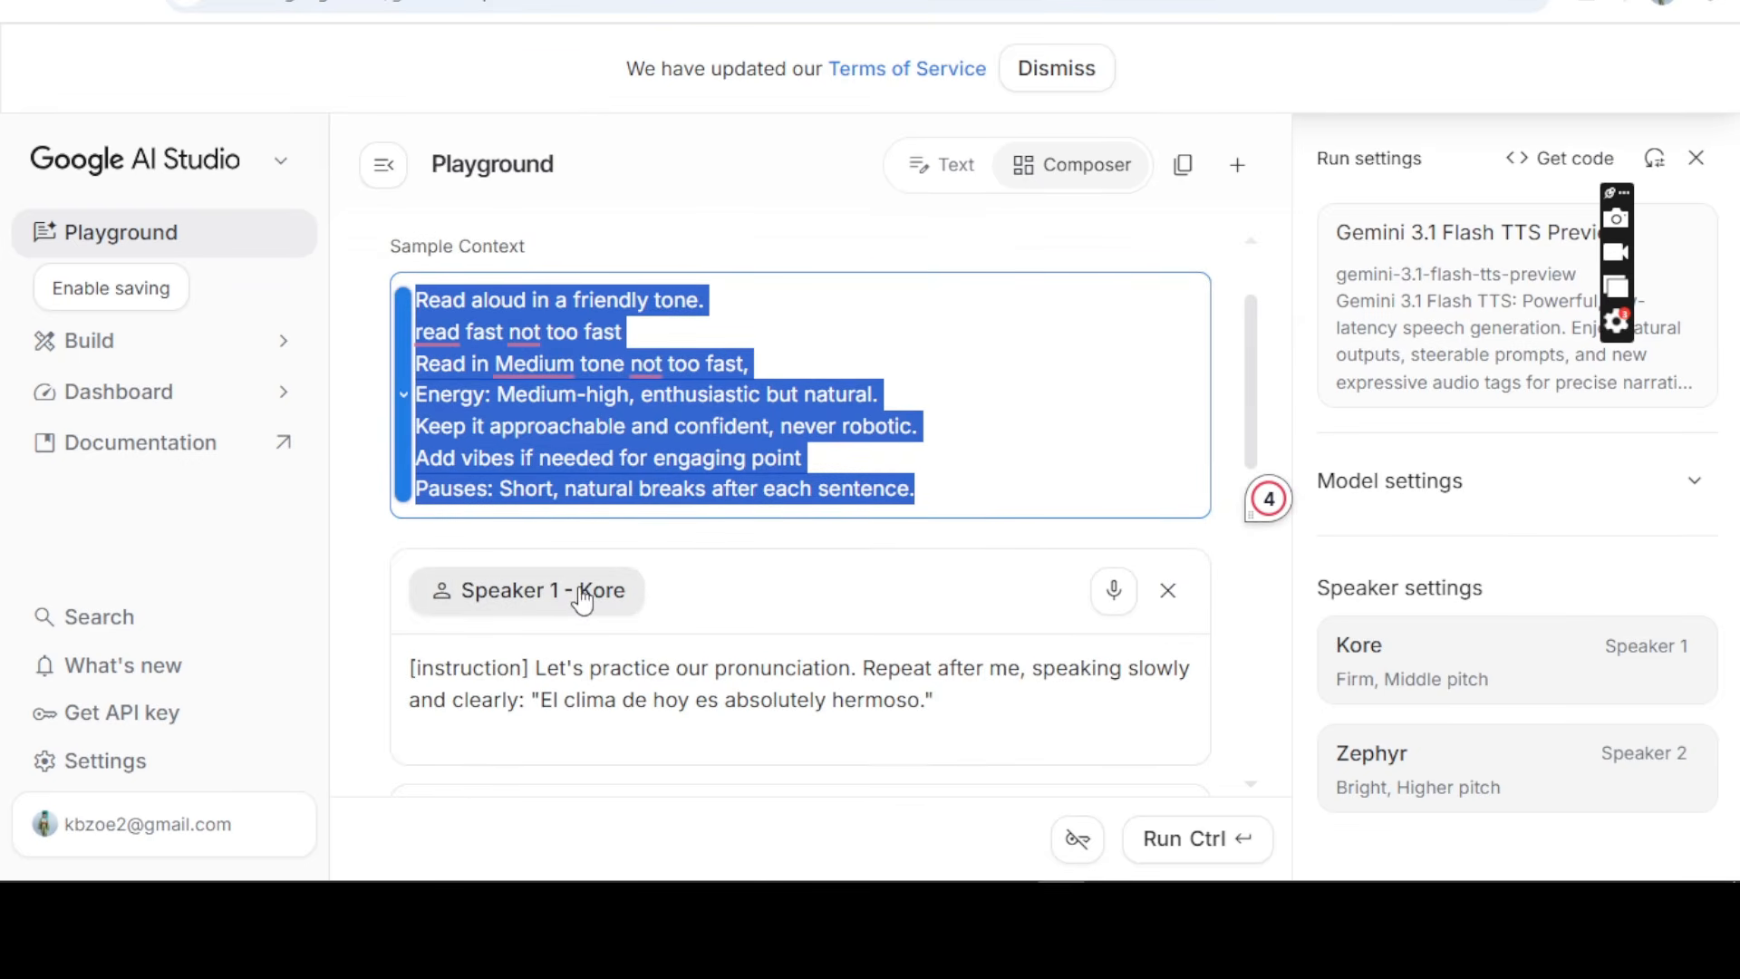
pyautogui.scroll(-3, 1079, 622)
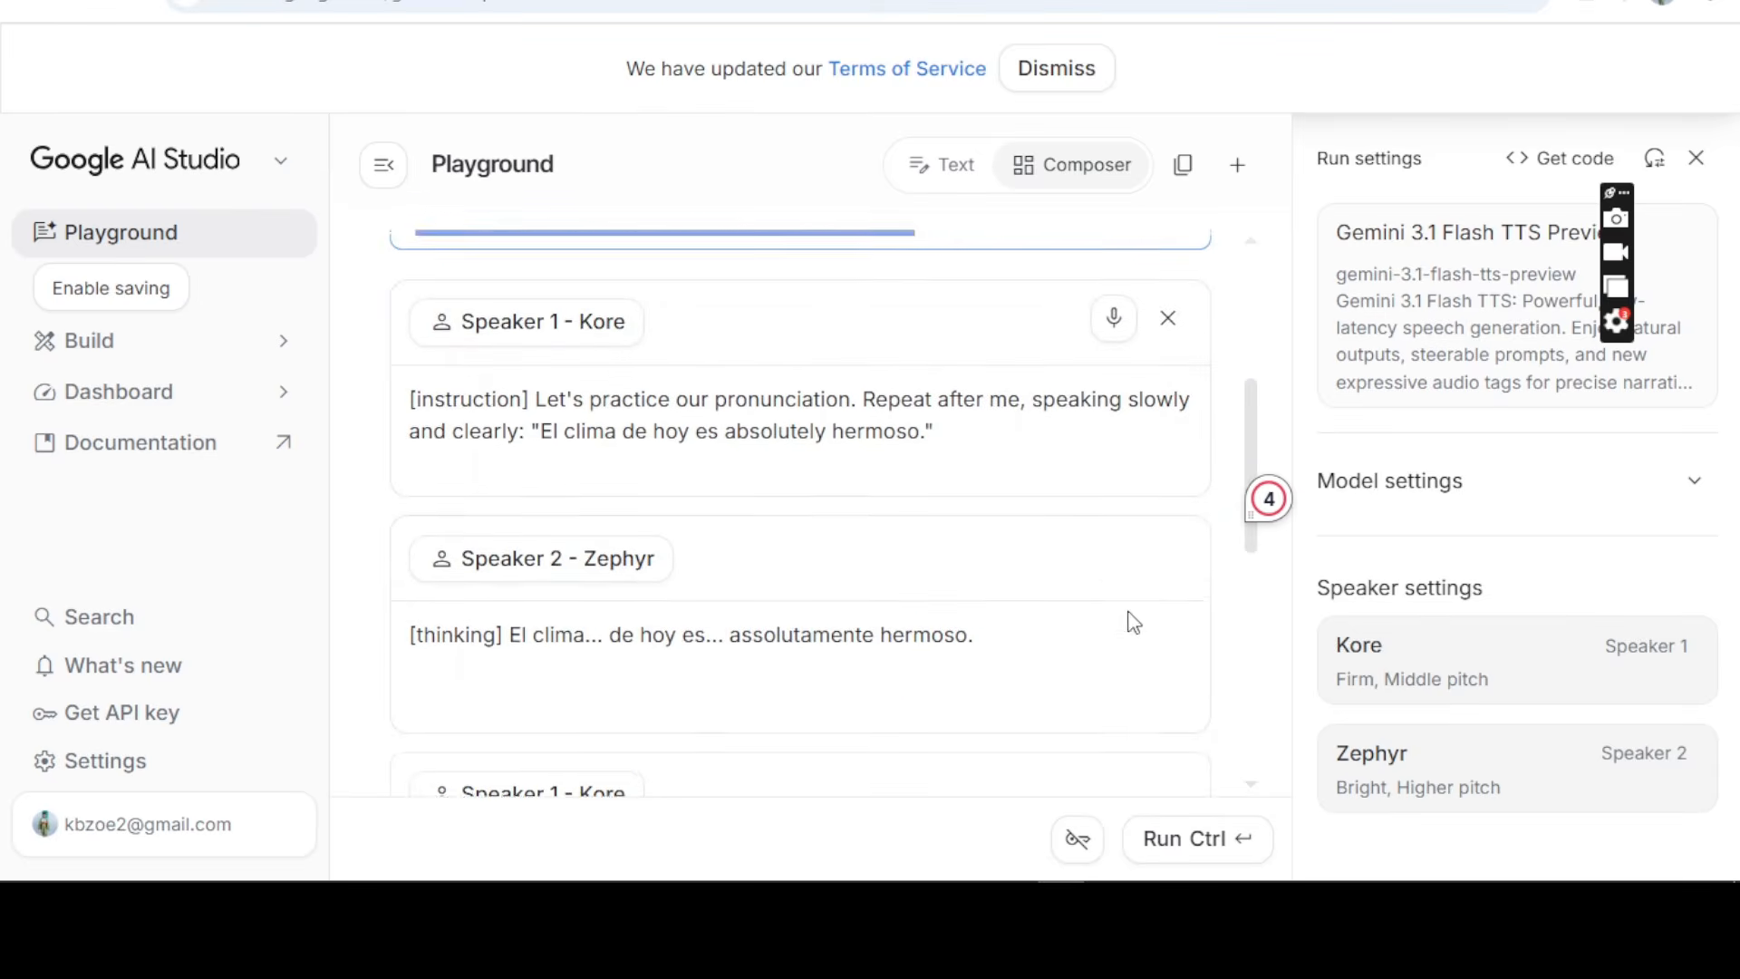
pyautogui.click(1171, 563)
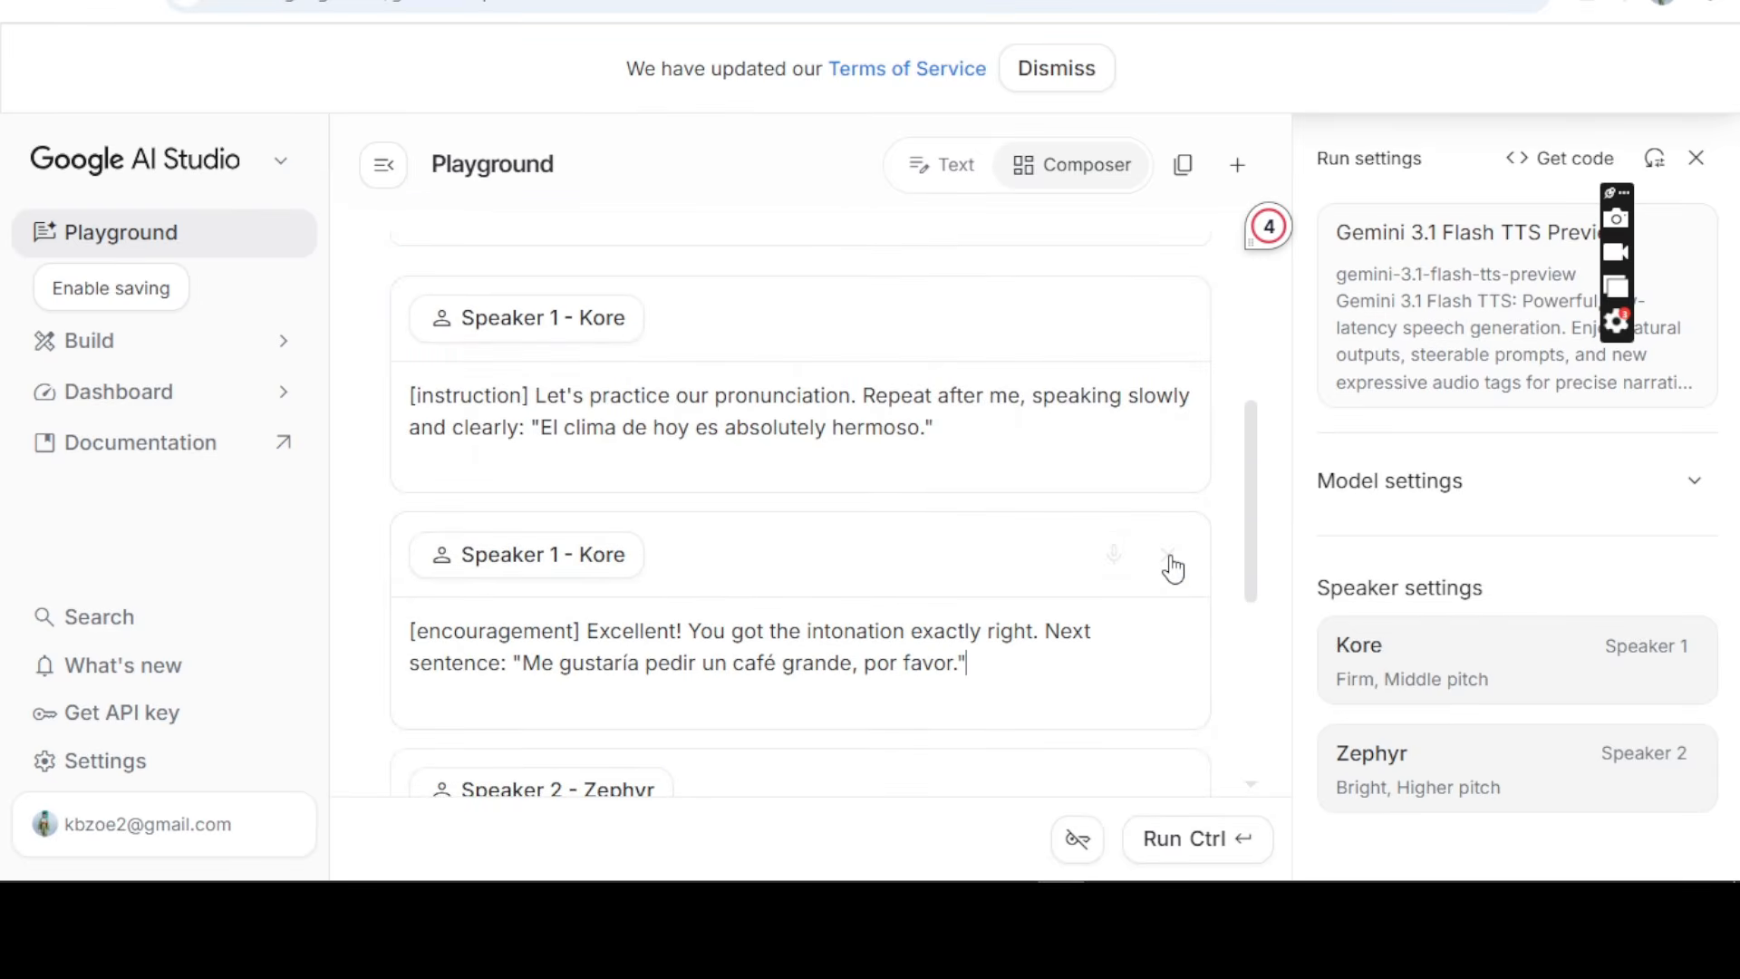
pyautogui.scroll(-2, 1174, 569)
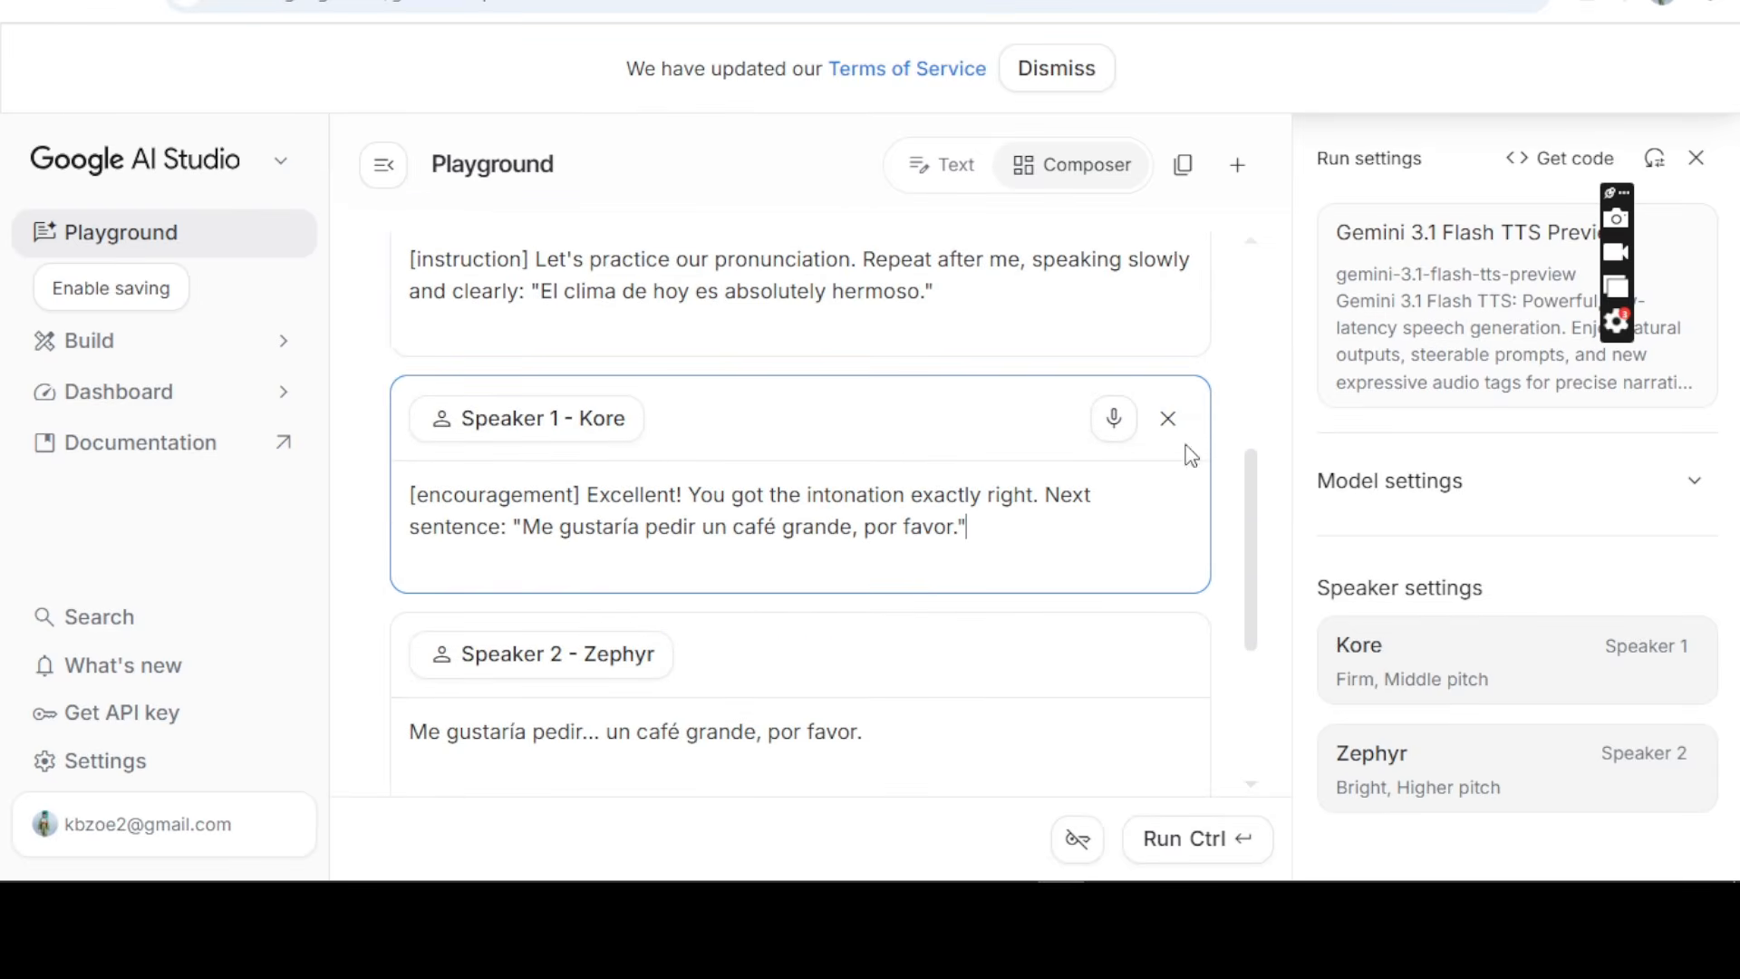
pyautogui.click(1169, 421)
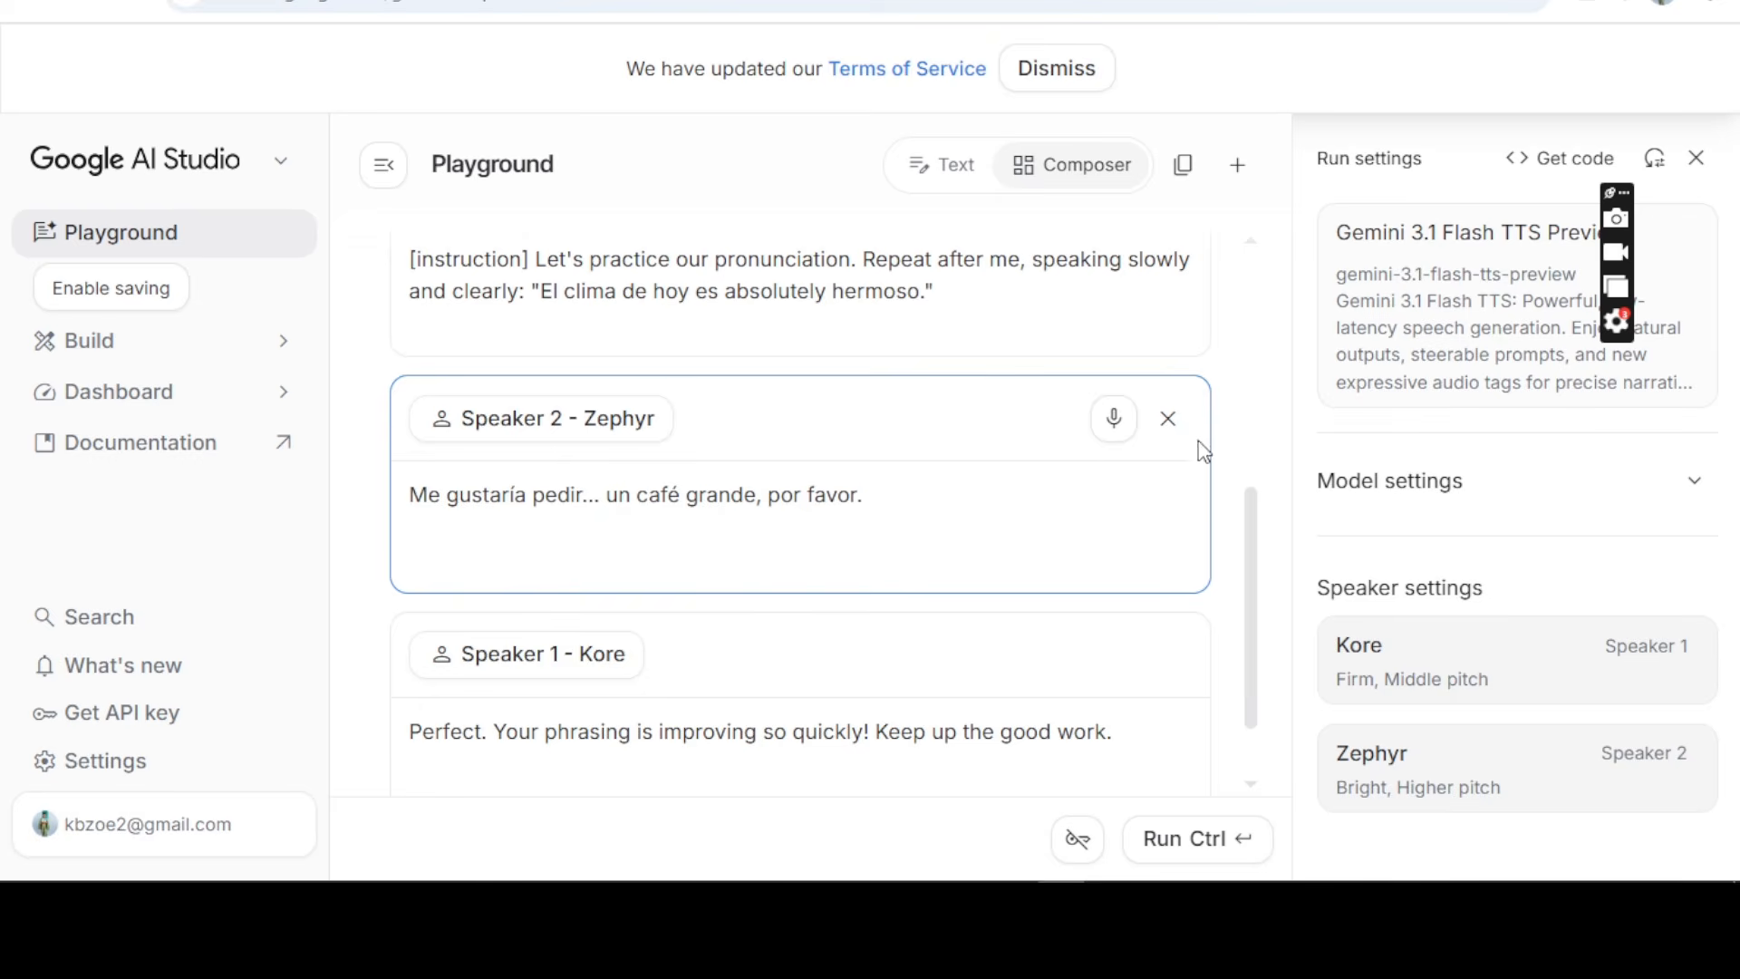
pyautogui.click(1168, 418)
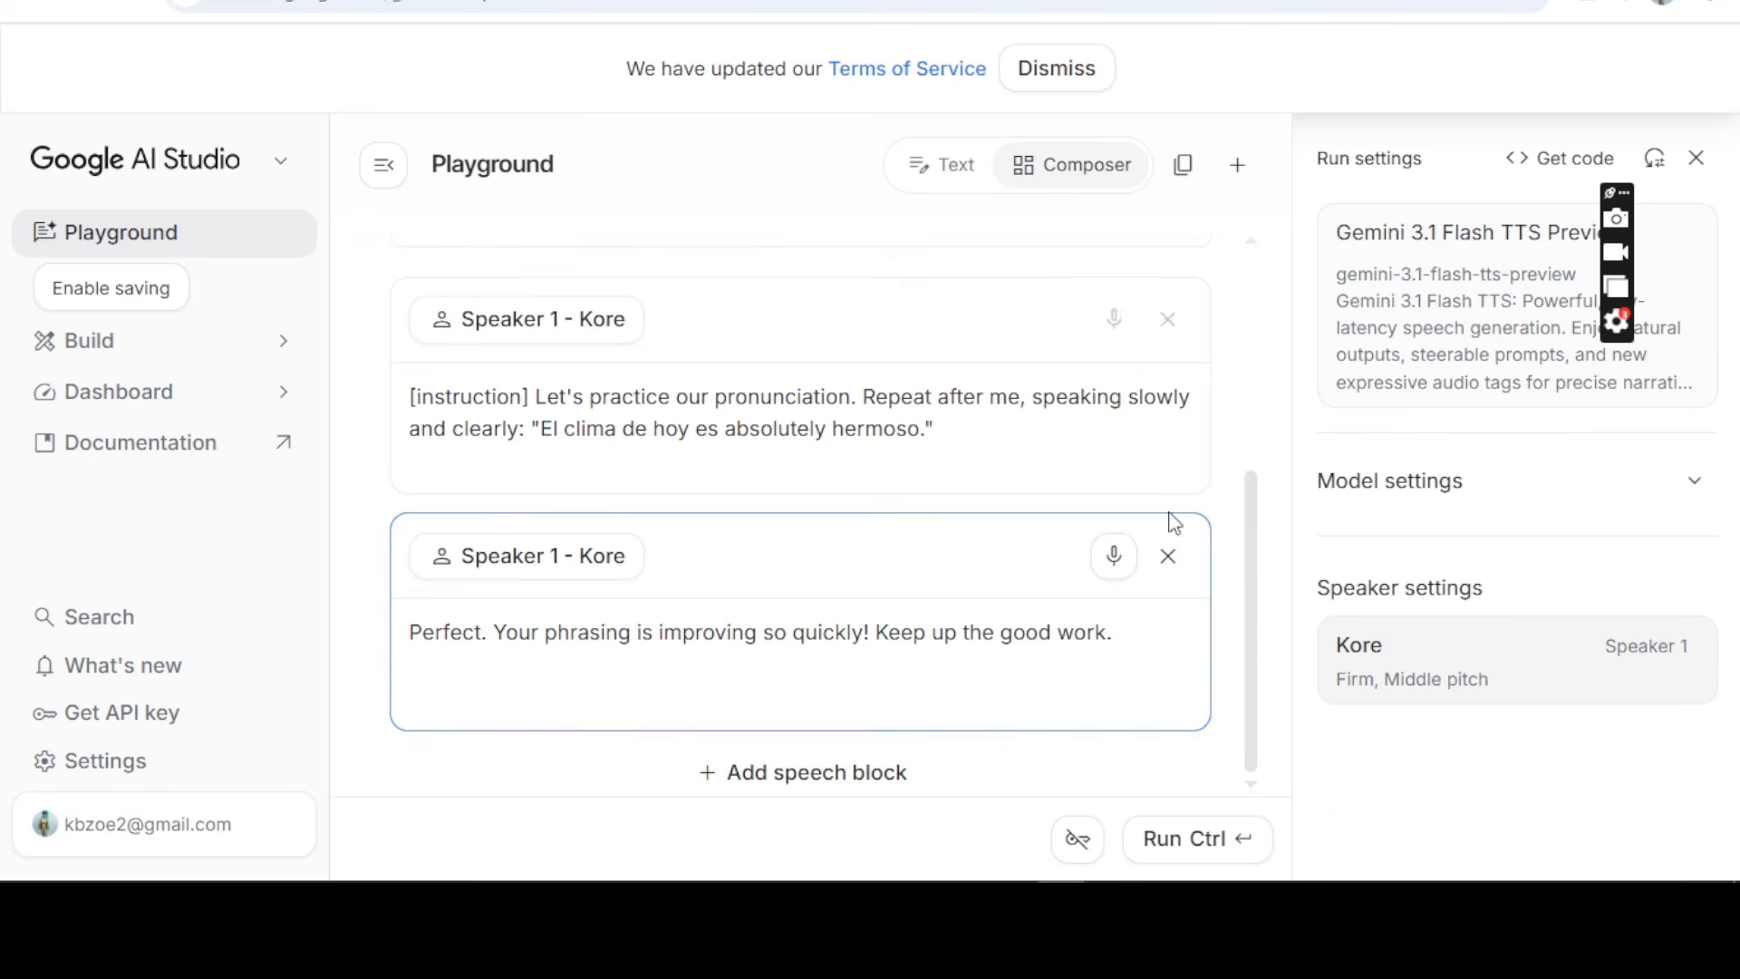
pyautogui.click(1169, 556)
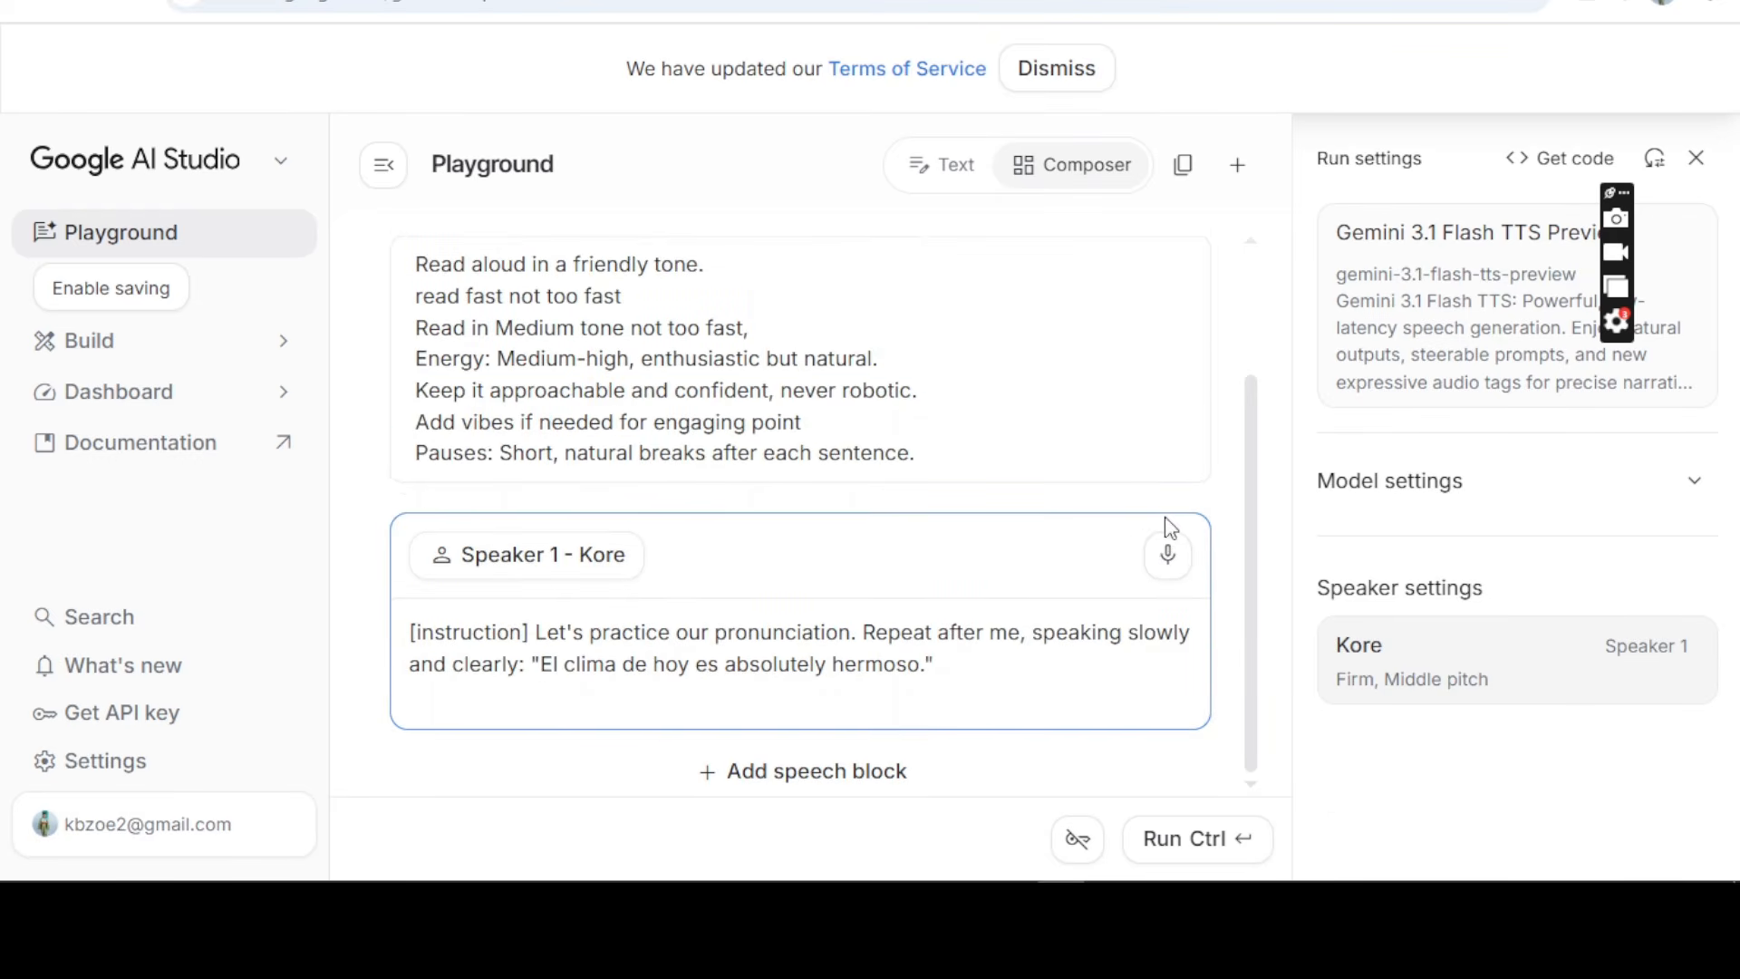
# Open the settings of Speaker 1 and examine the available voices with their style and pitch labels
pyautogui.scroll(2, 971, 541)
pyautogui.scroll(-2, 892, 547)
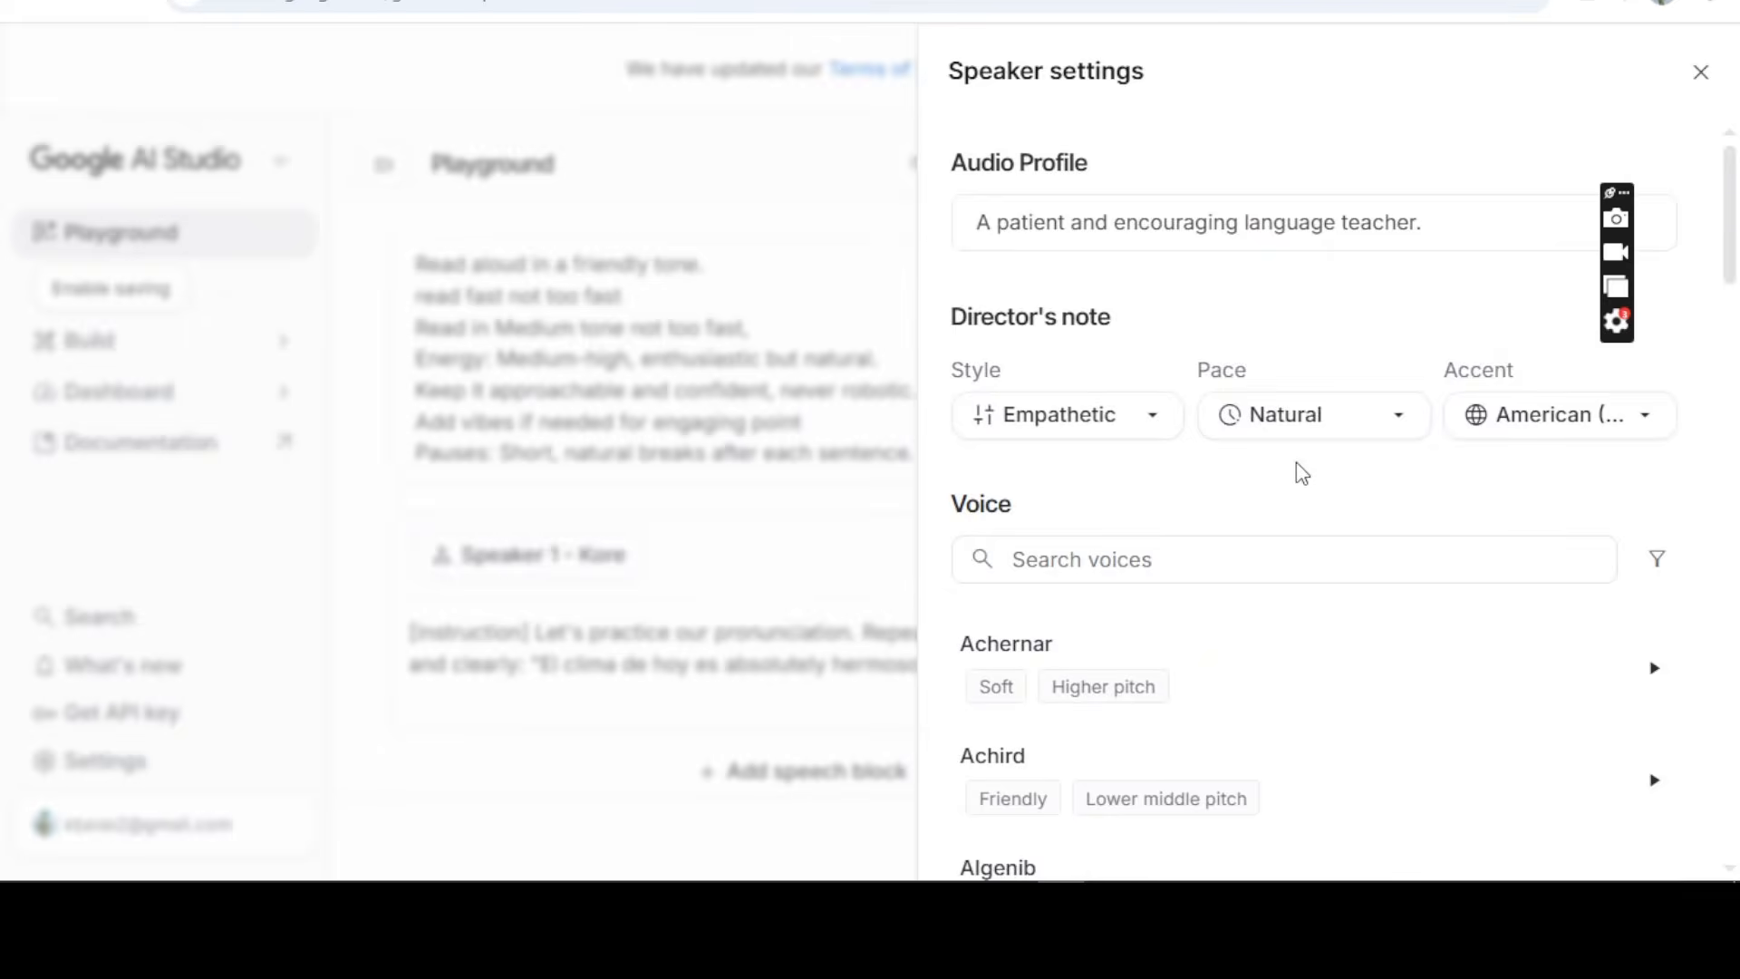
pyautogui.scroll(-7, 1310, 467)
pyautogui.scroll(-2, 1357, 471)
pyautogui.scroll(8, 1357, 471)
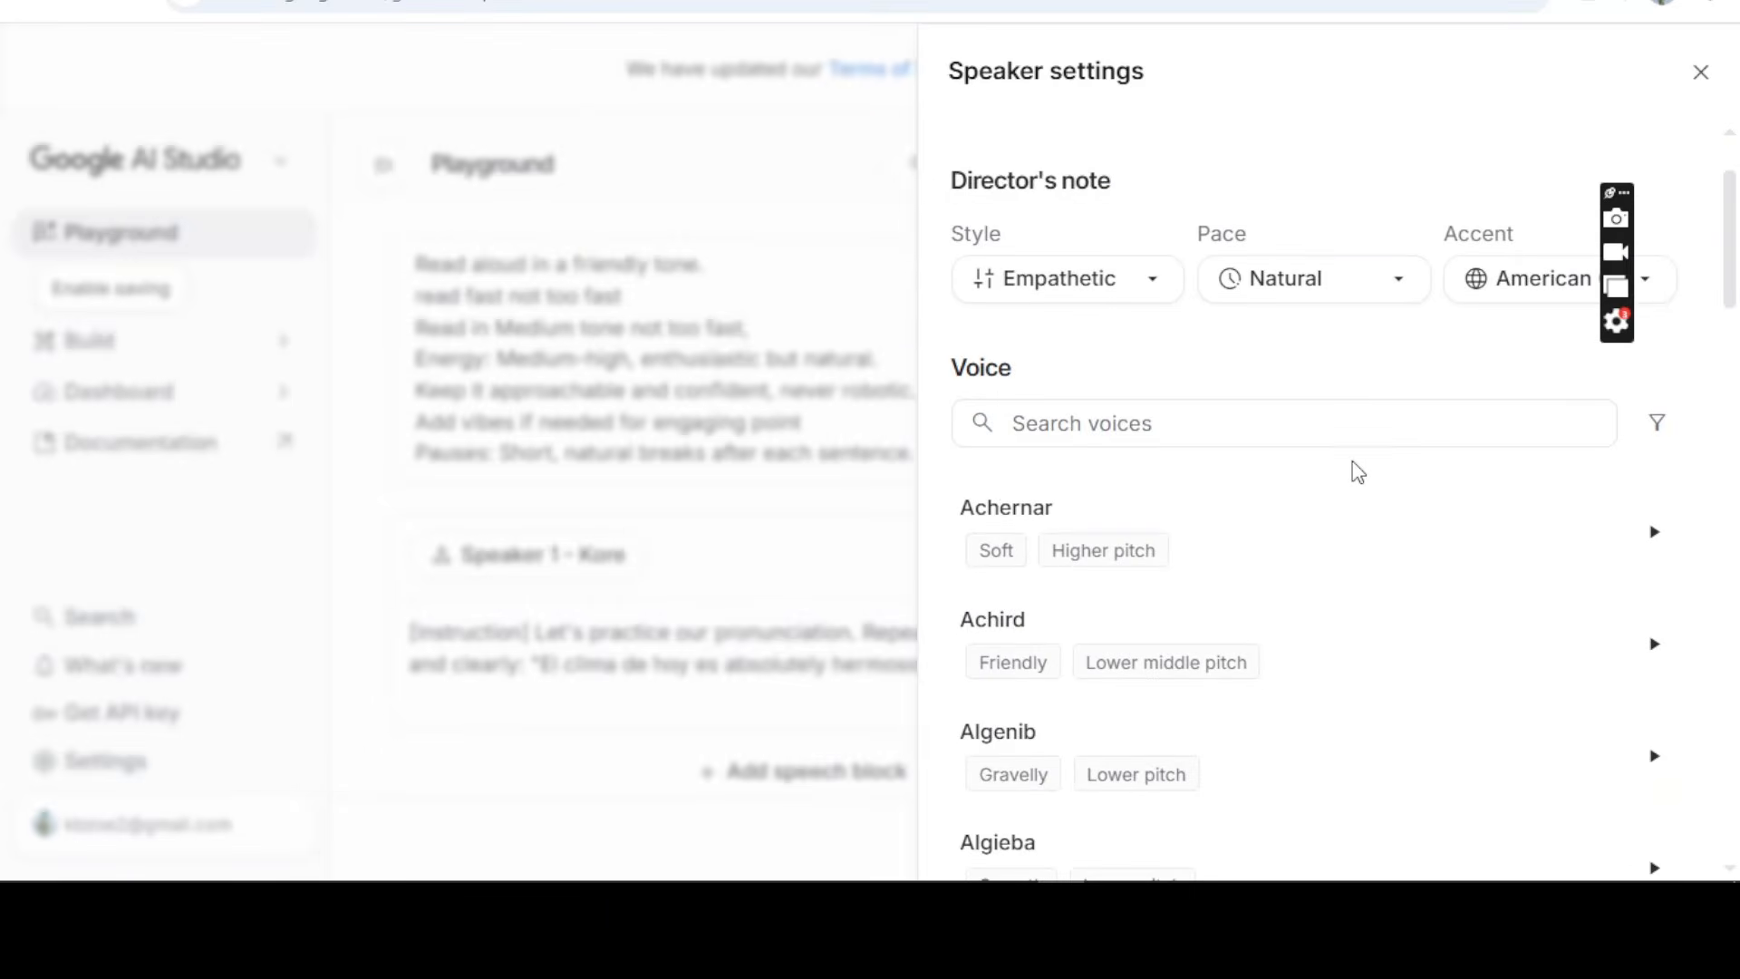
pyautogui.scroll(-7, 1357, 471)
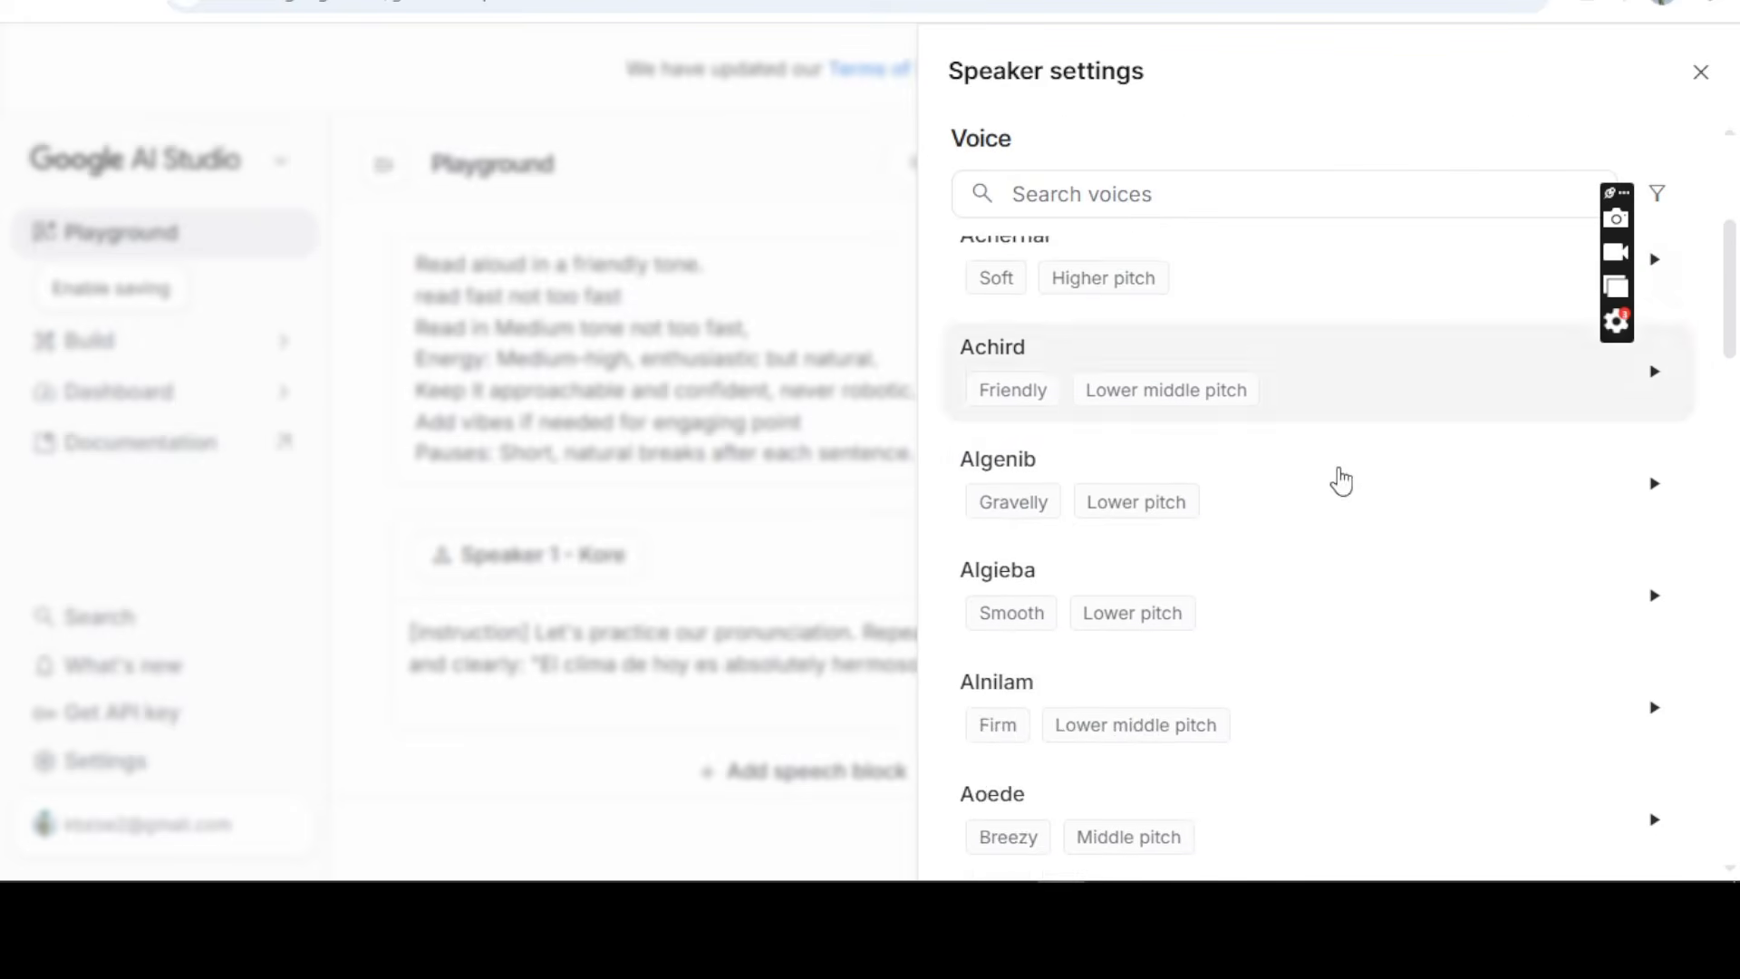
pyautogui.scroll(-8, 1344, 484)
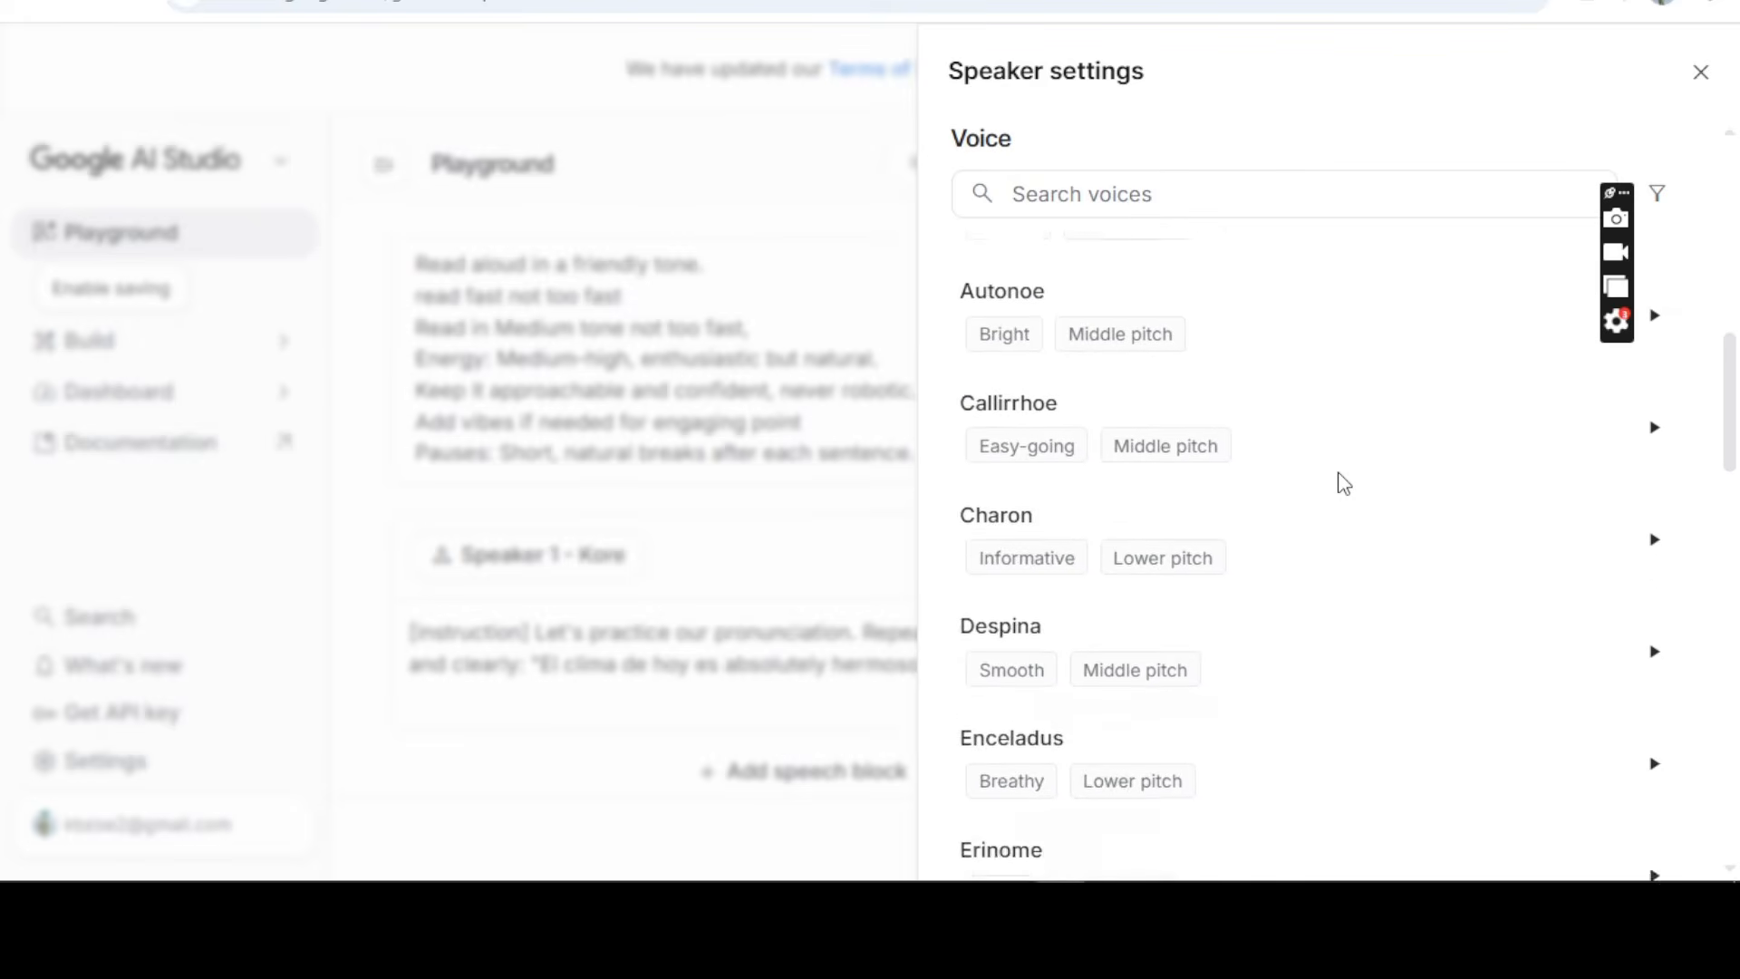
pyautogui.scroll(-6, 1390, 443)
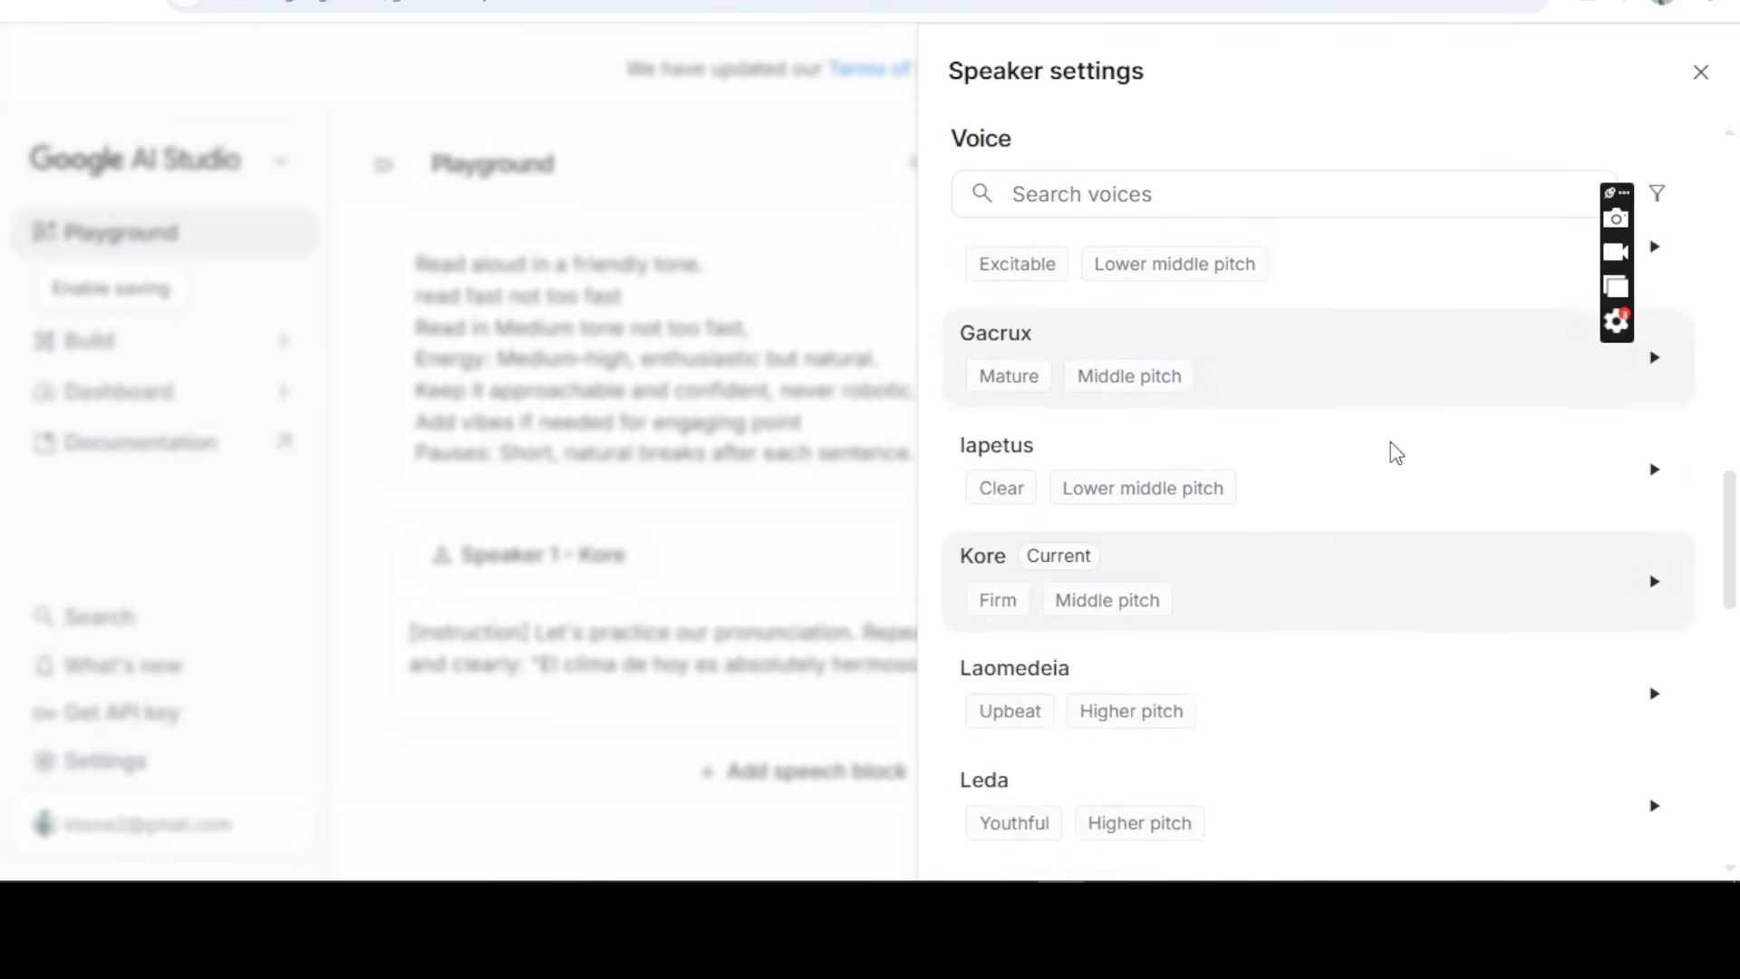
pyautogui.scroll(-3, 1393, 458)
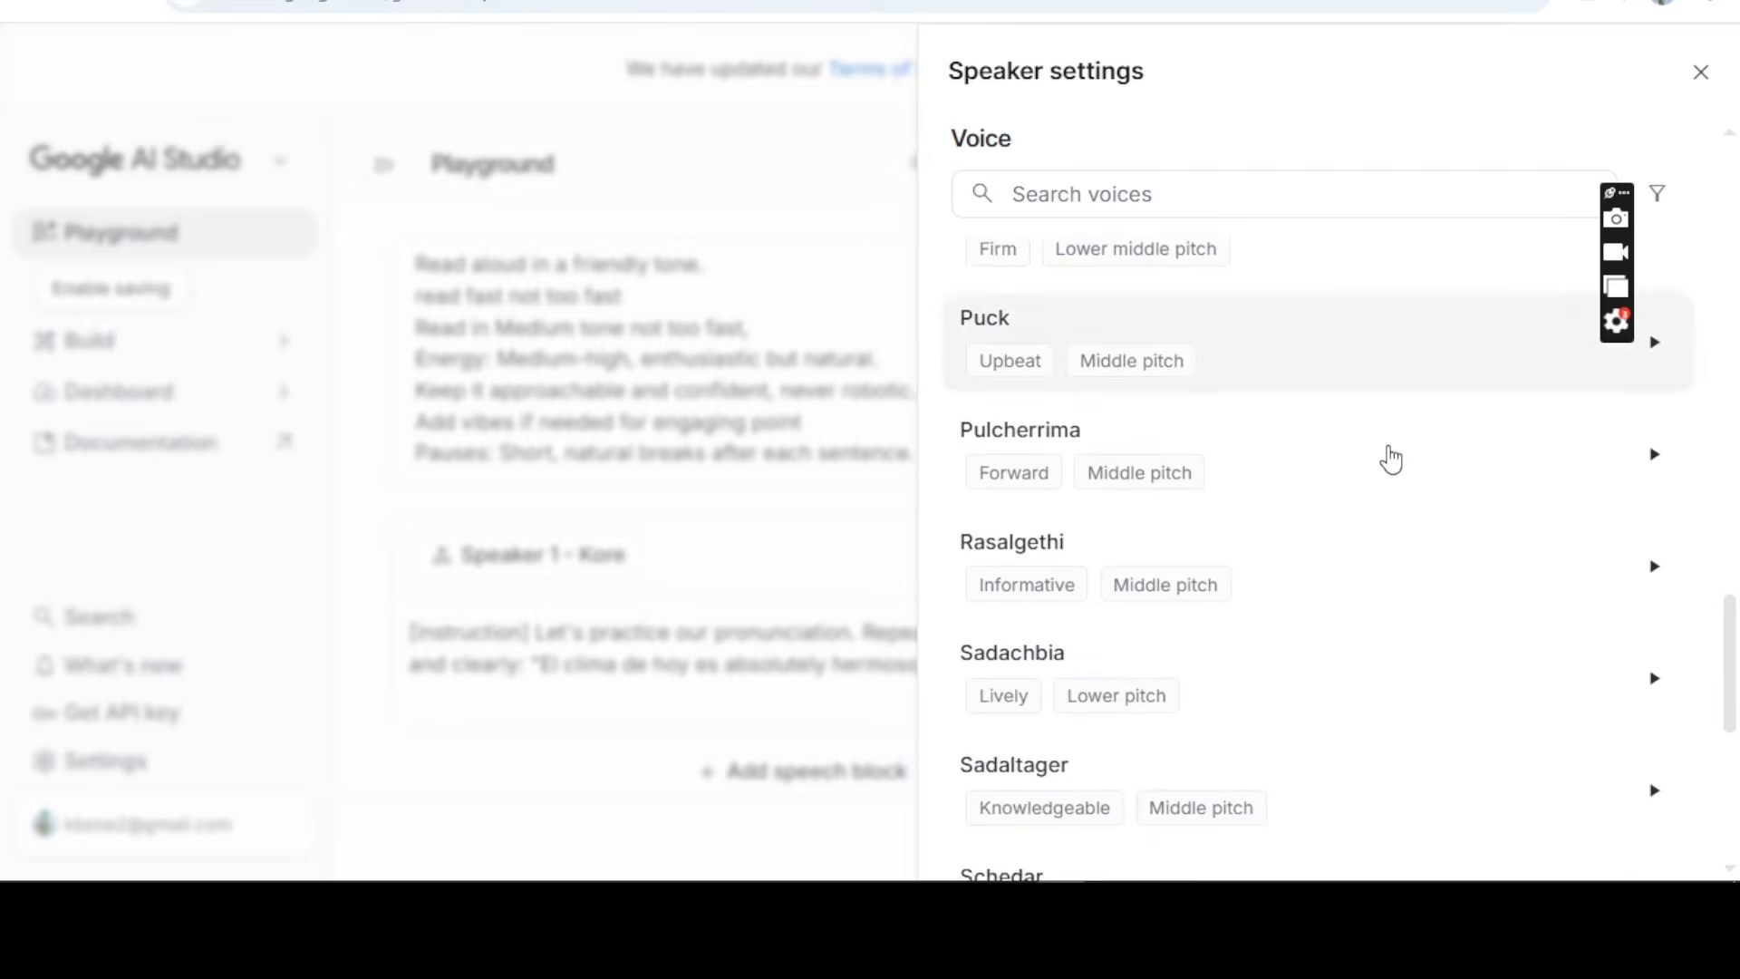
pyautogui.scroll(-5, 1391, 460)
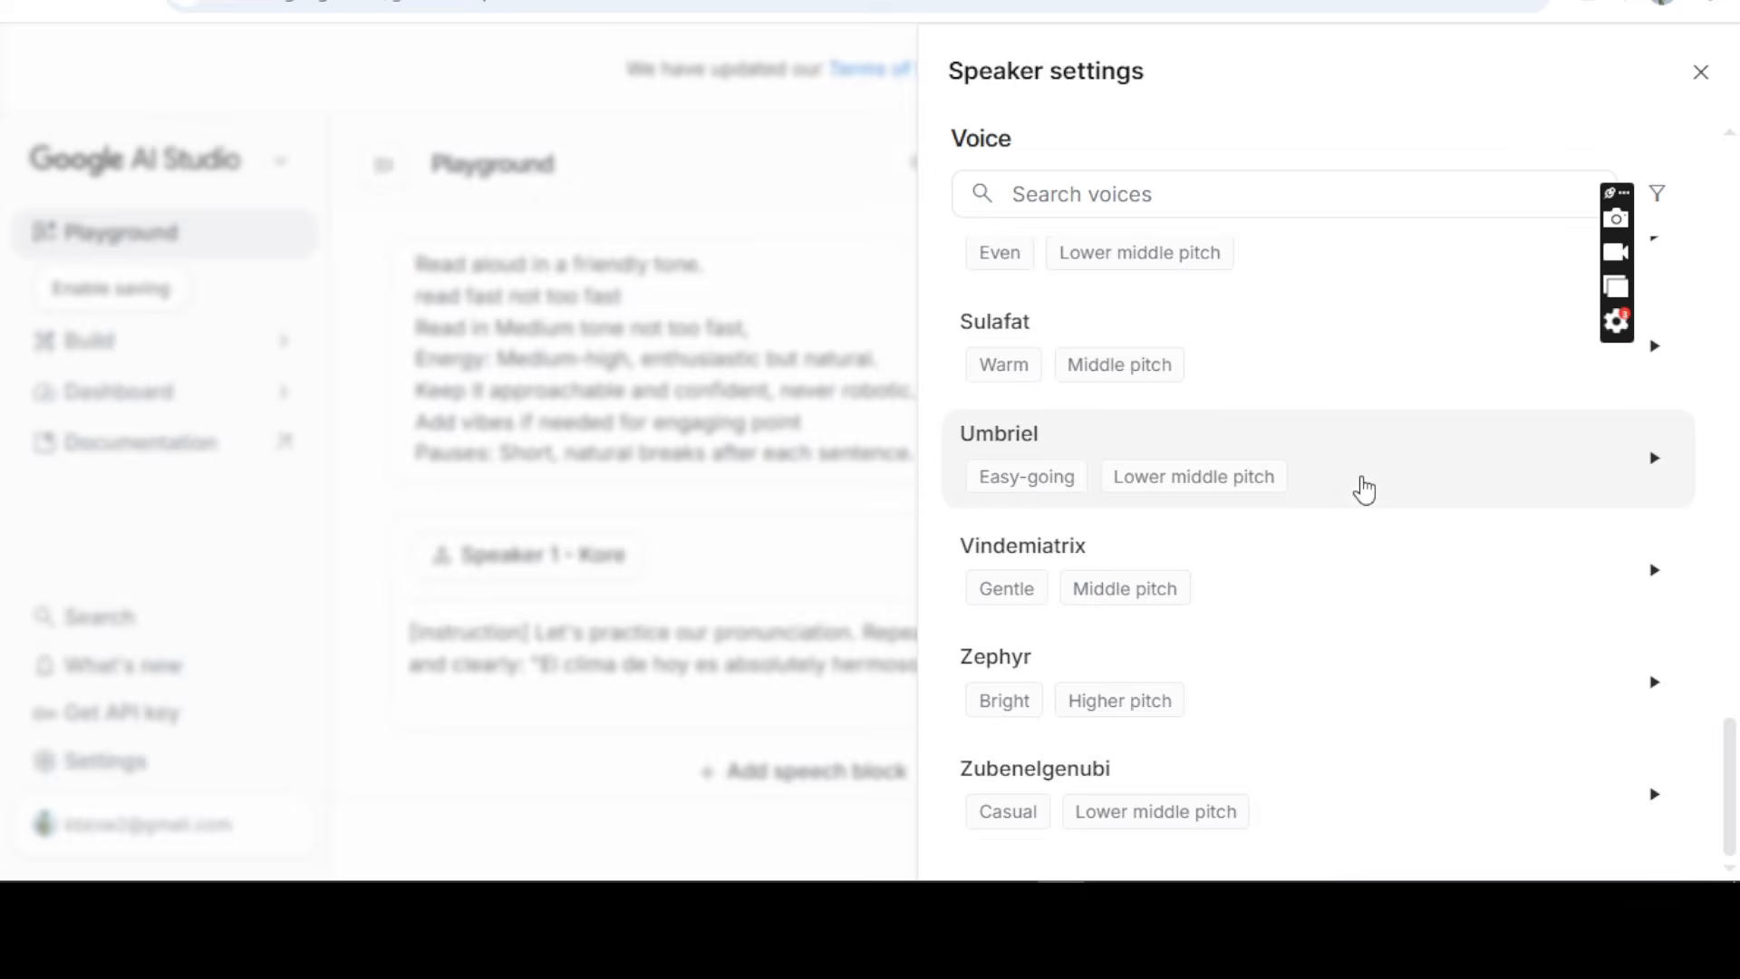
pyautogui.scroll(2, 1363, 490)
pyautogui.scroll(2, 1364, 489)
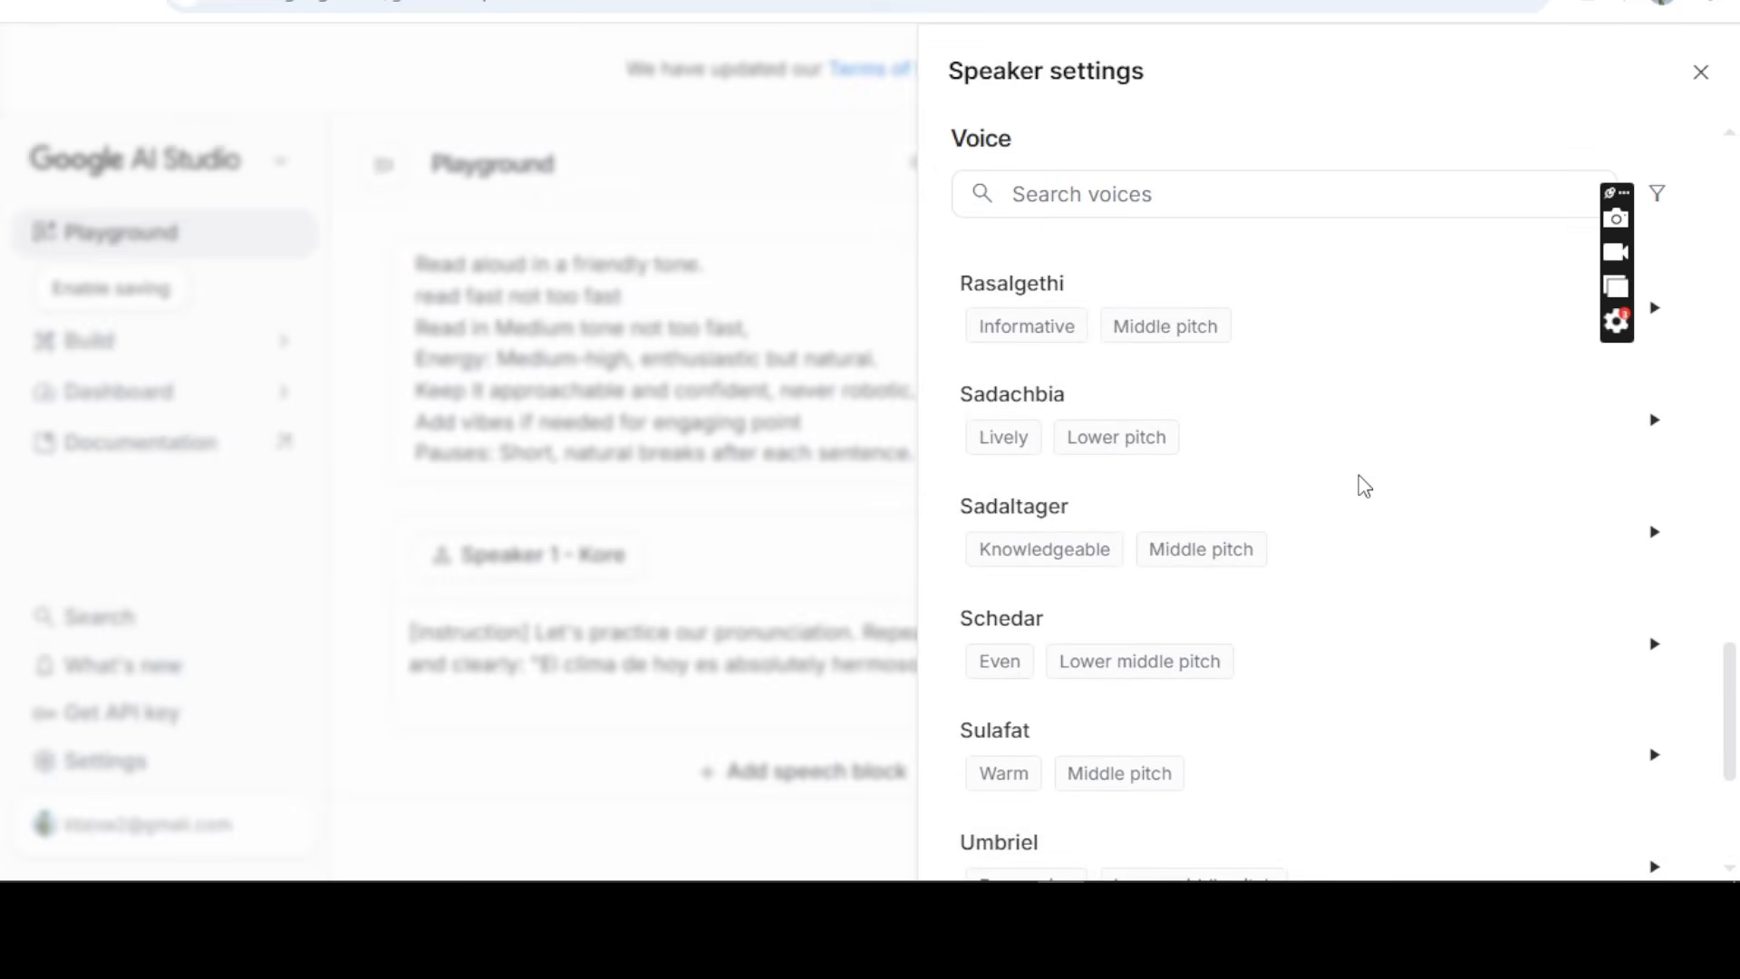
pyautogui.scroll(4, 1364, 487)
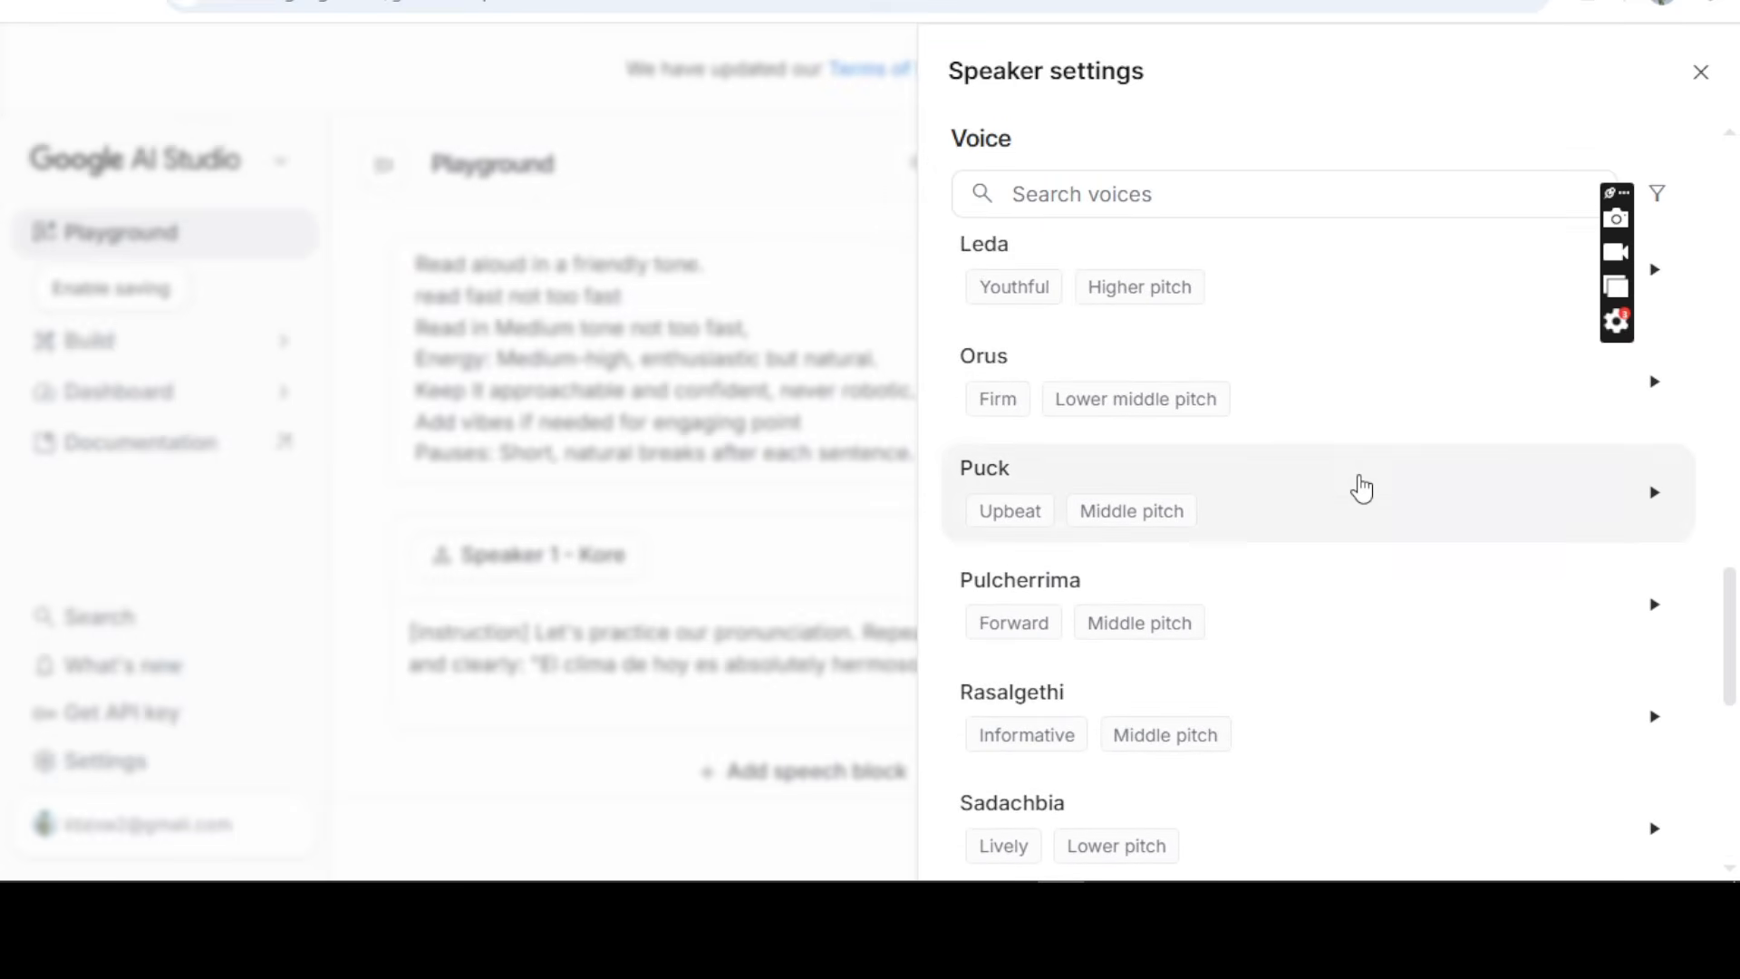
# Preview the Sadaltager voice, assign it to Speaker 1 and close the speaker settings
pyautogui.scroll(3, 1362, 489)
pyautogui.scroll(-9, 1351, 544)
pyautogui.scroll(1, 1151, 372)
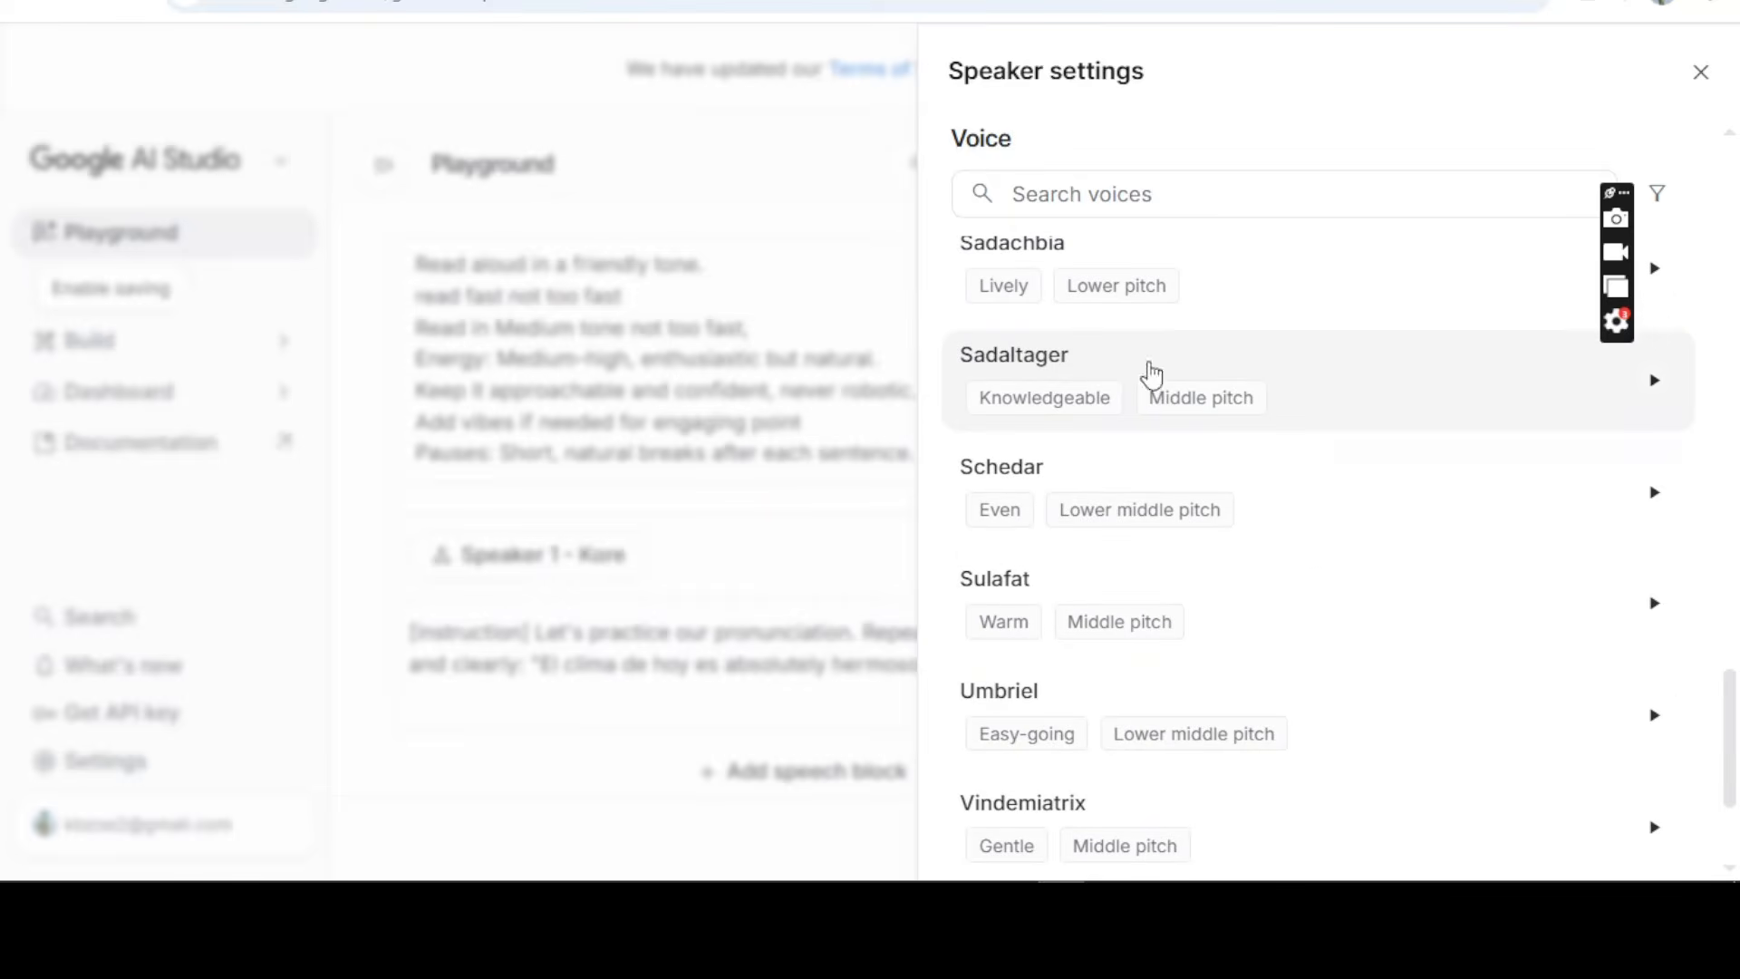
pyautogui.click(1654, 380)
pyautogui.click(1658, 381)
pyautogui.click(1093, 414)
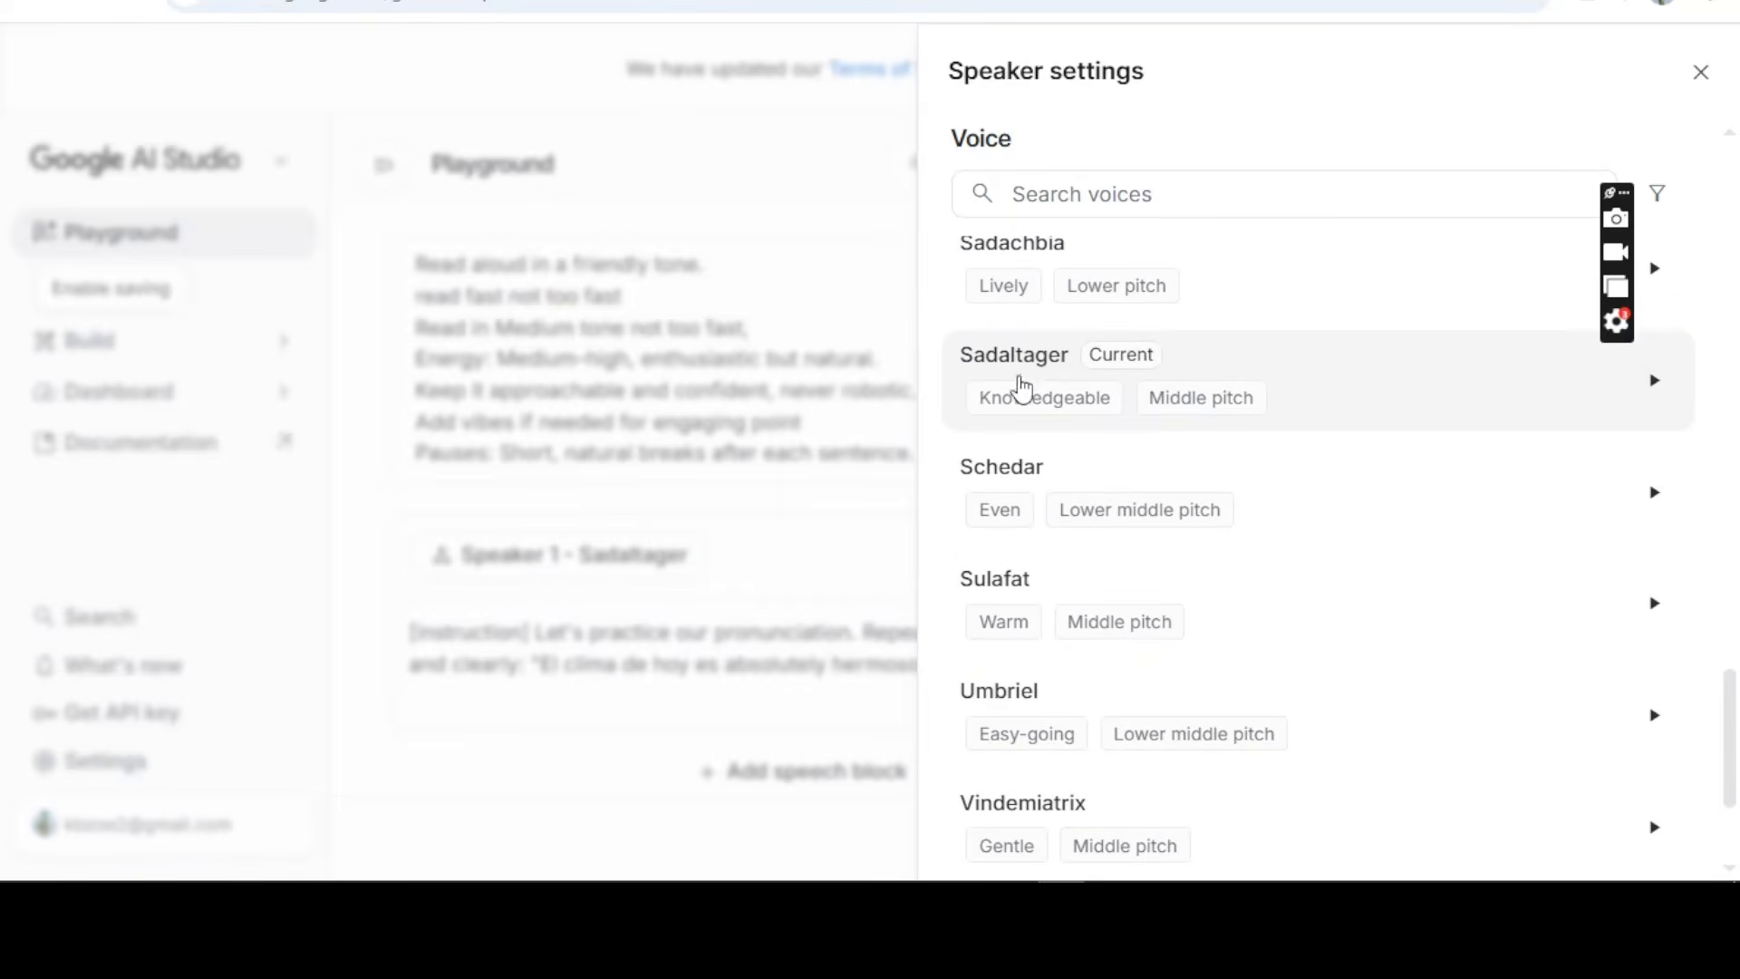
pyautogui.click(1701, 75)
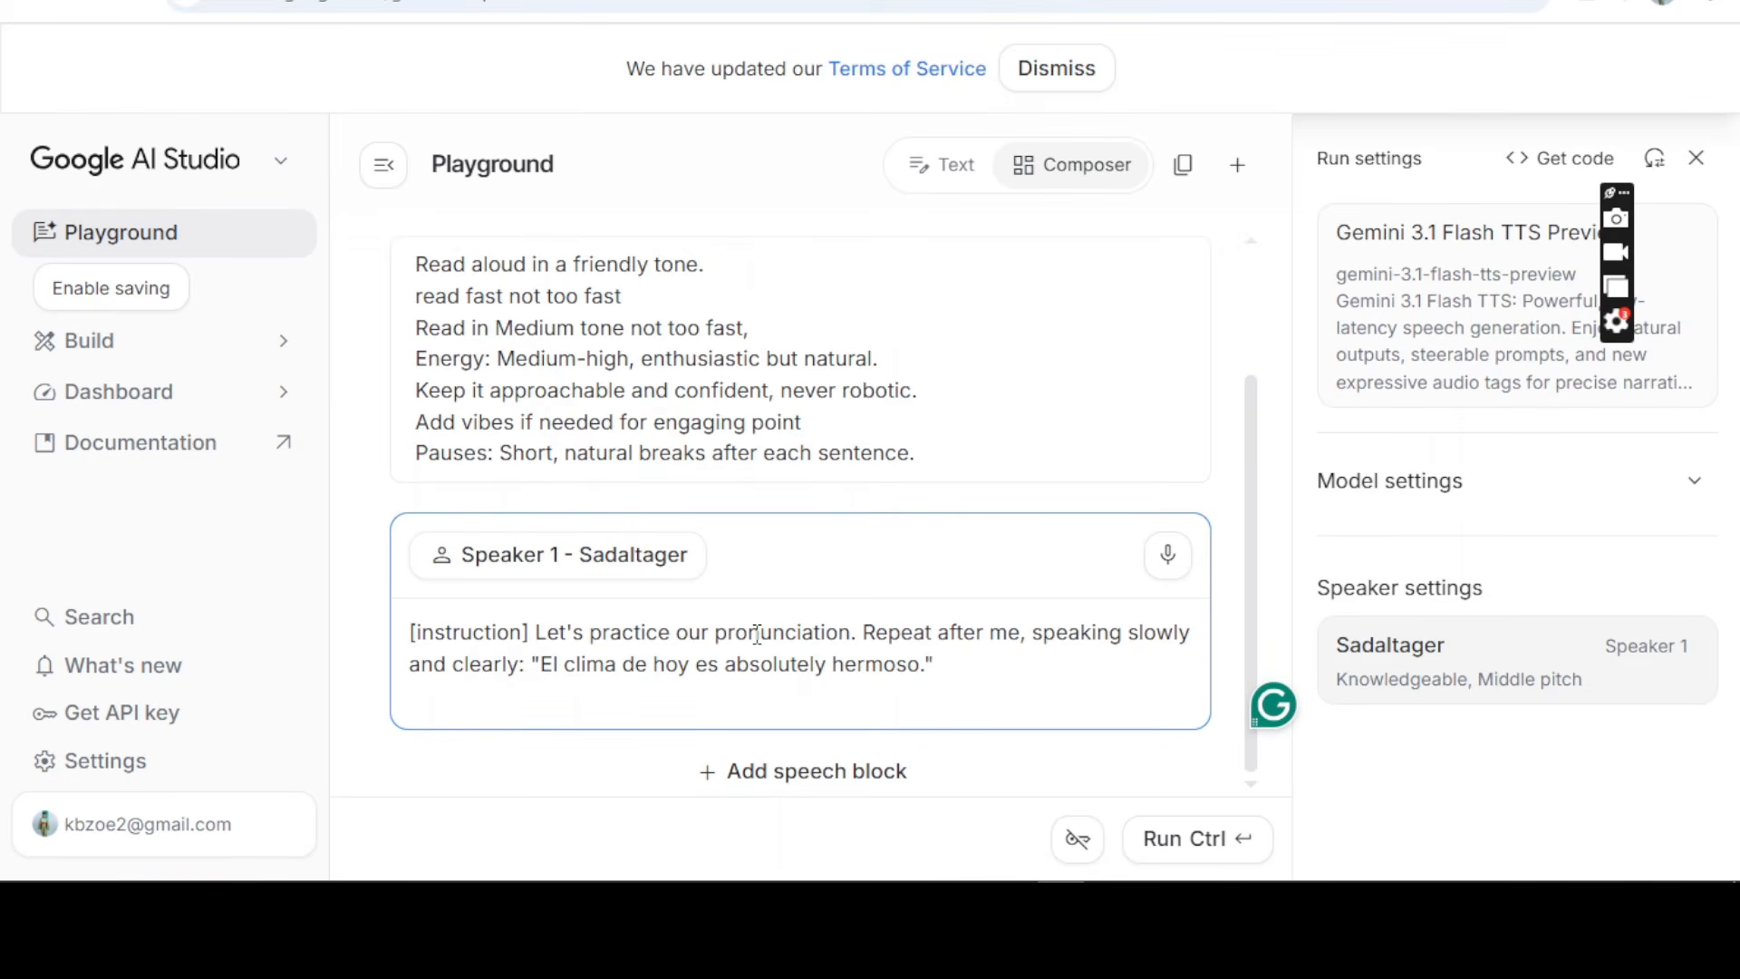
# Replace the Speaker 1 speech text with "Good morning youtubers, start uploading today, no one is oming to save you"
pyautogui.hotkey('ctrl', 'a')
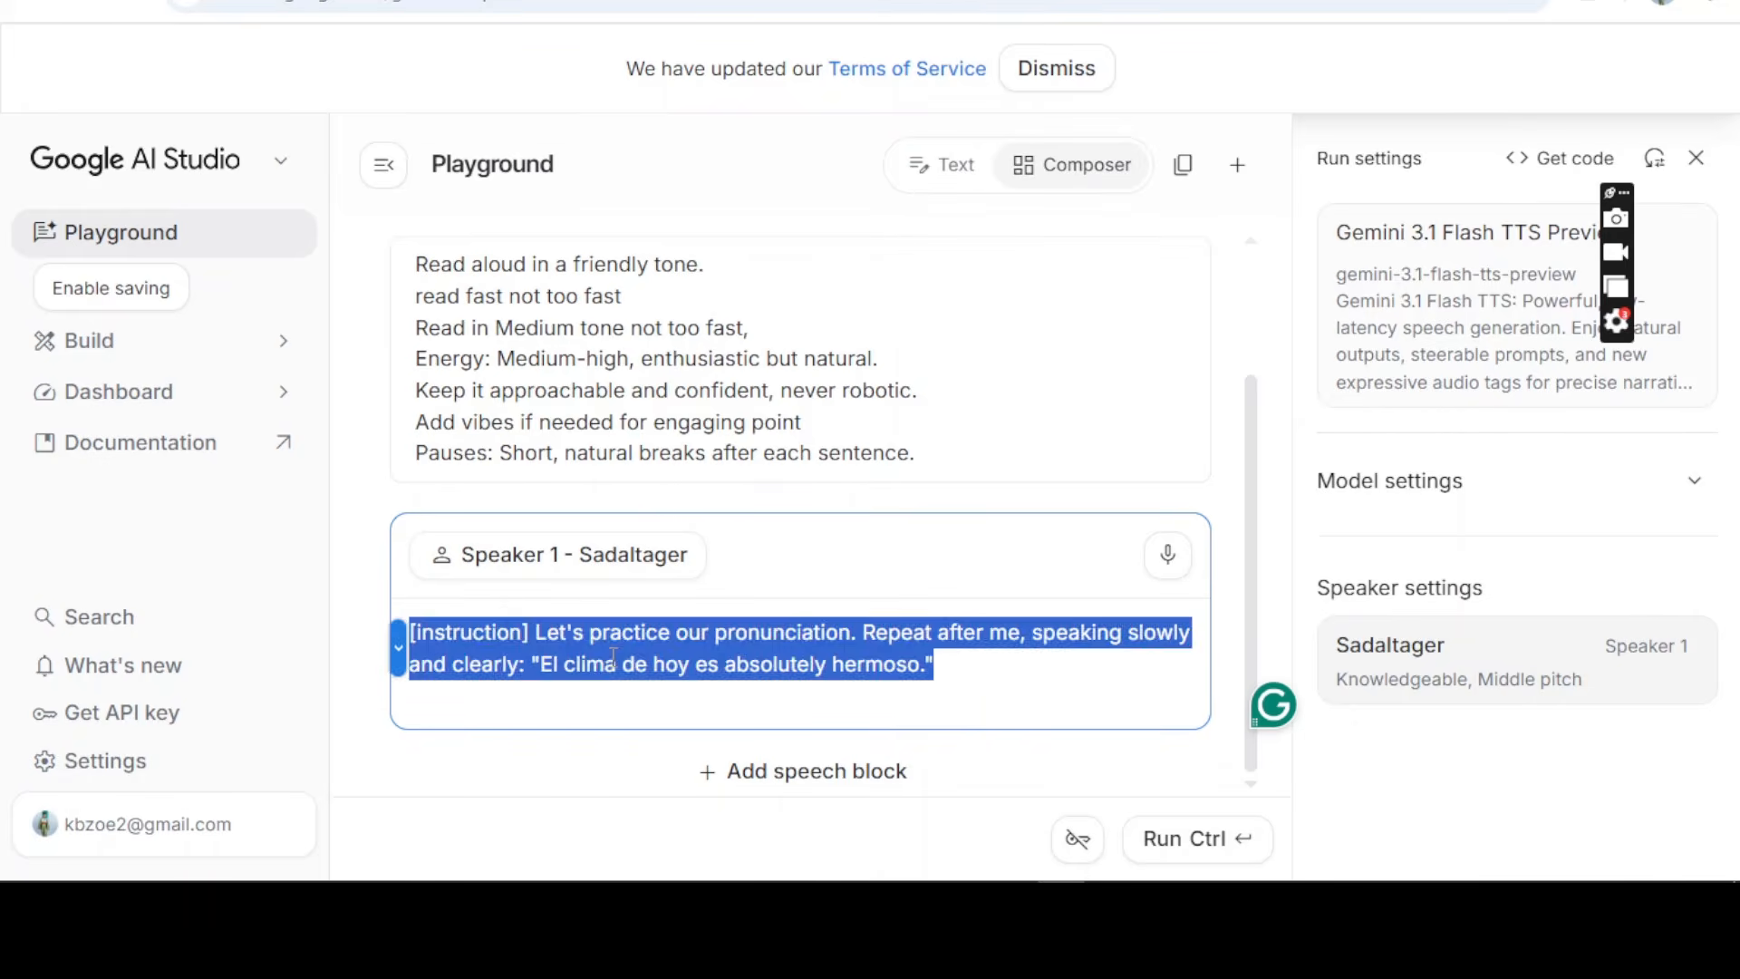
pyautogui.write('Good morn')
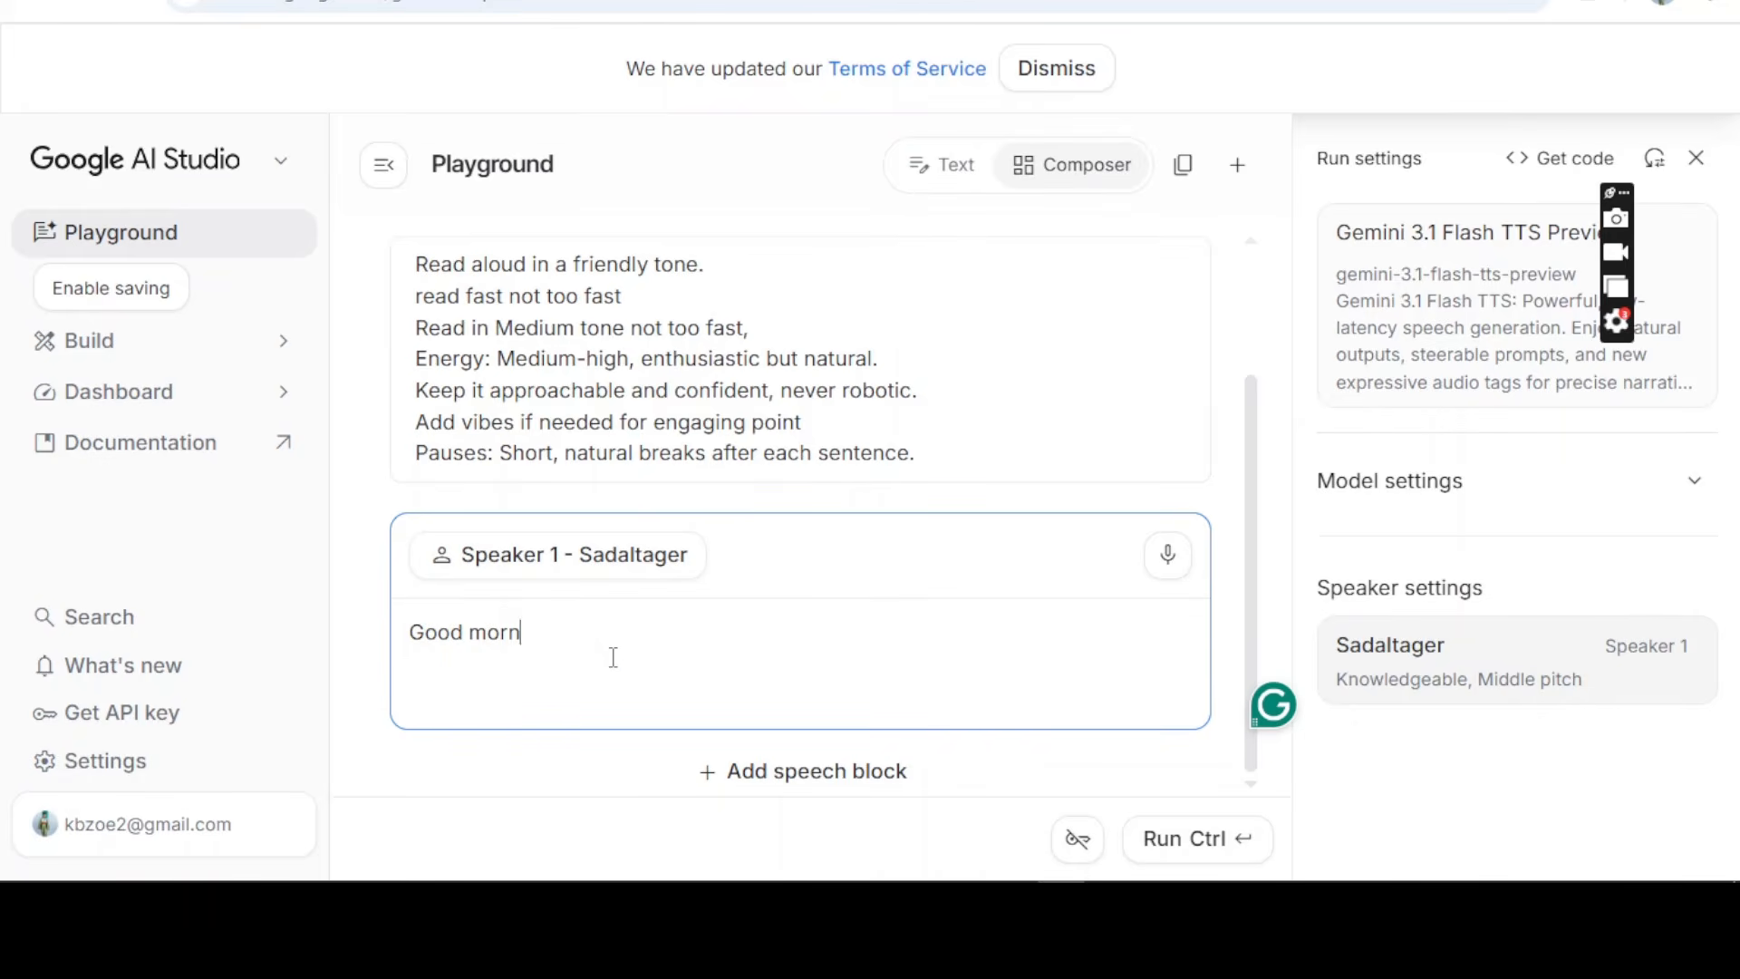
pyautogui.write('ing youtubers, start uploading today')
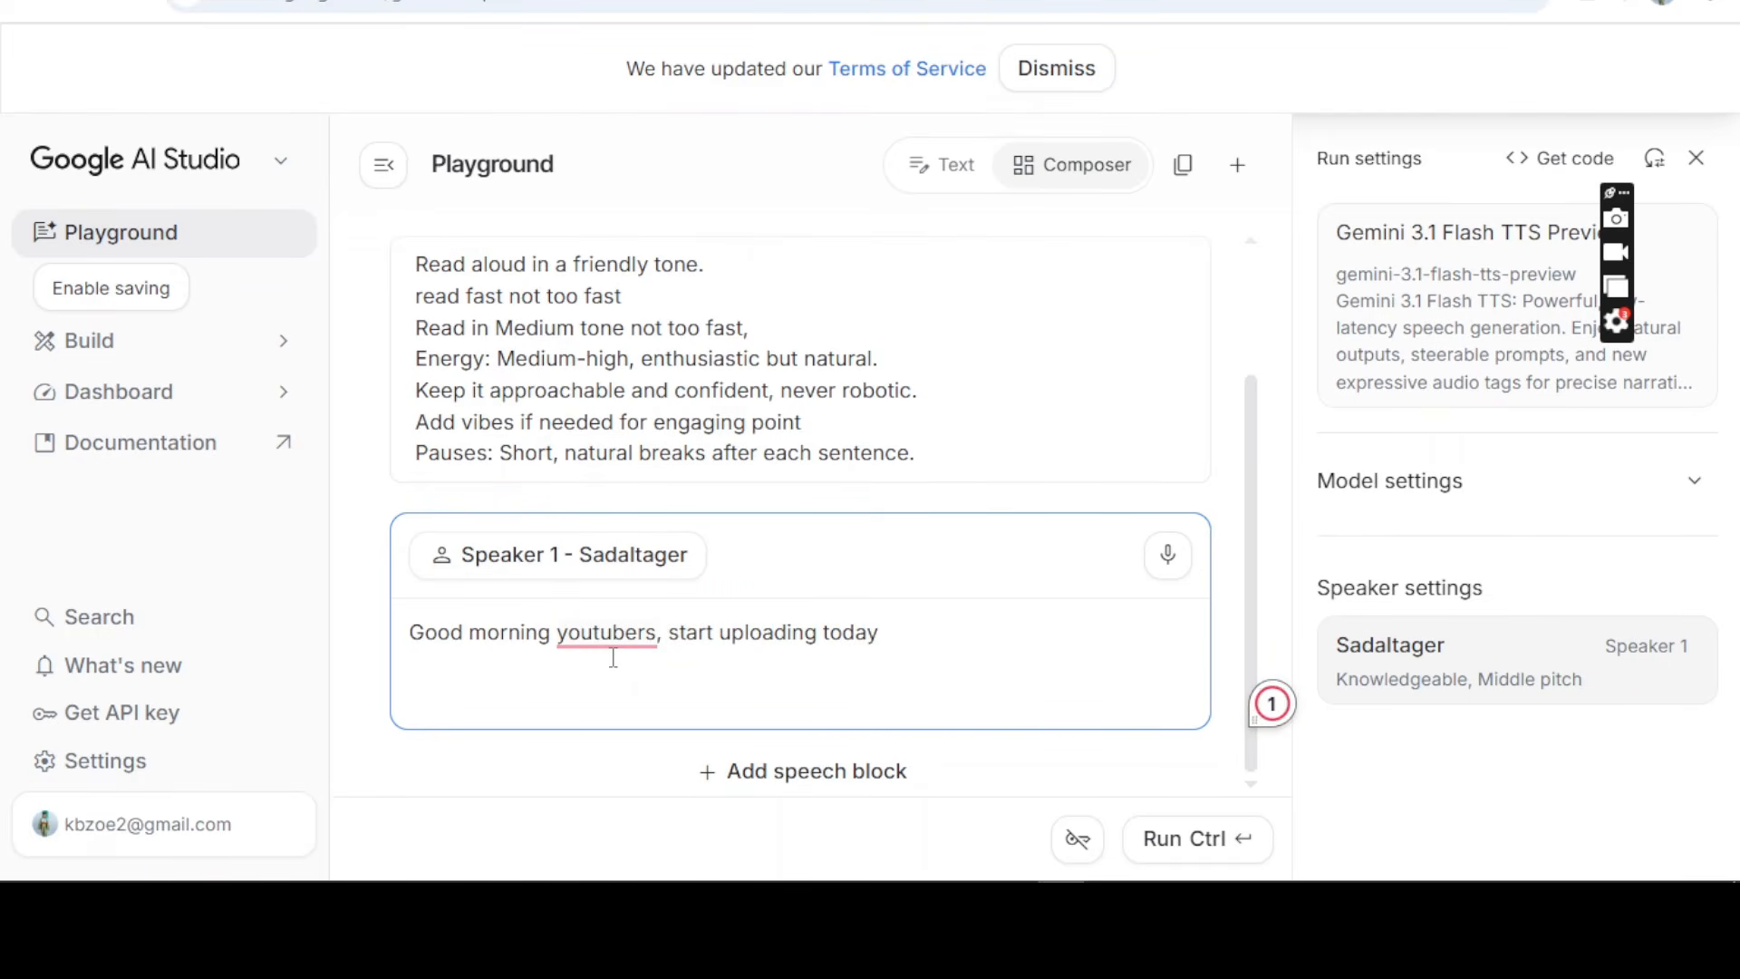
pyautogui.write(', no one is oming to save you')
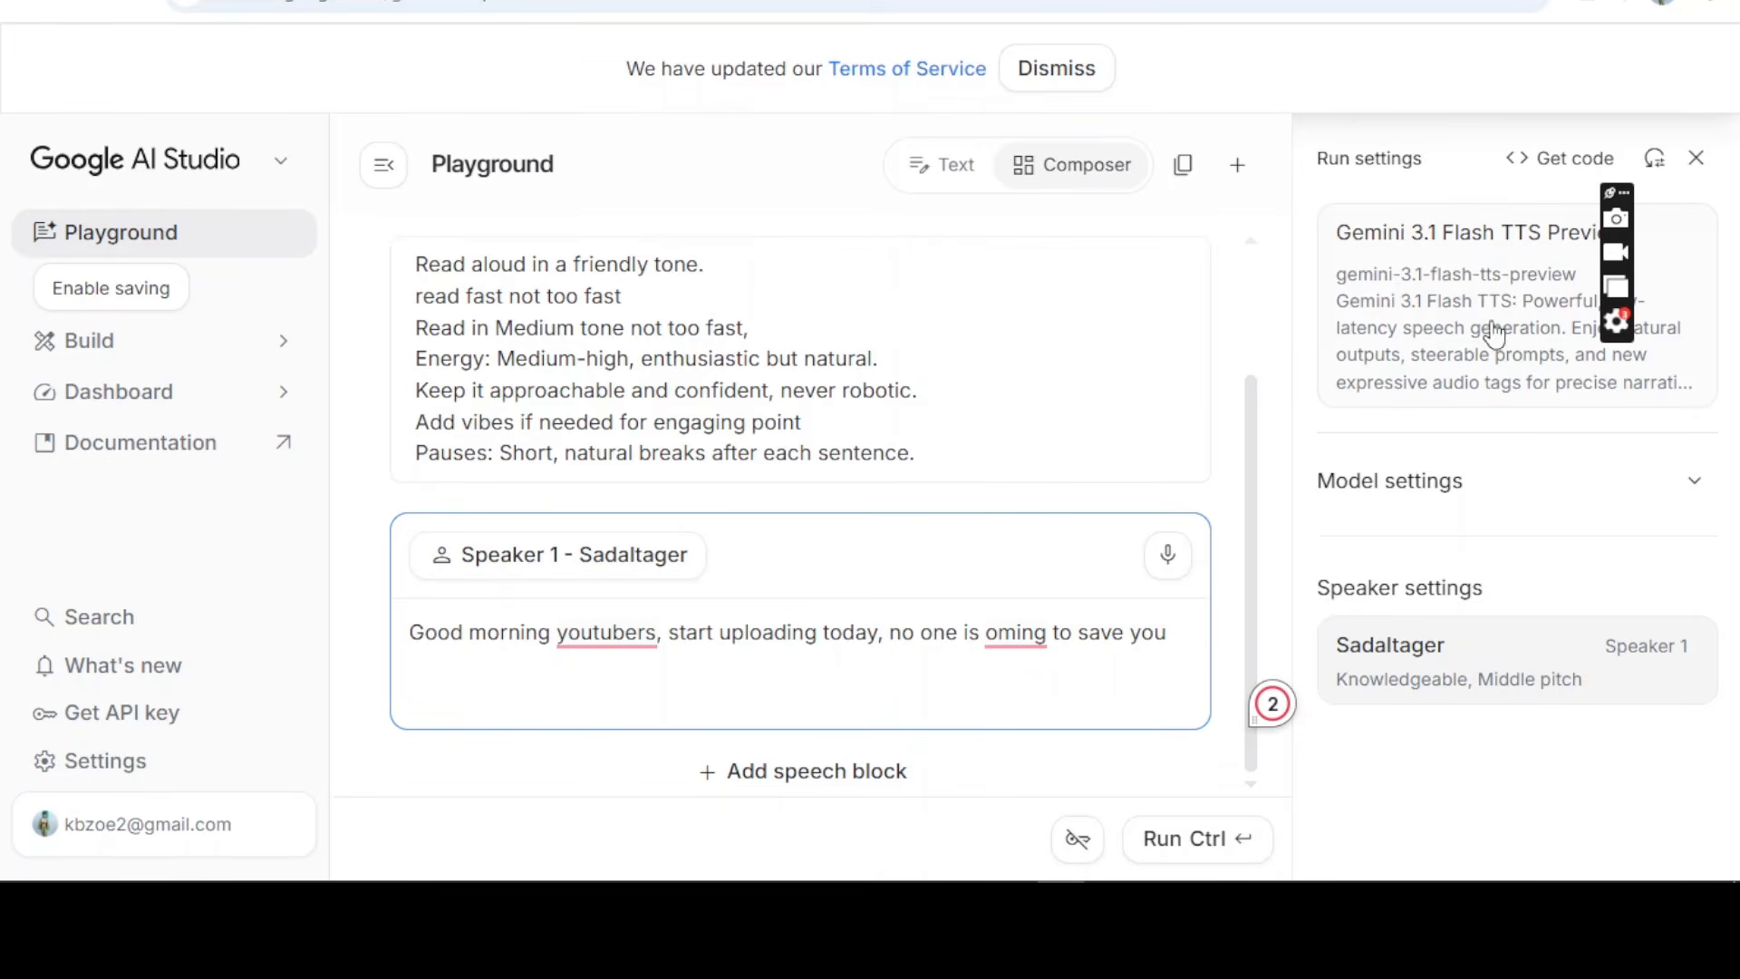
# Look through the available audio models and switch the run model to Gemini 2.5 Flash Preview TTS
pyautogui.moveTo(1616, 192); pyautogui.dragTo(1071, 0)
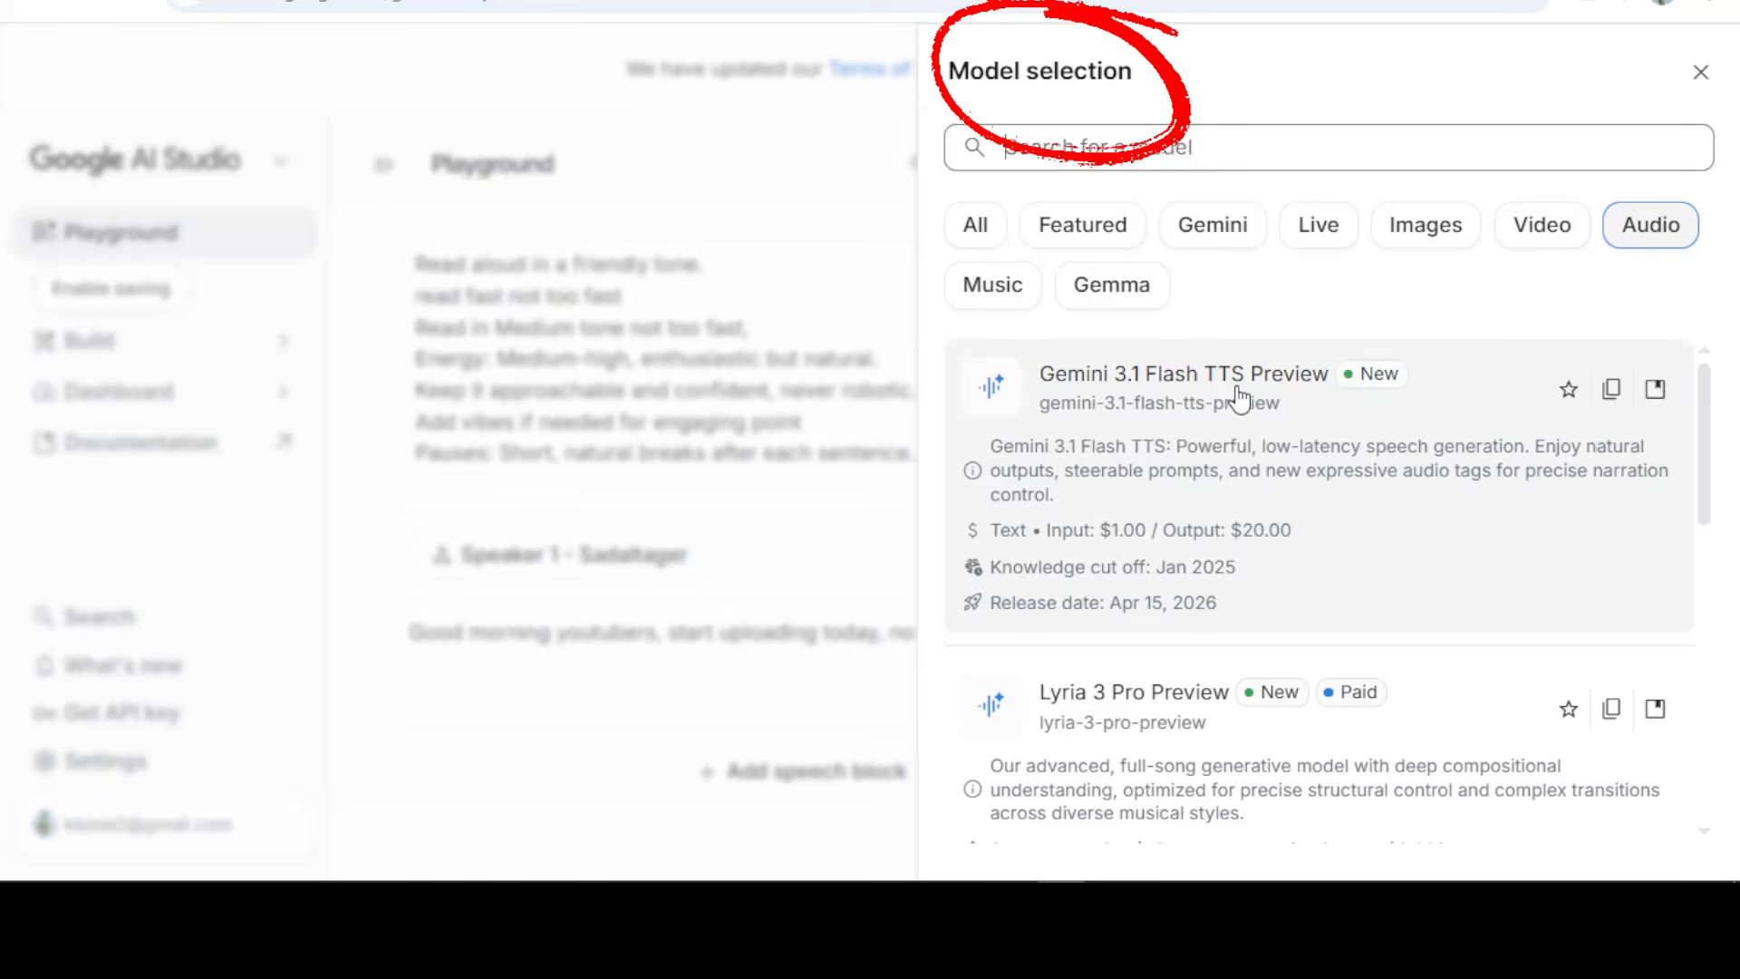
pyautogui.scroll(-2, 1442, 441)
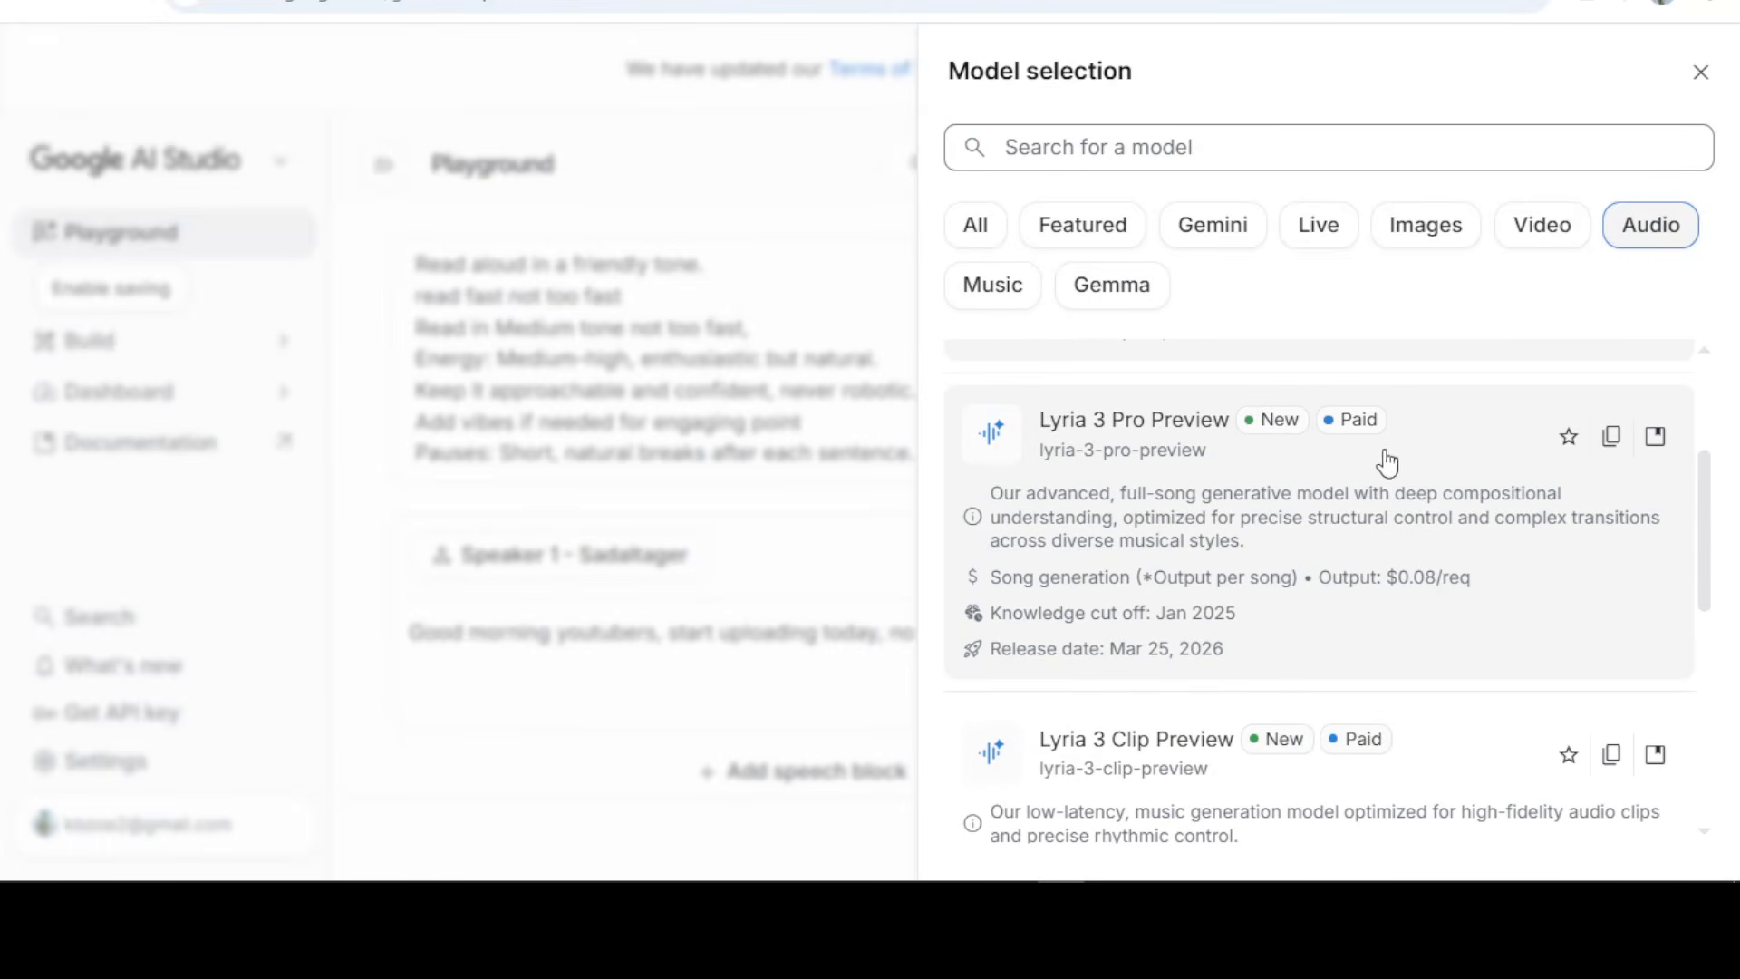
pyautogui.scroll(-2, 1330, 439)
pyautogui.scroll(-2, 1269, 466)
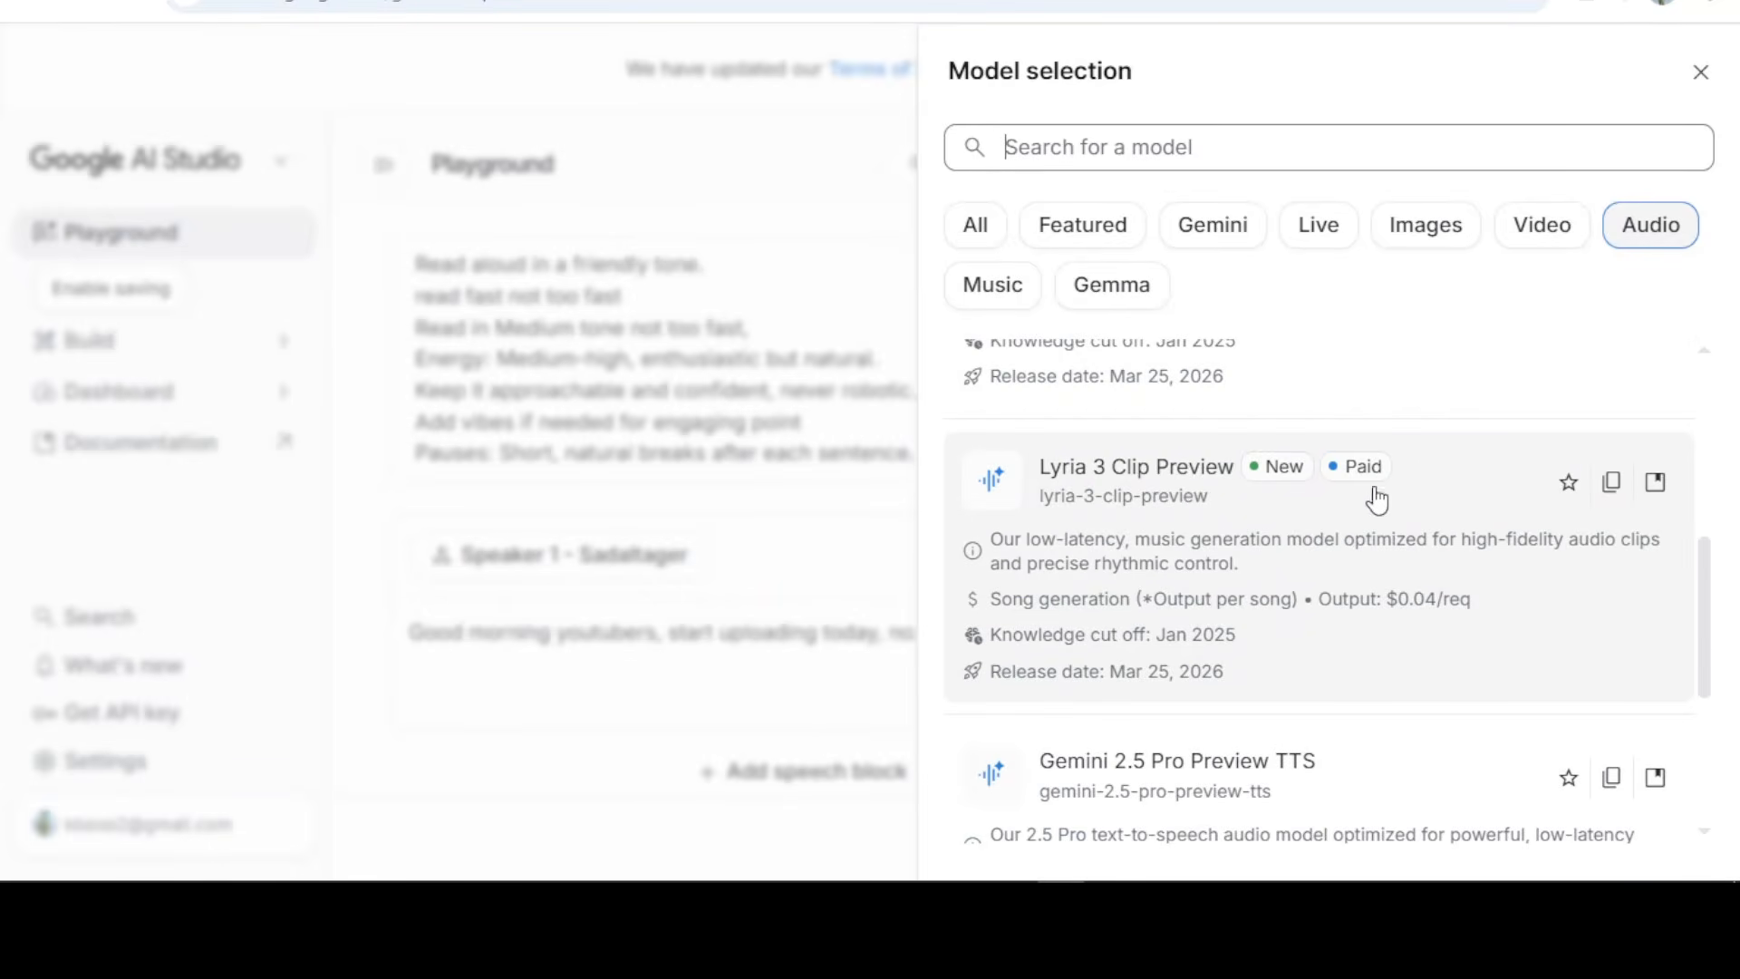
pyautogui.scroll(-2, 1329, 489)
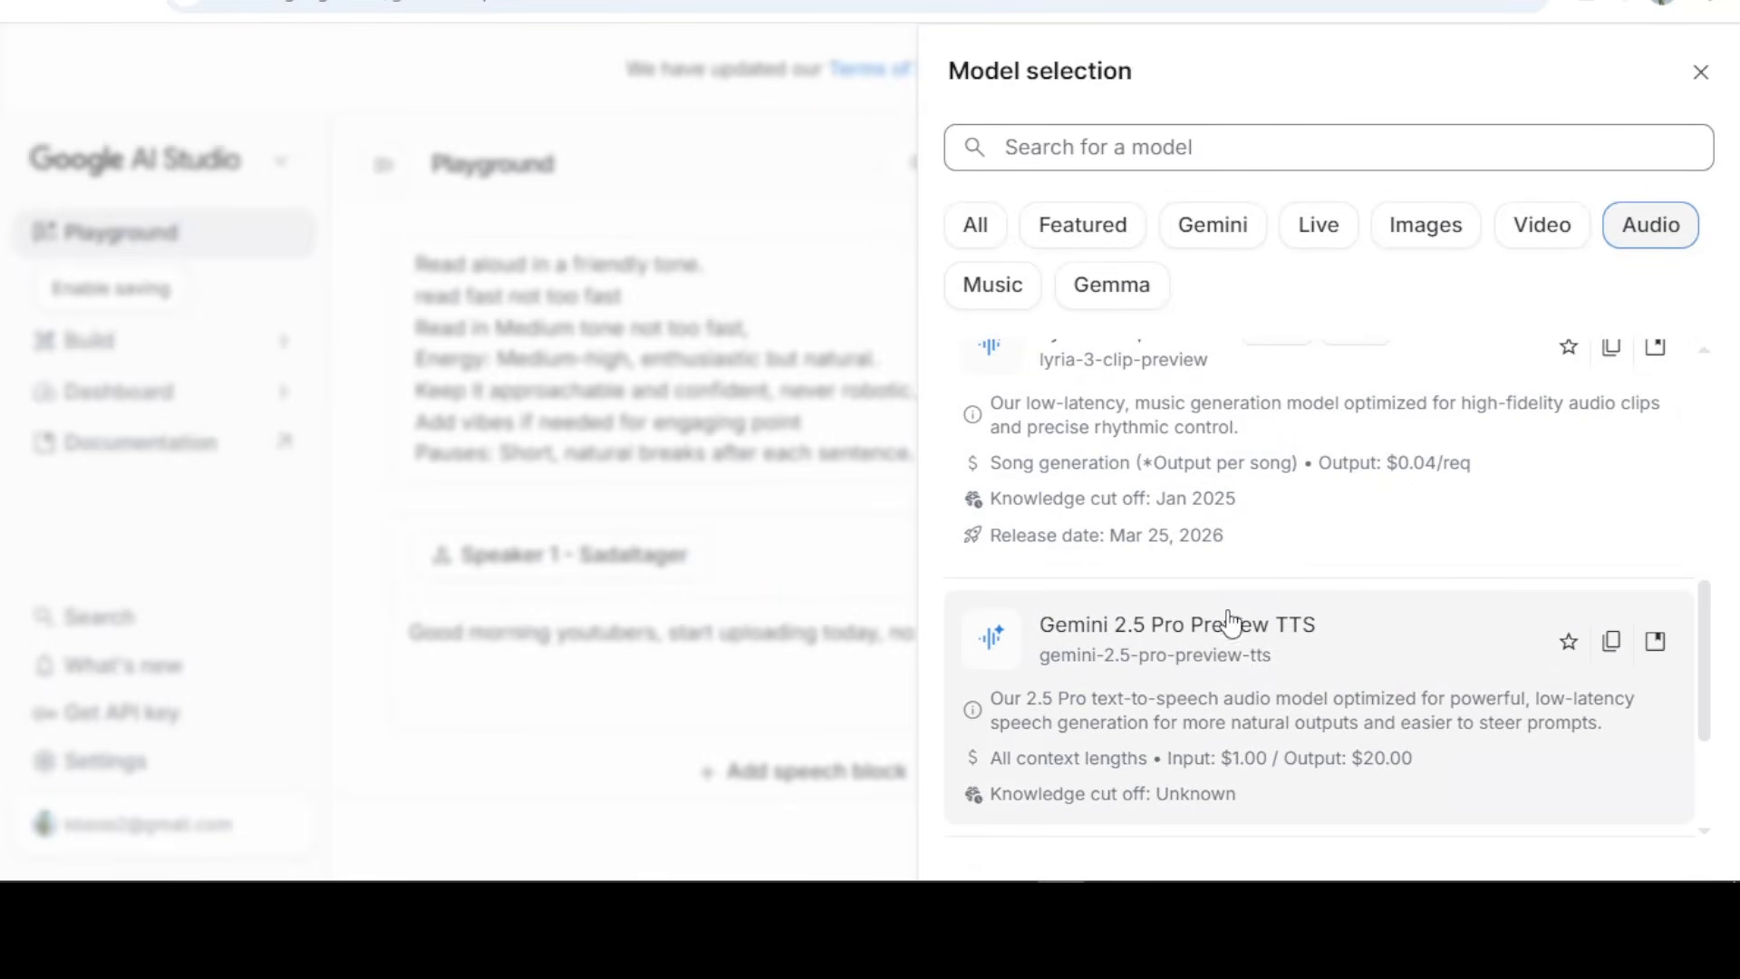
pyautogui.scroll(-2, 1280, 614)
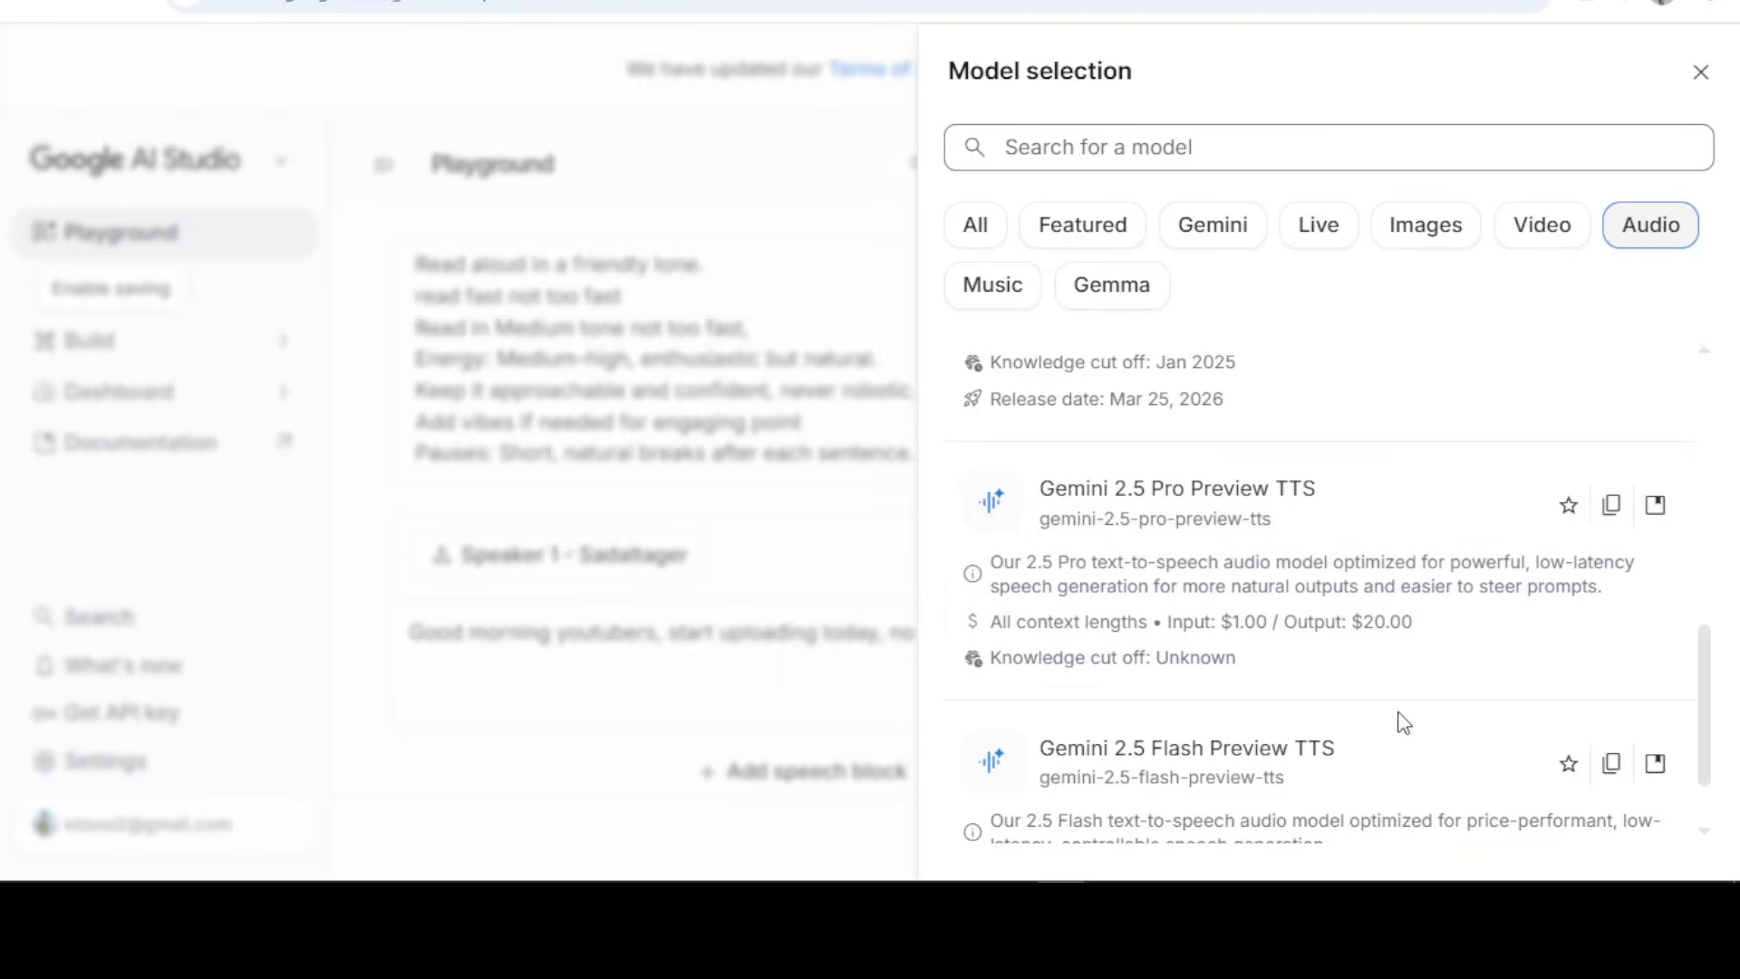
pyautogui.scroll(-2, 1274, 746)
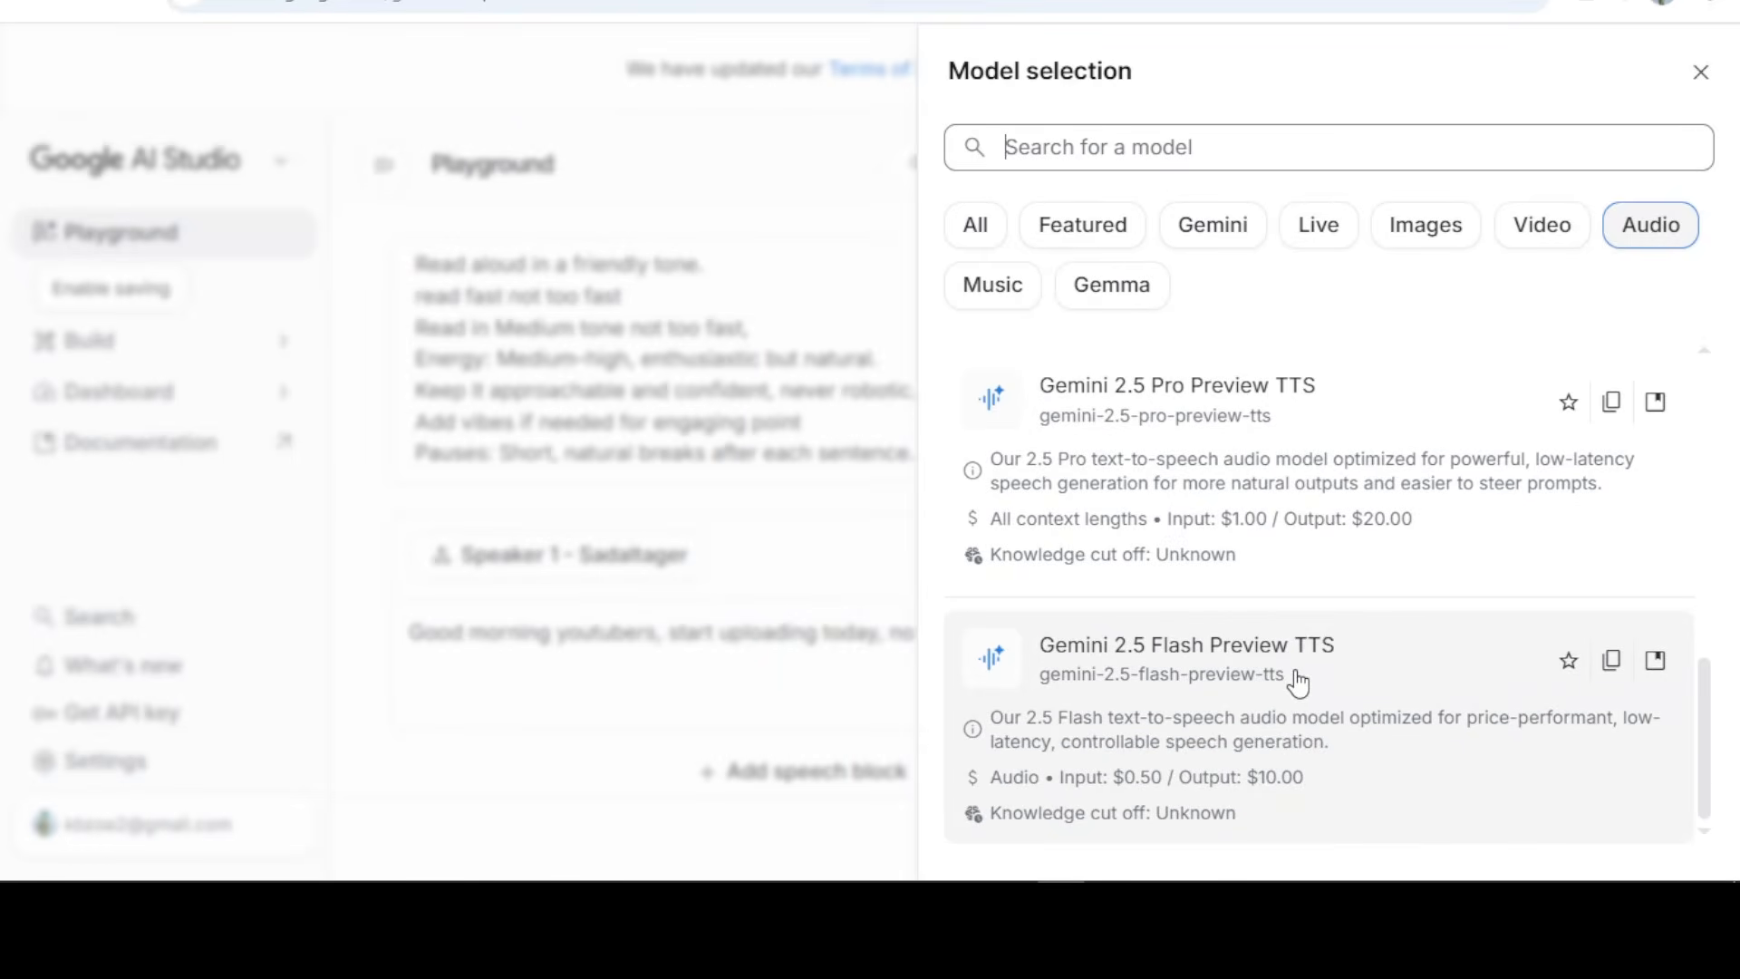
pyautogui.scroll(10, 1298, 681)
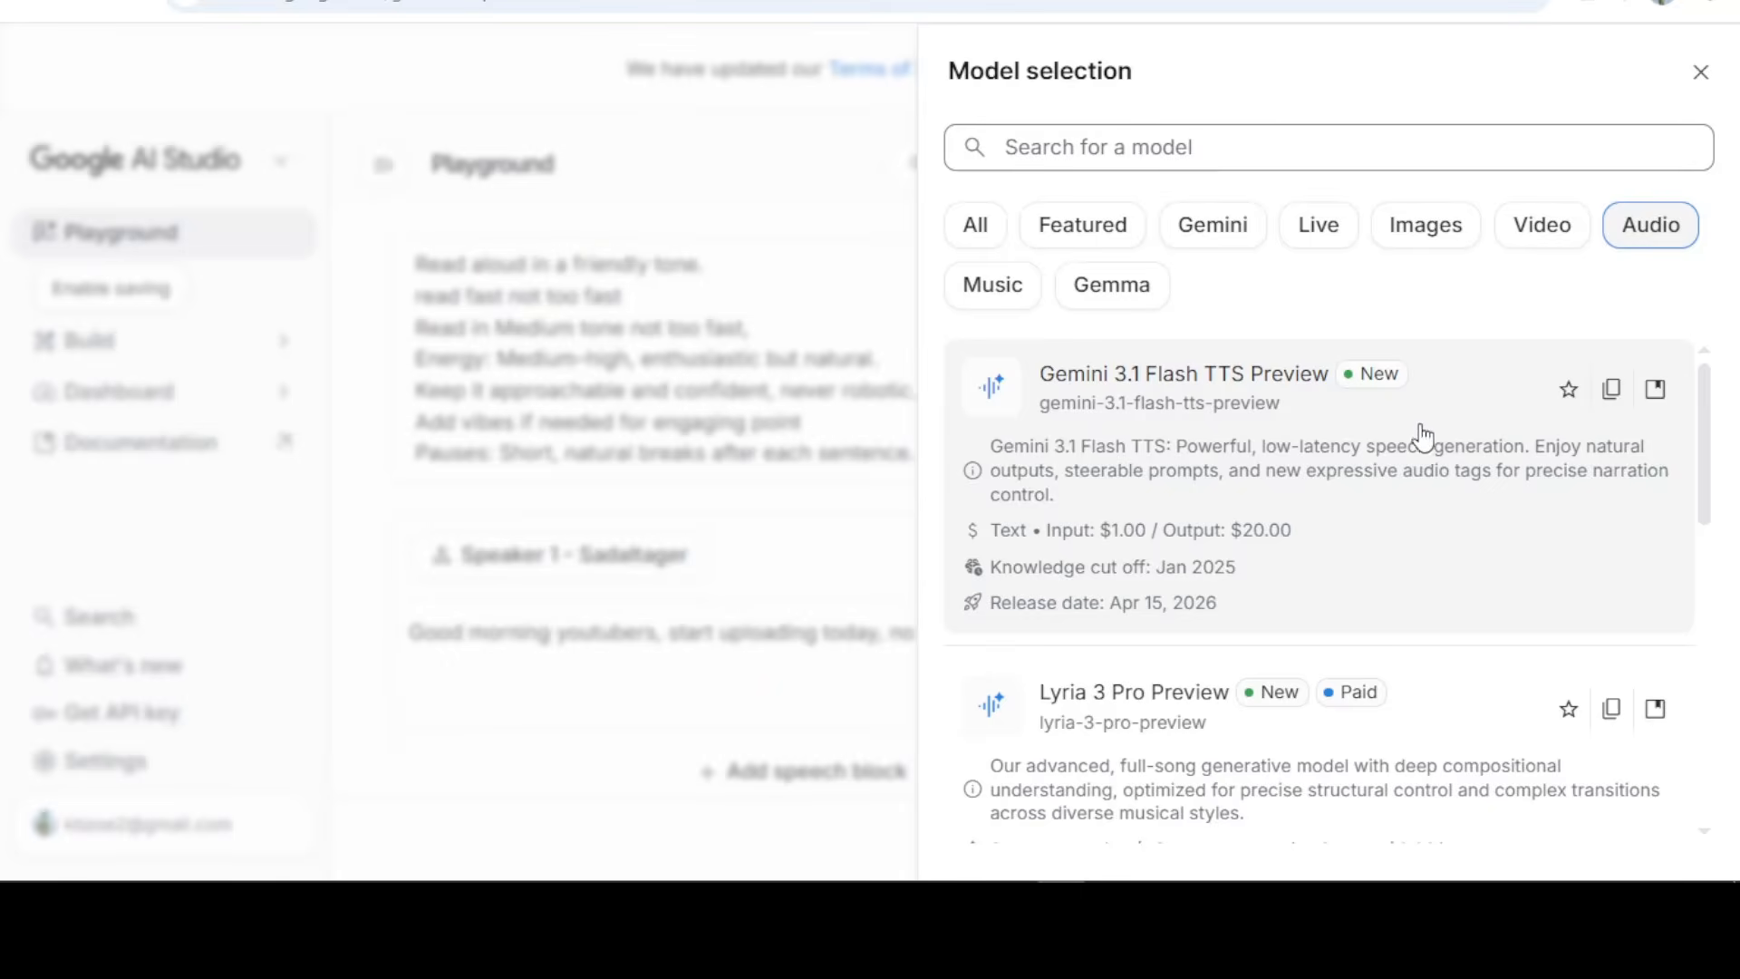
pyautogui.scroll(-2, 1314, 481)
pyautogui.scroll(-5, 1314, 486)
pyautogui.scroll(7, 1313, 486)
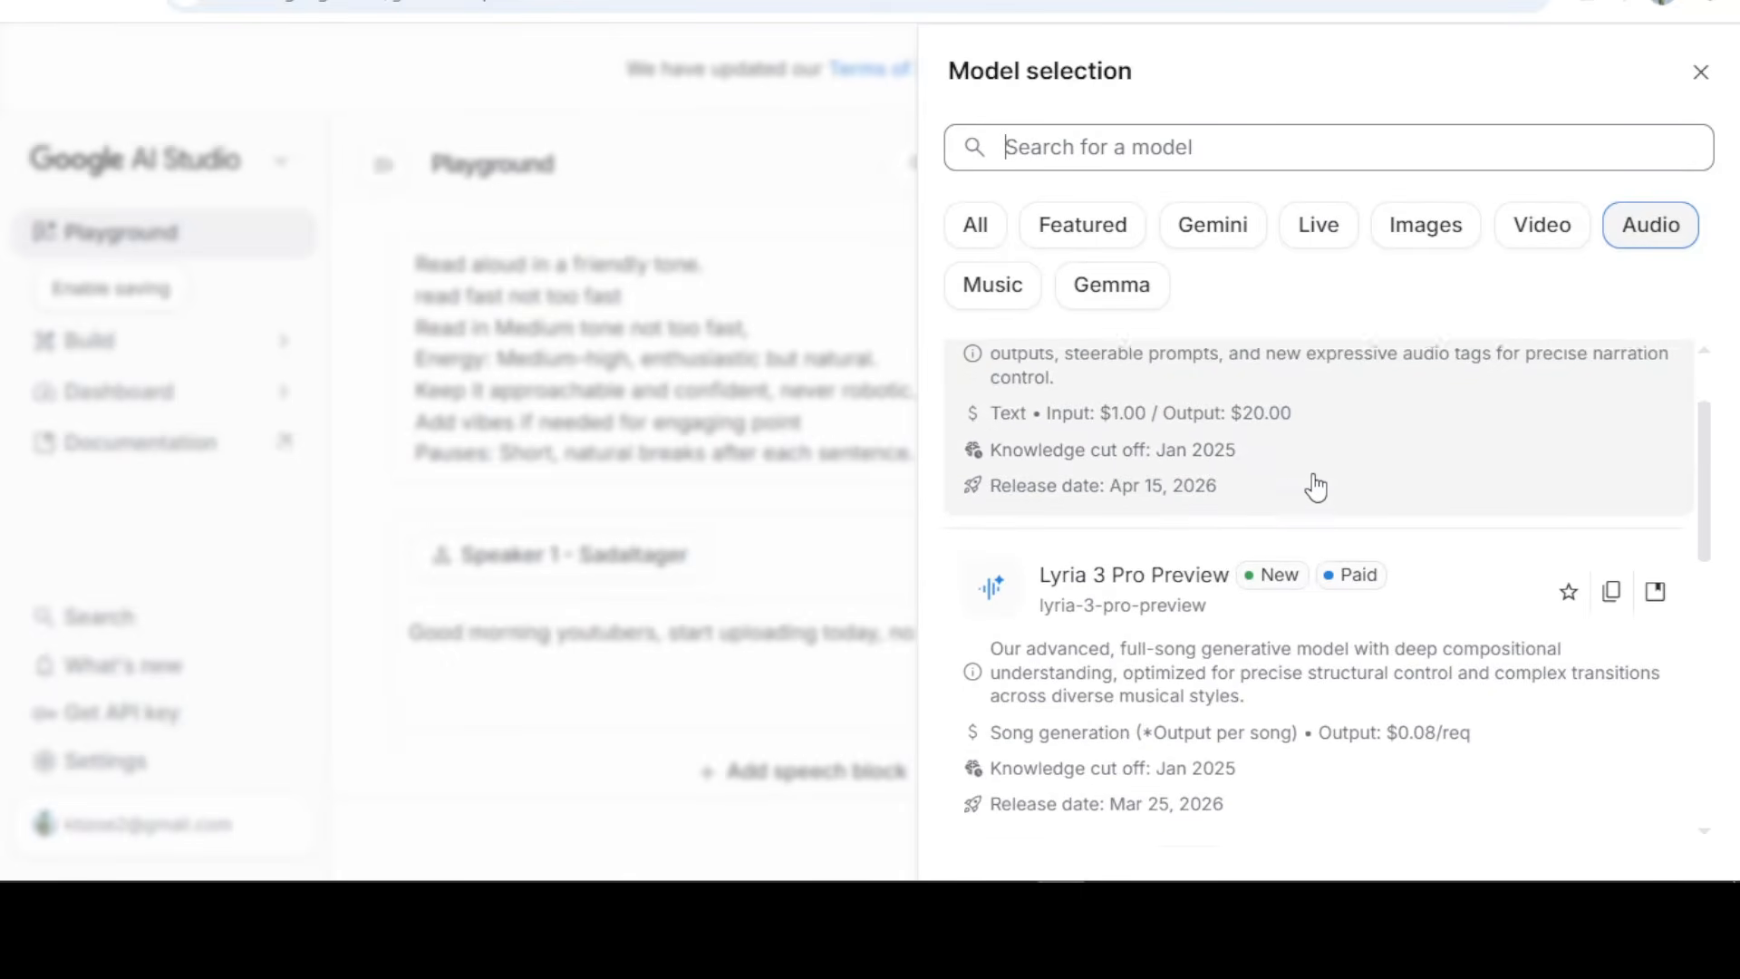
pyautogui.scroll(-5, 1305, 503)
pyautogui.scroll(-5, 1296, 512)
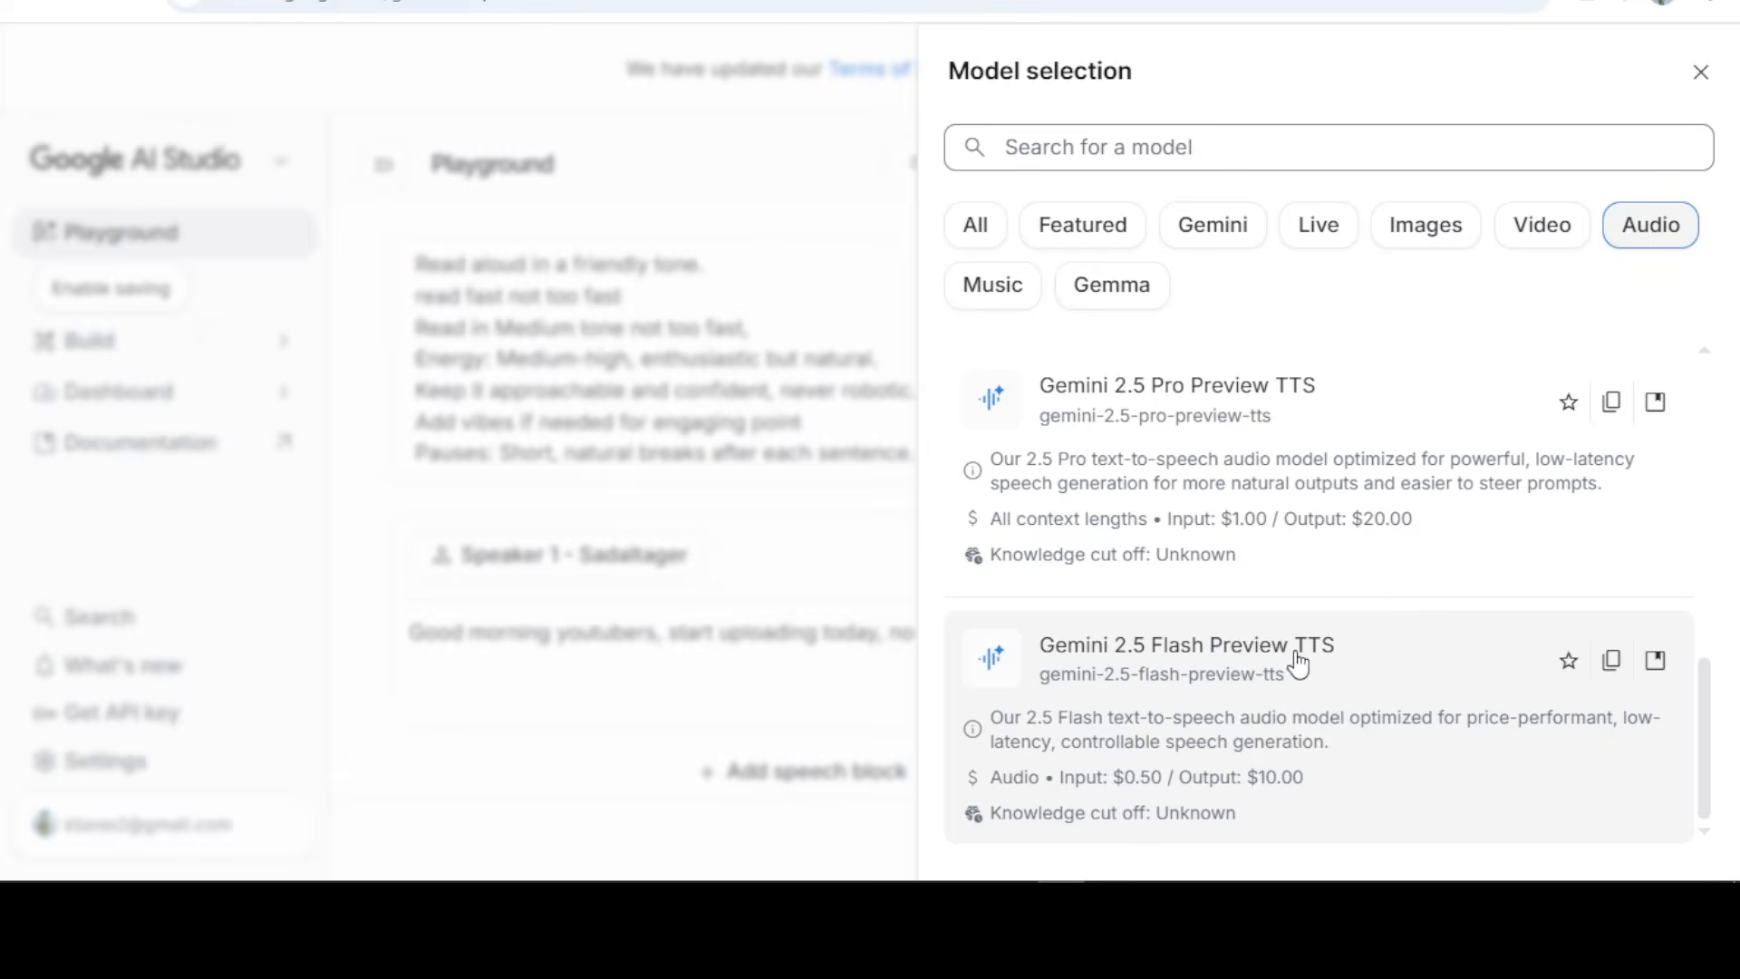
pyautogui.click(1221, 718)
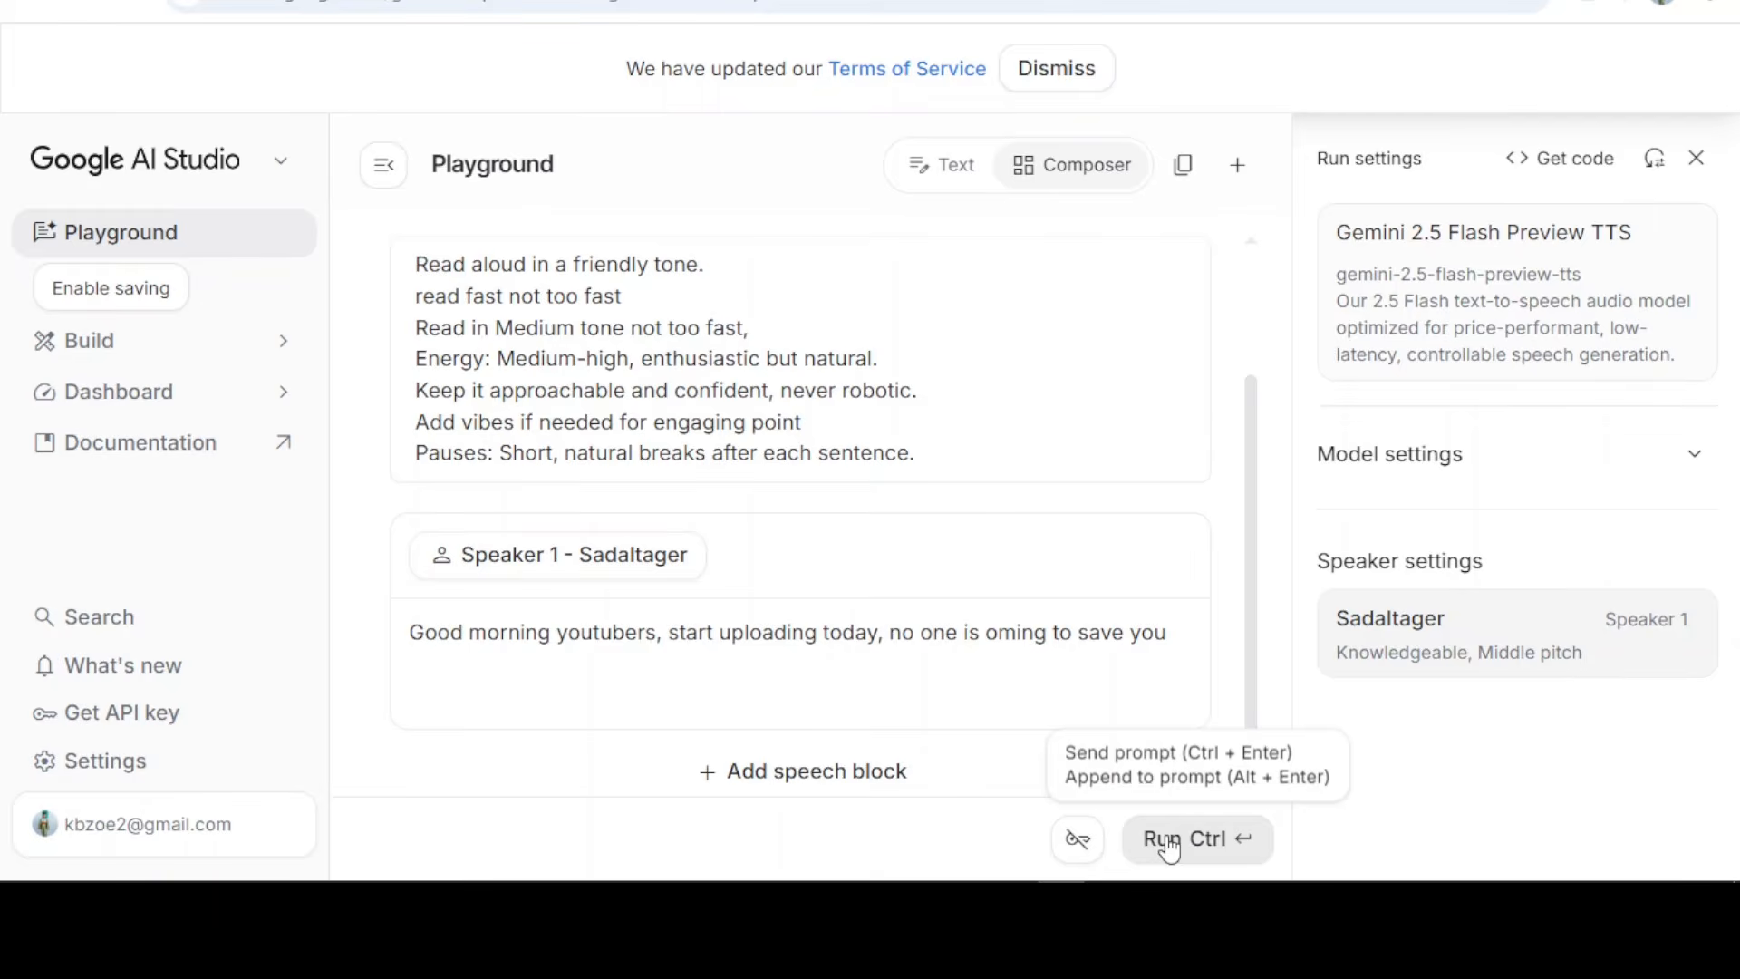
# Enlarge the page one level and run the prompt to generate the Speaker 1 voiceover
pyautogui.hotkey('ctrl', '+')
pyautogui.hotkey('ctrl', '+')
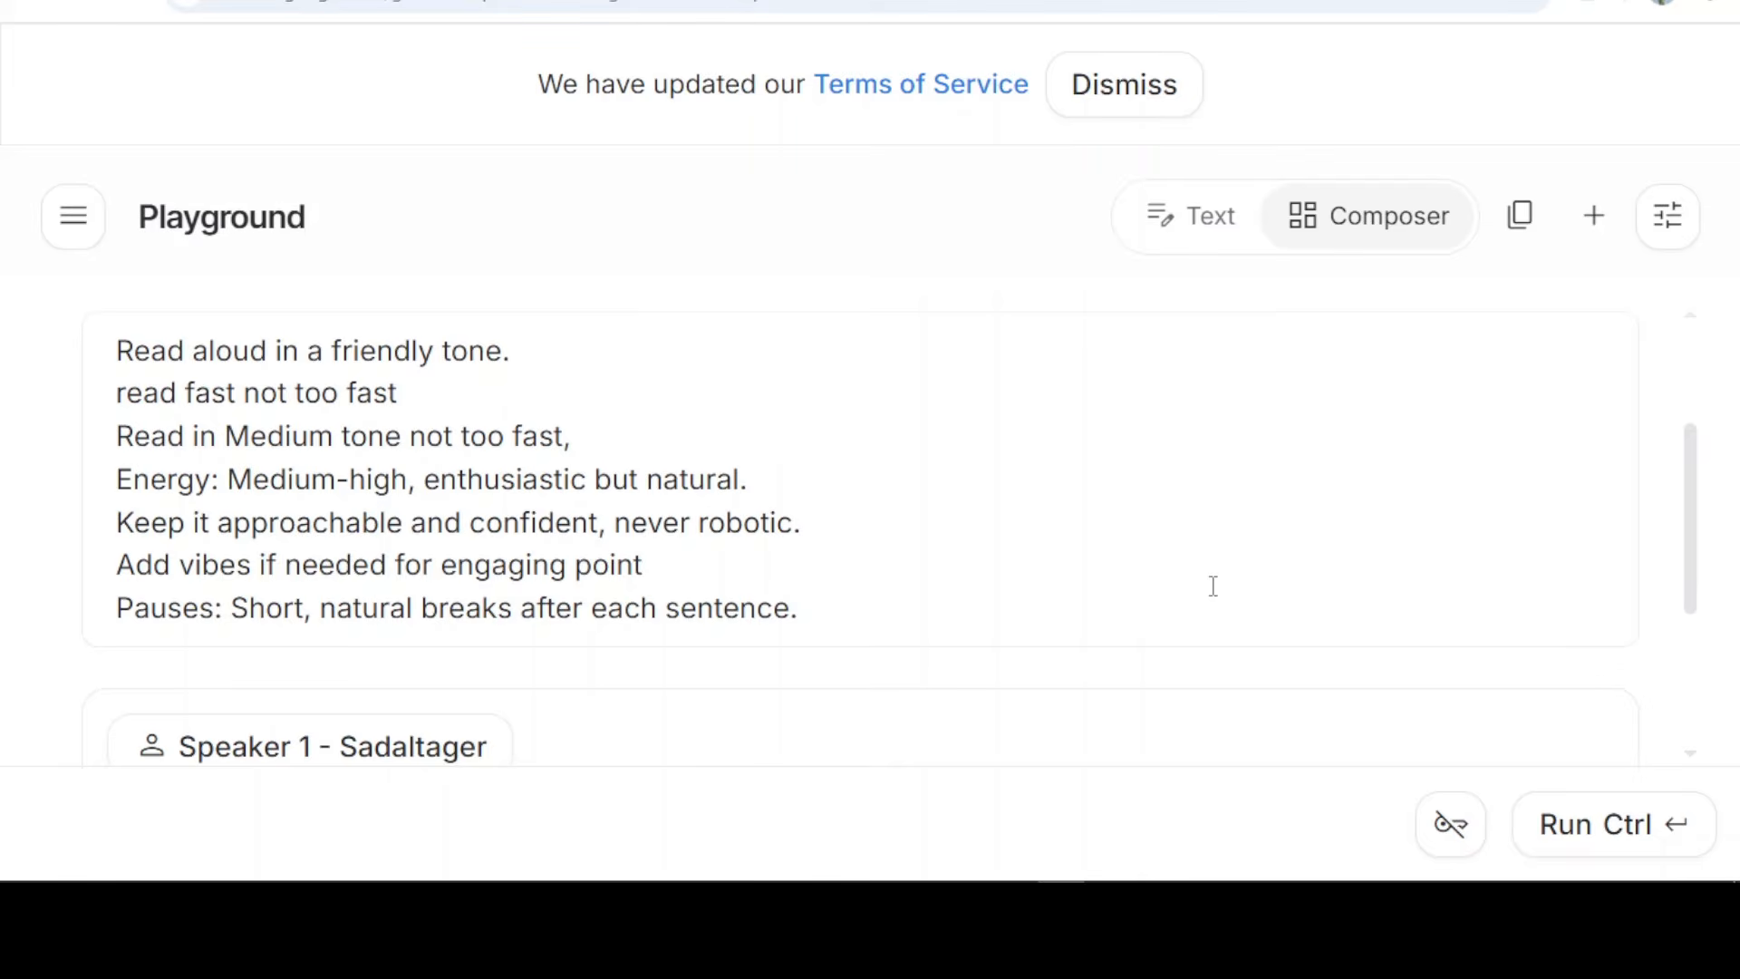
pyautogui.hotkey('ctrl', '-')
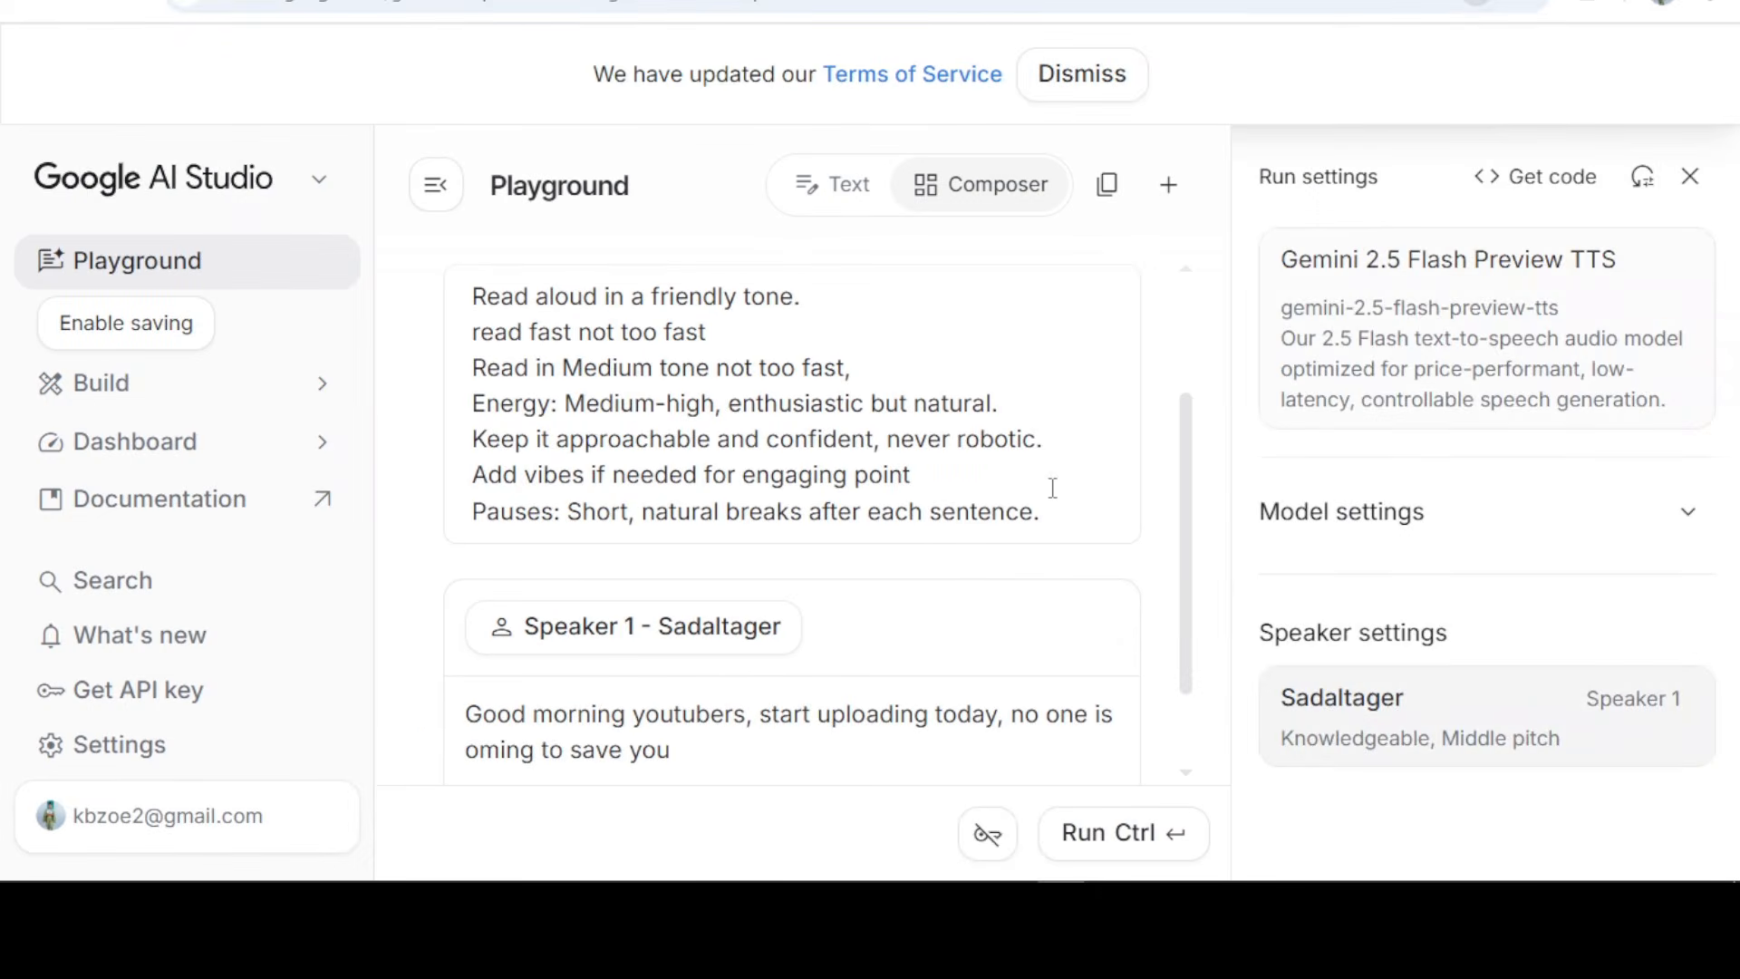
pyautogui.scroll(-1, 1111, 544)
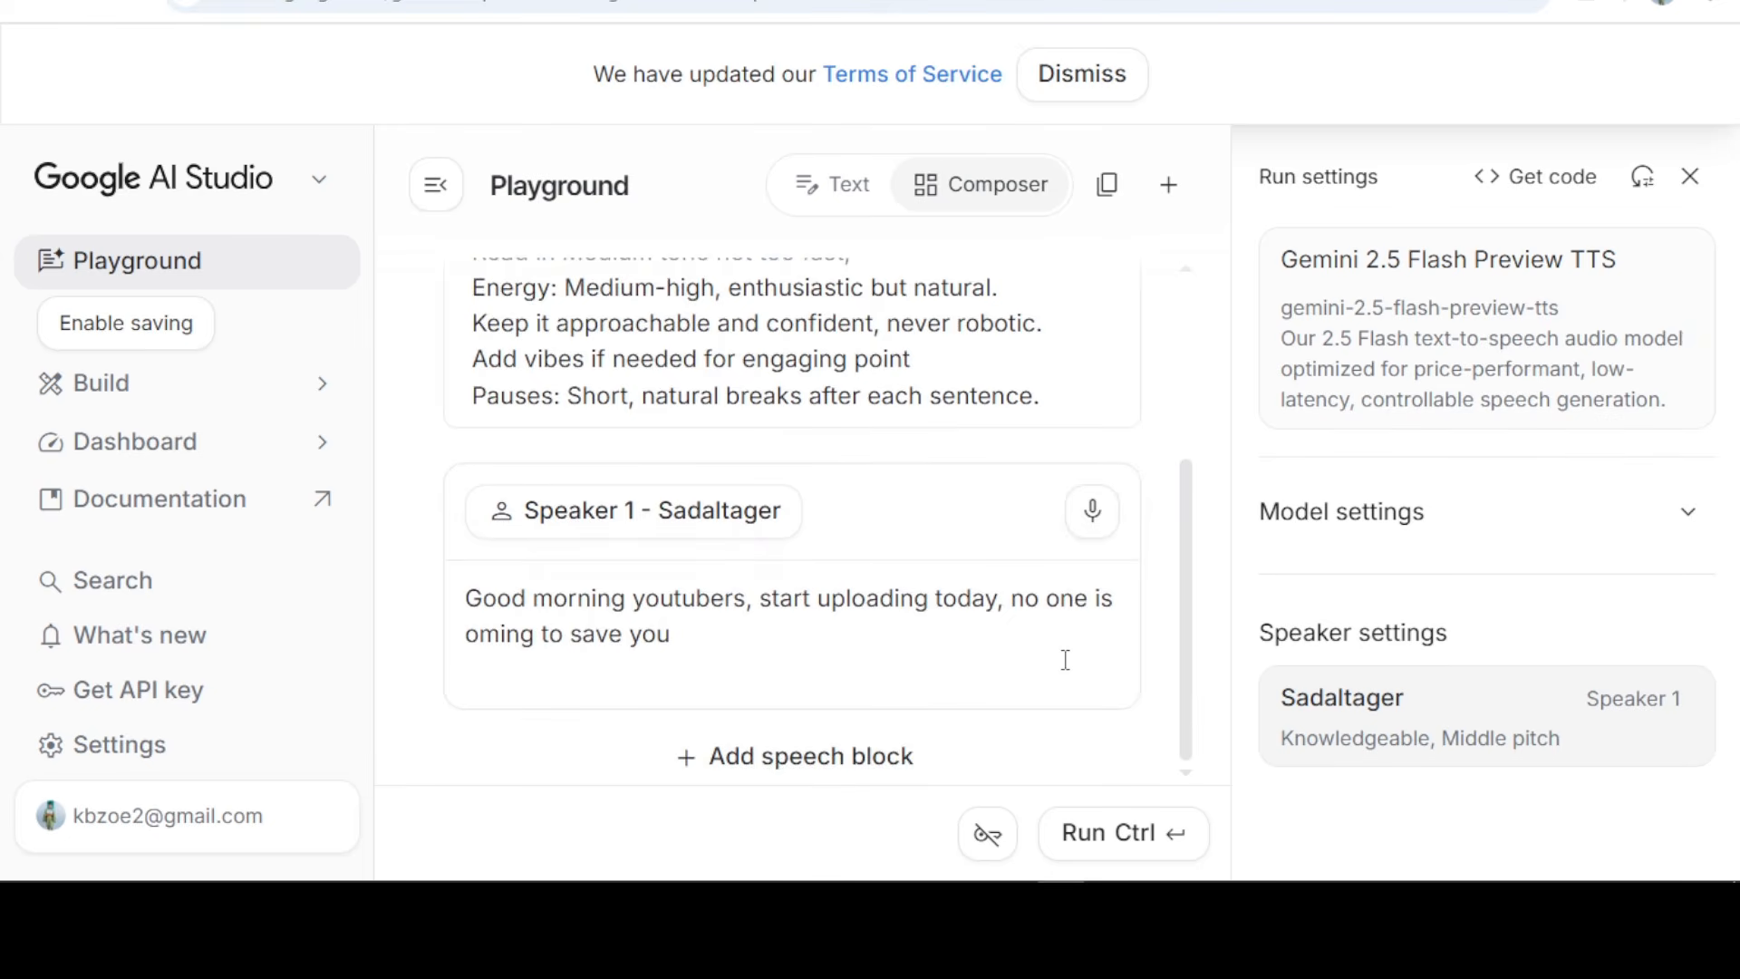
pyautogui.click(1100, 836)
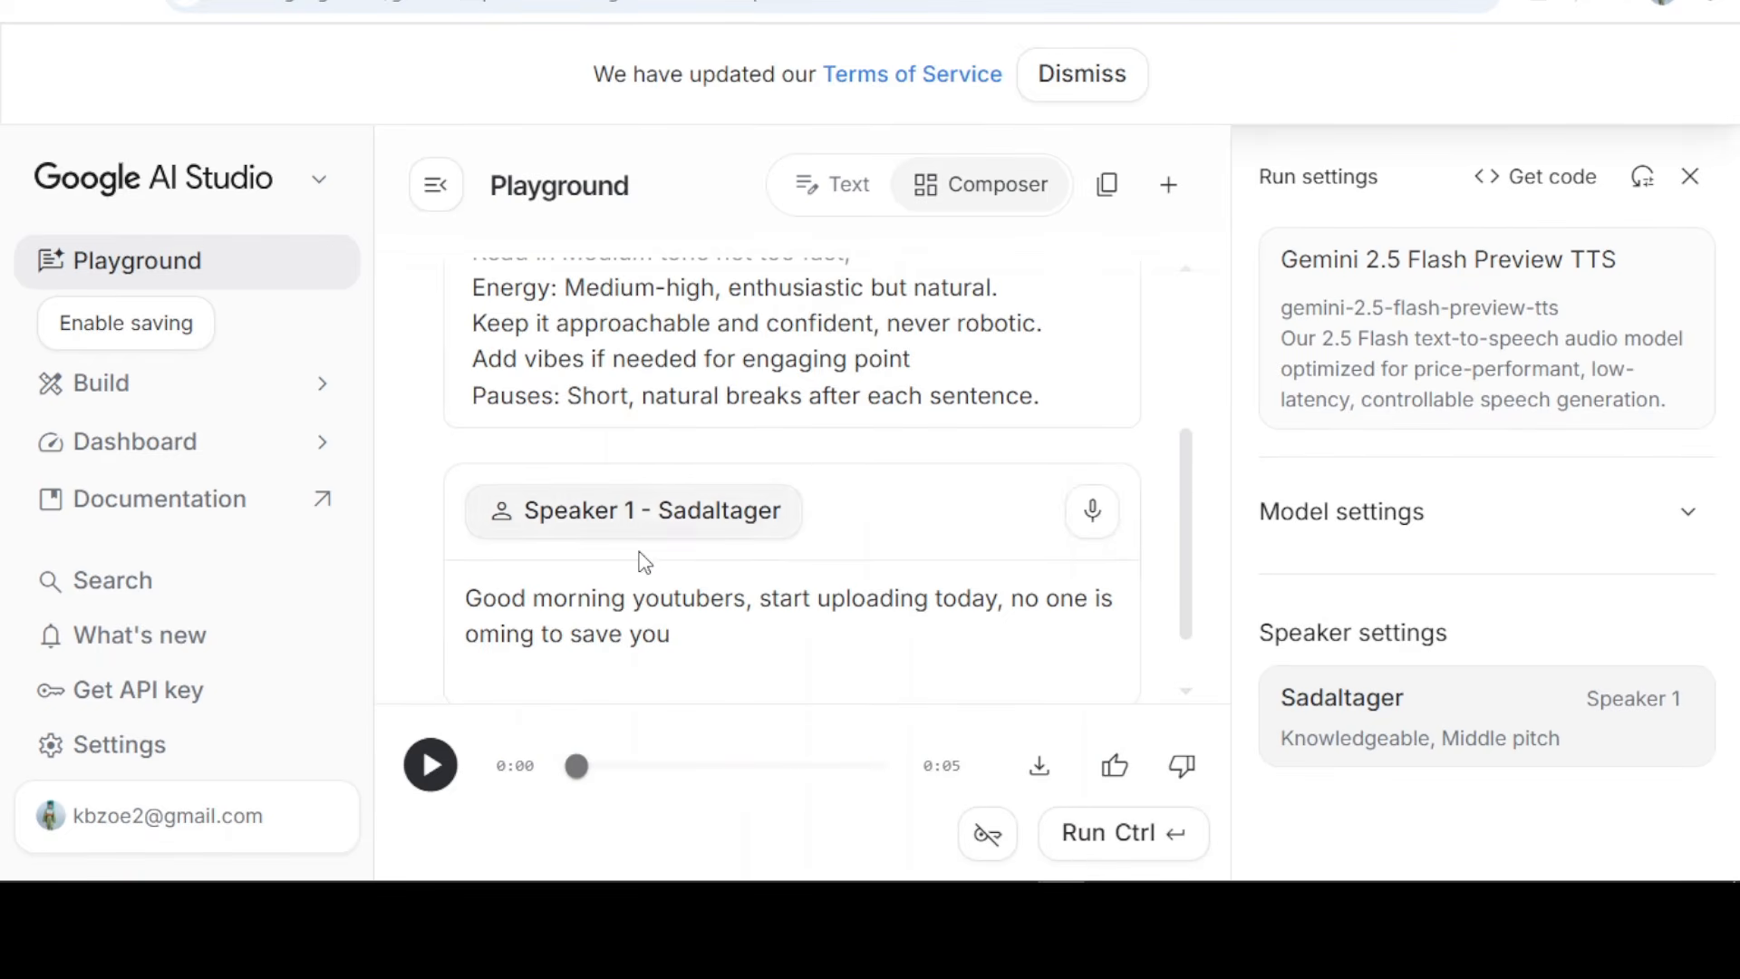
# Select the line "Read in Medium tone not too fast," in the Sample Context
pyautogui.scroll(3, 639, 571)
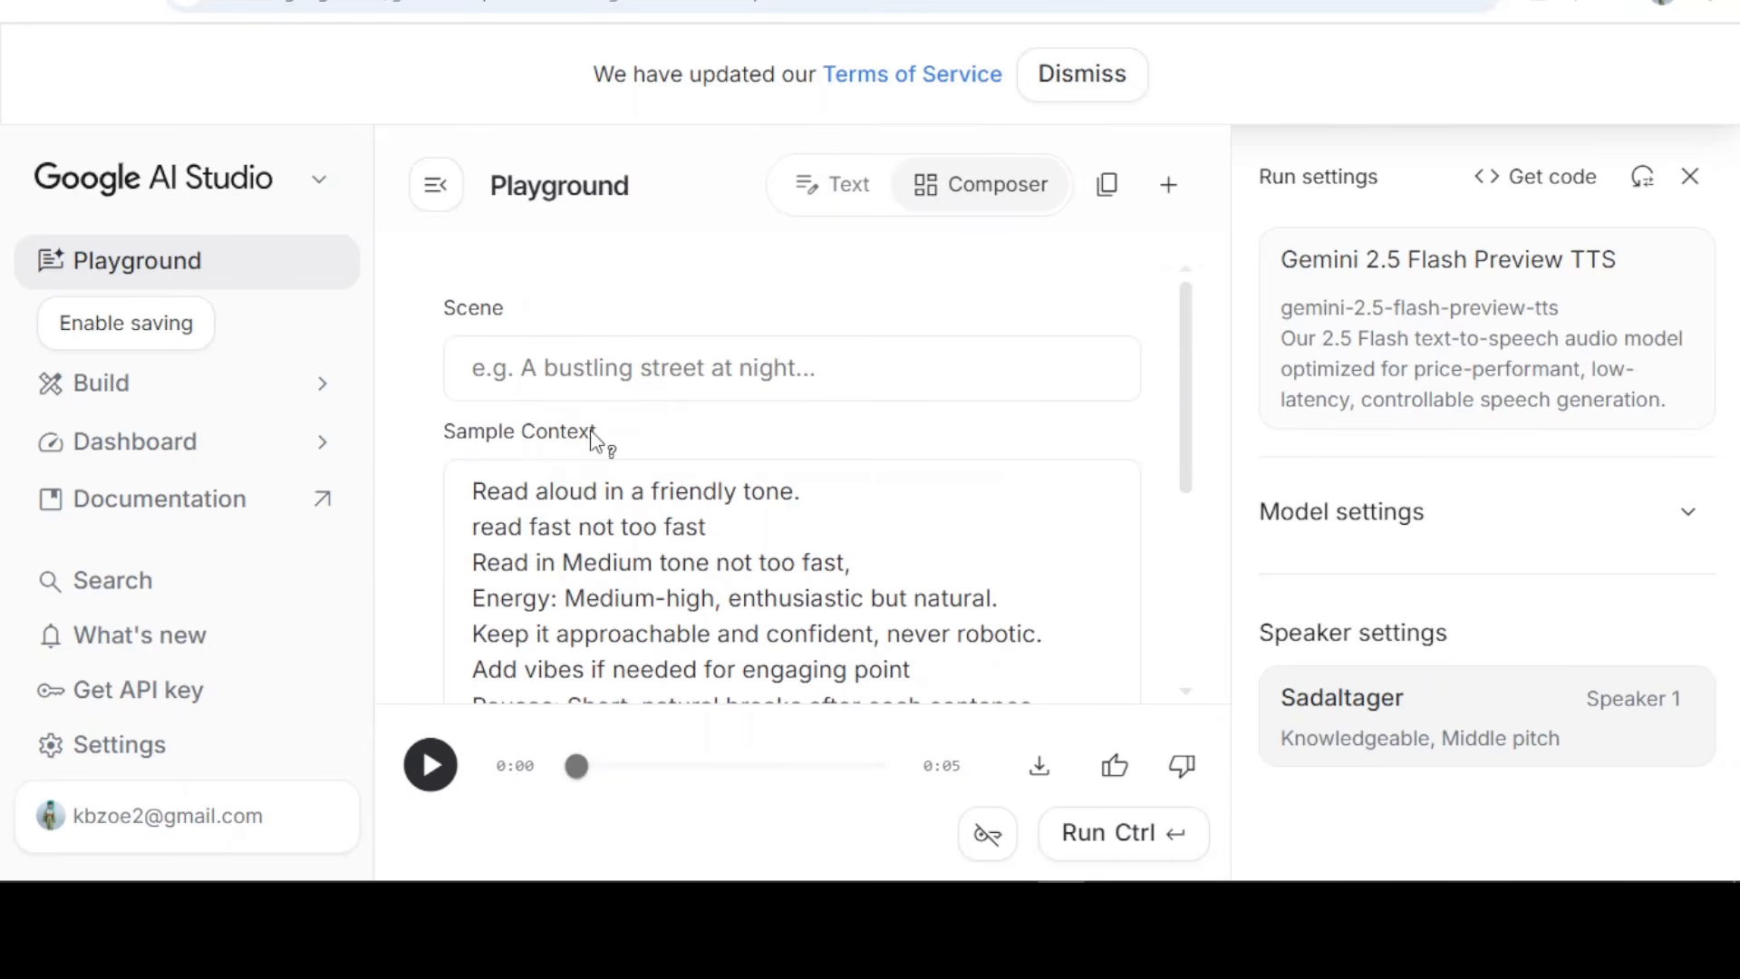
pyautogui.scroll(-2, 604, 500)
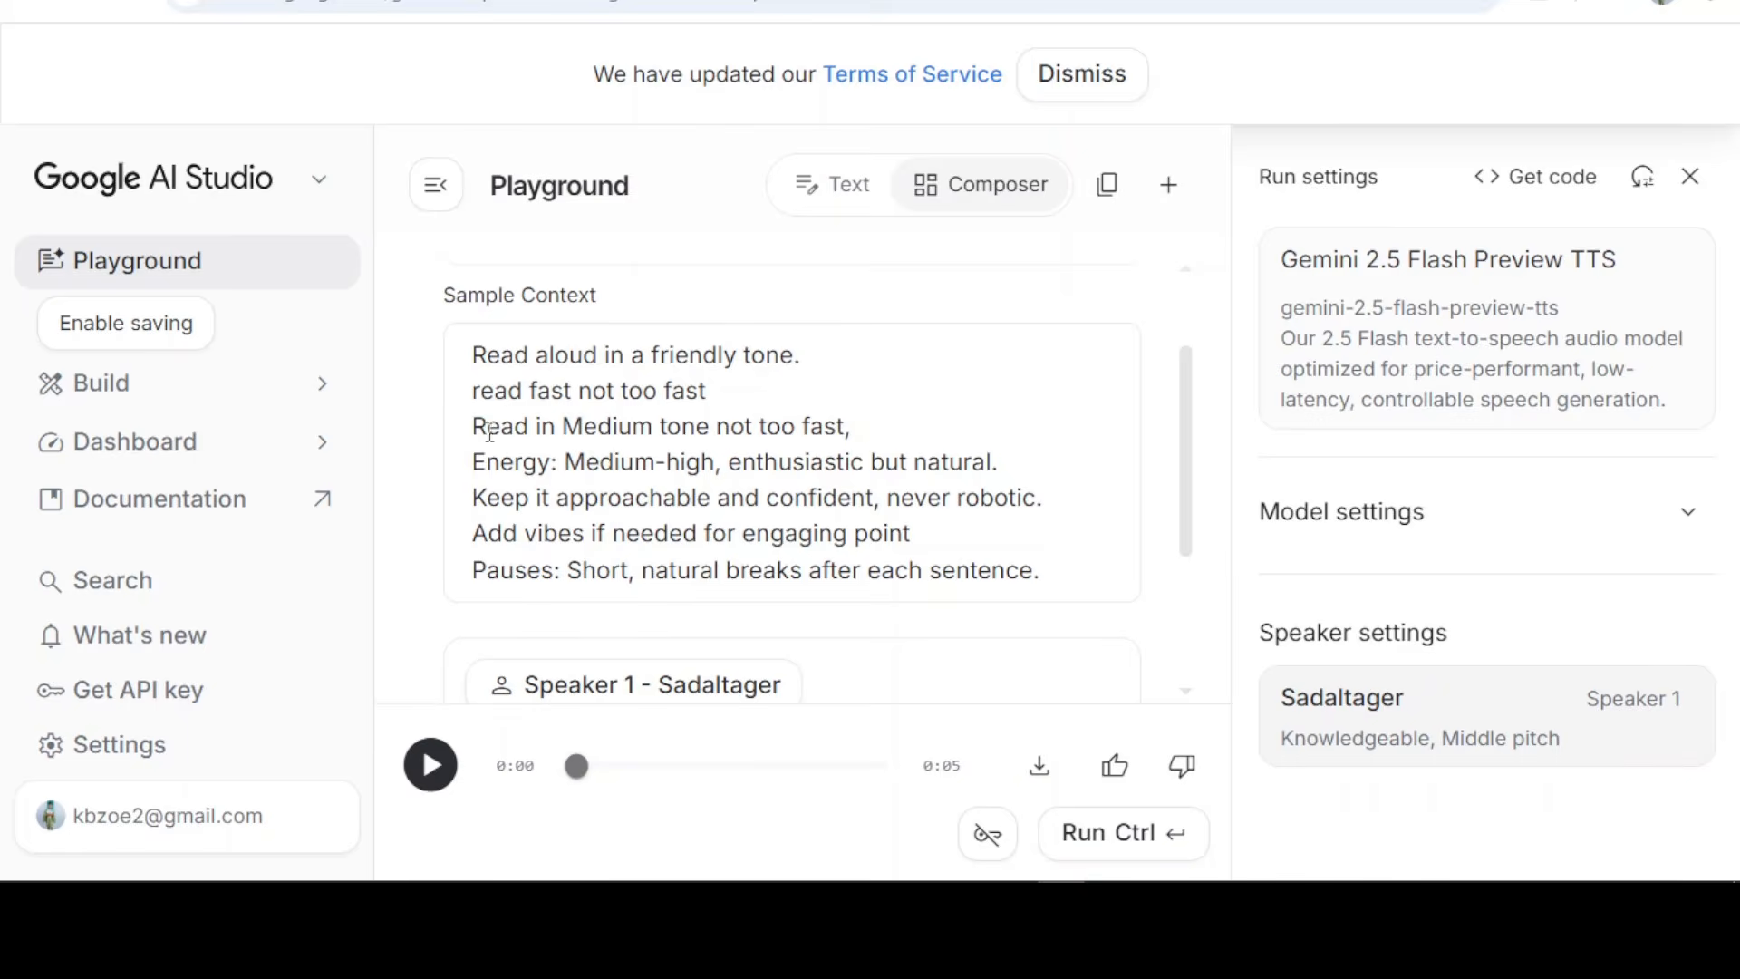
pyautogui.moveTo(475, 428); pyautogui.dragTo(870, 437)
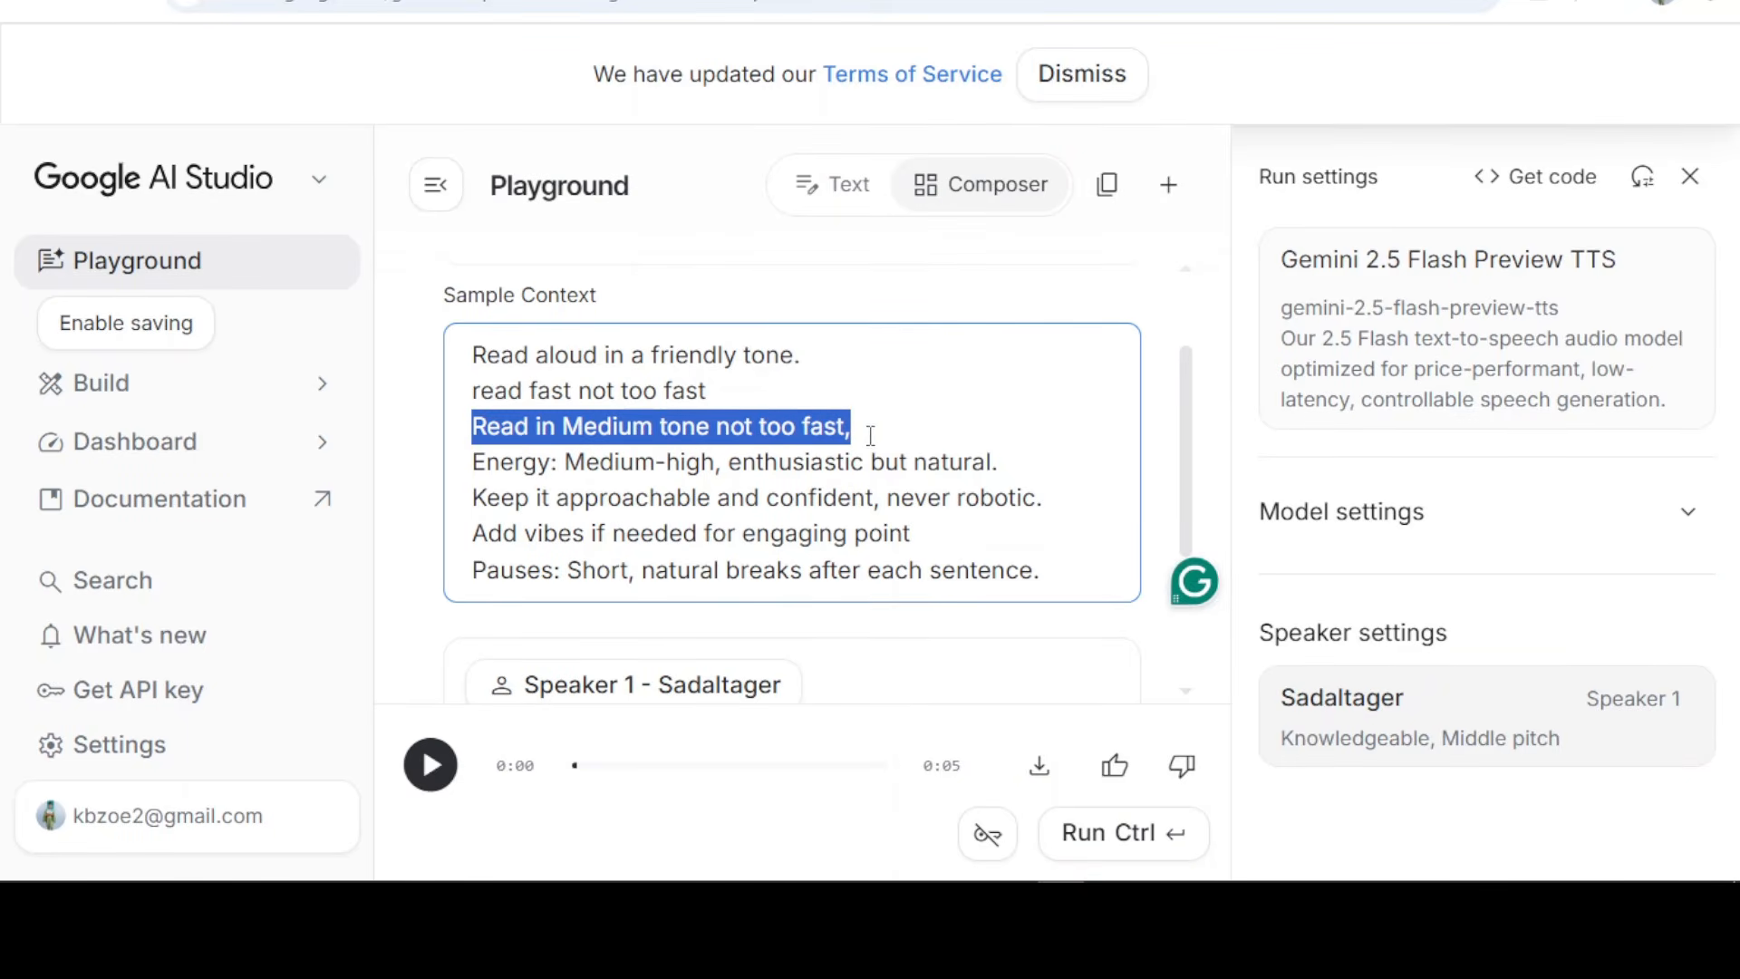